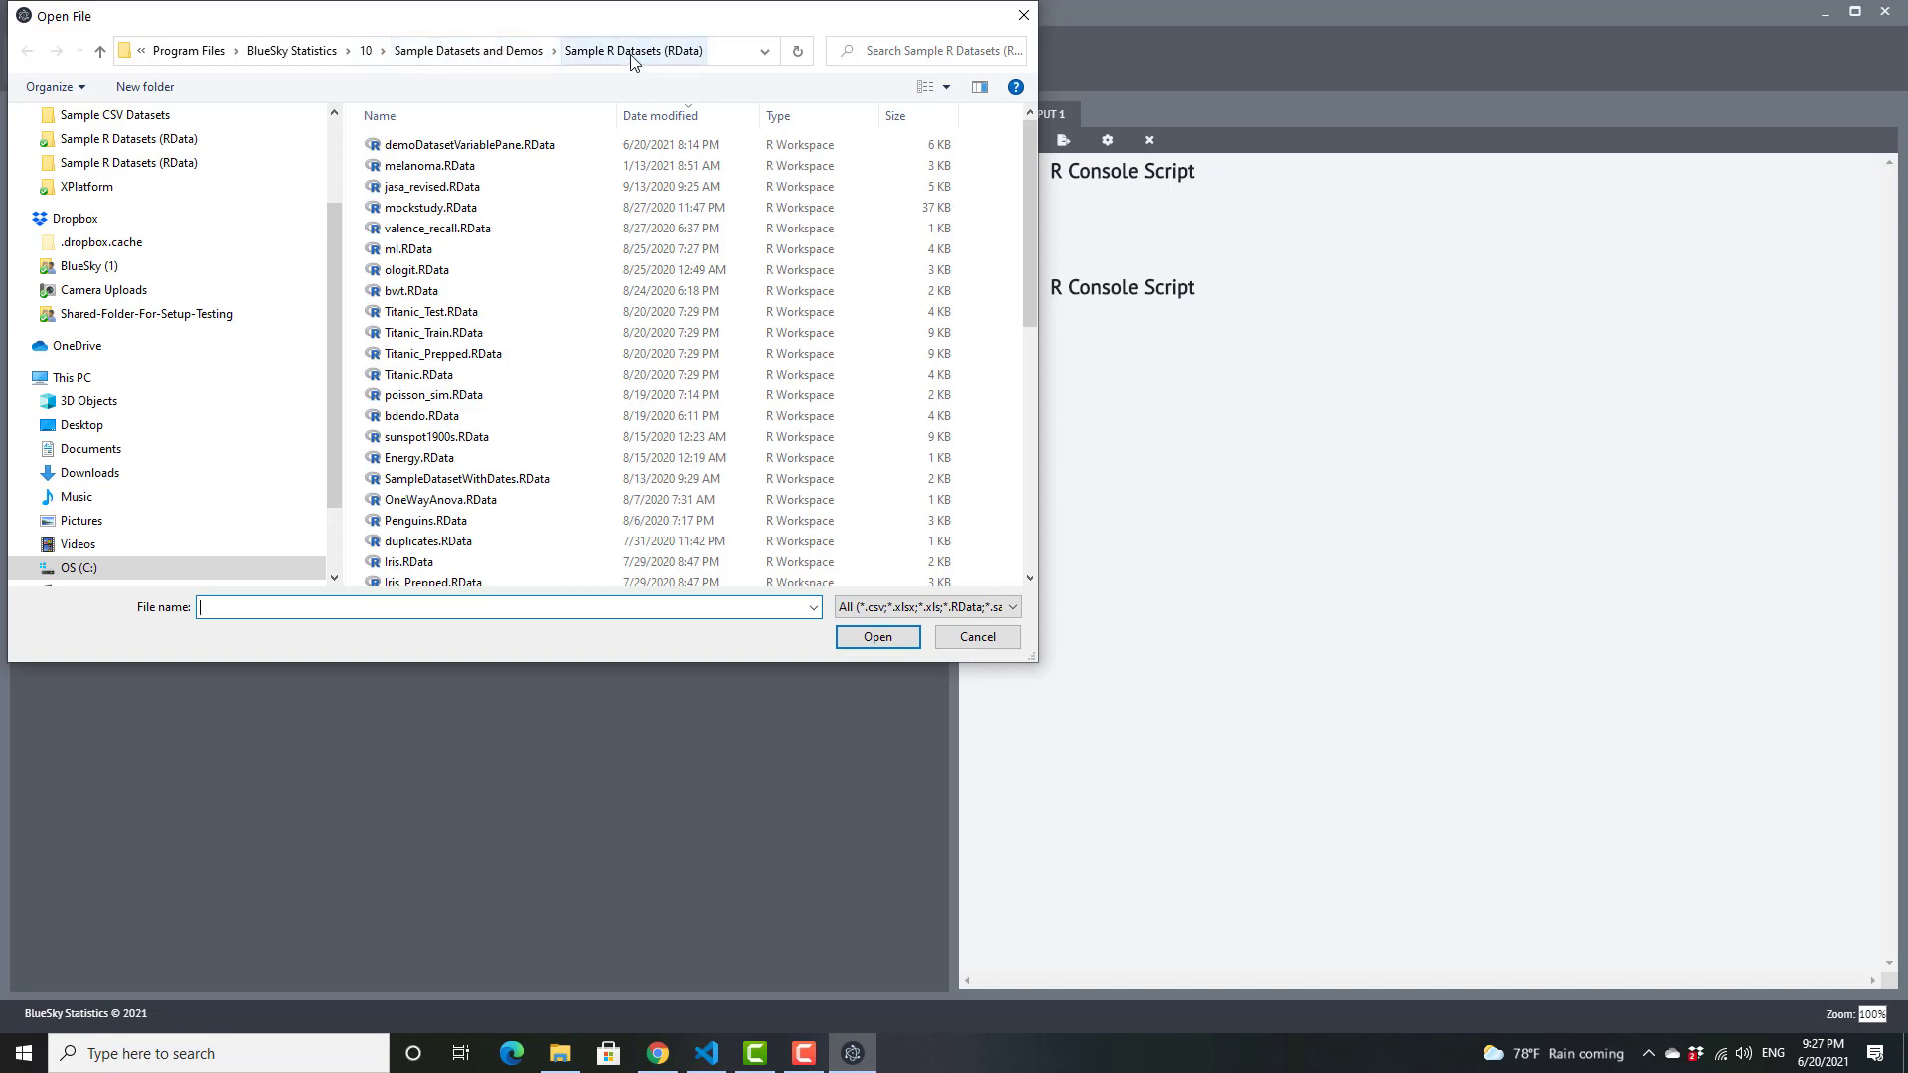
# Open the demoDatasetVariablePane.RData dataset from the Sample R Datasets (RData) folder.
pyautogui.click(434, 146)
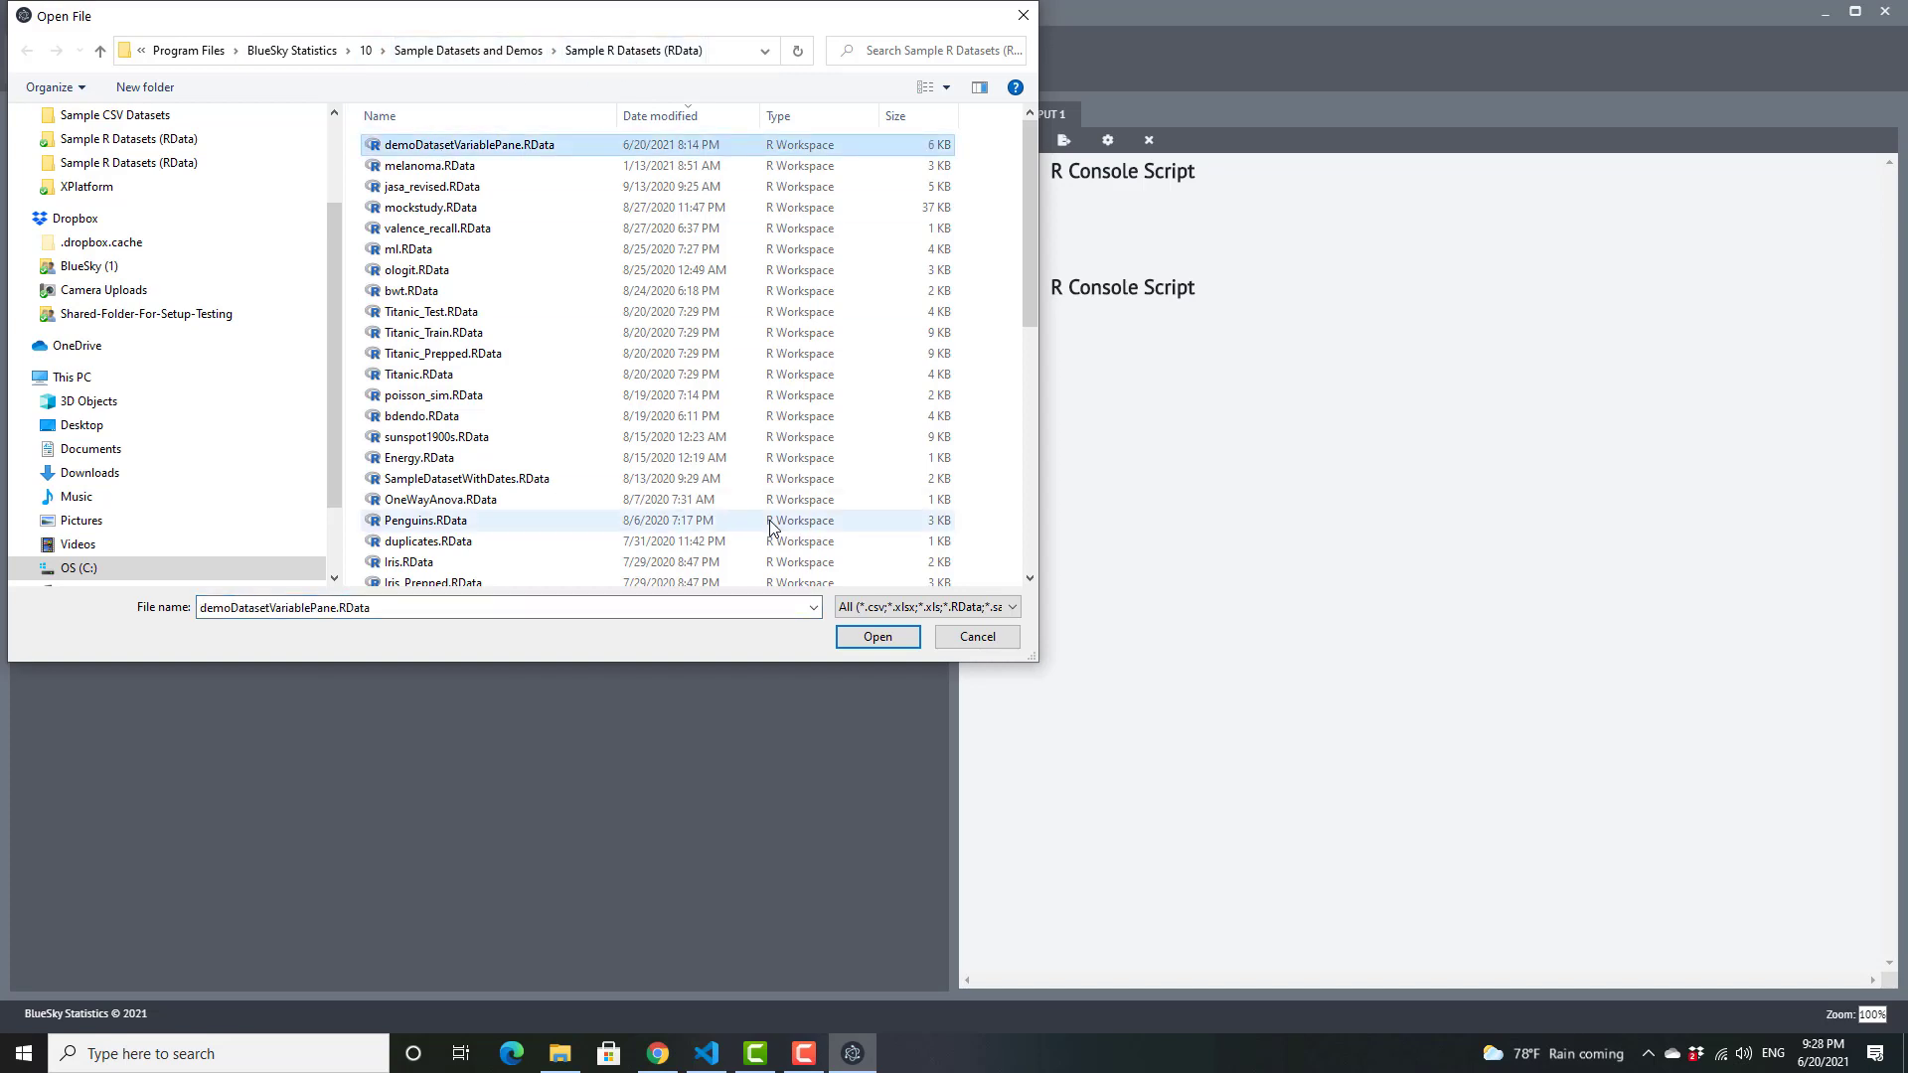
pyautogui.click(886, 642)
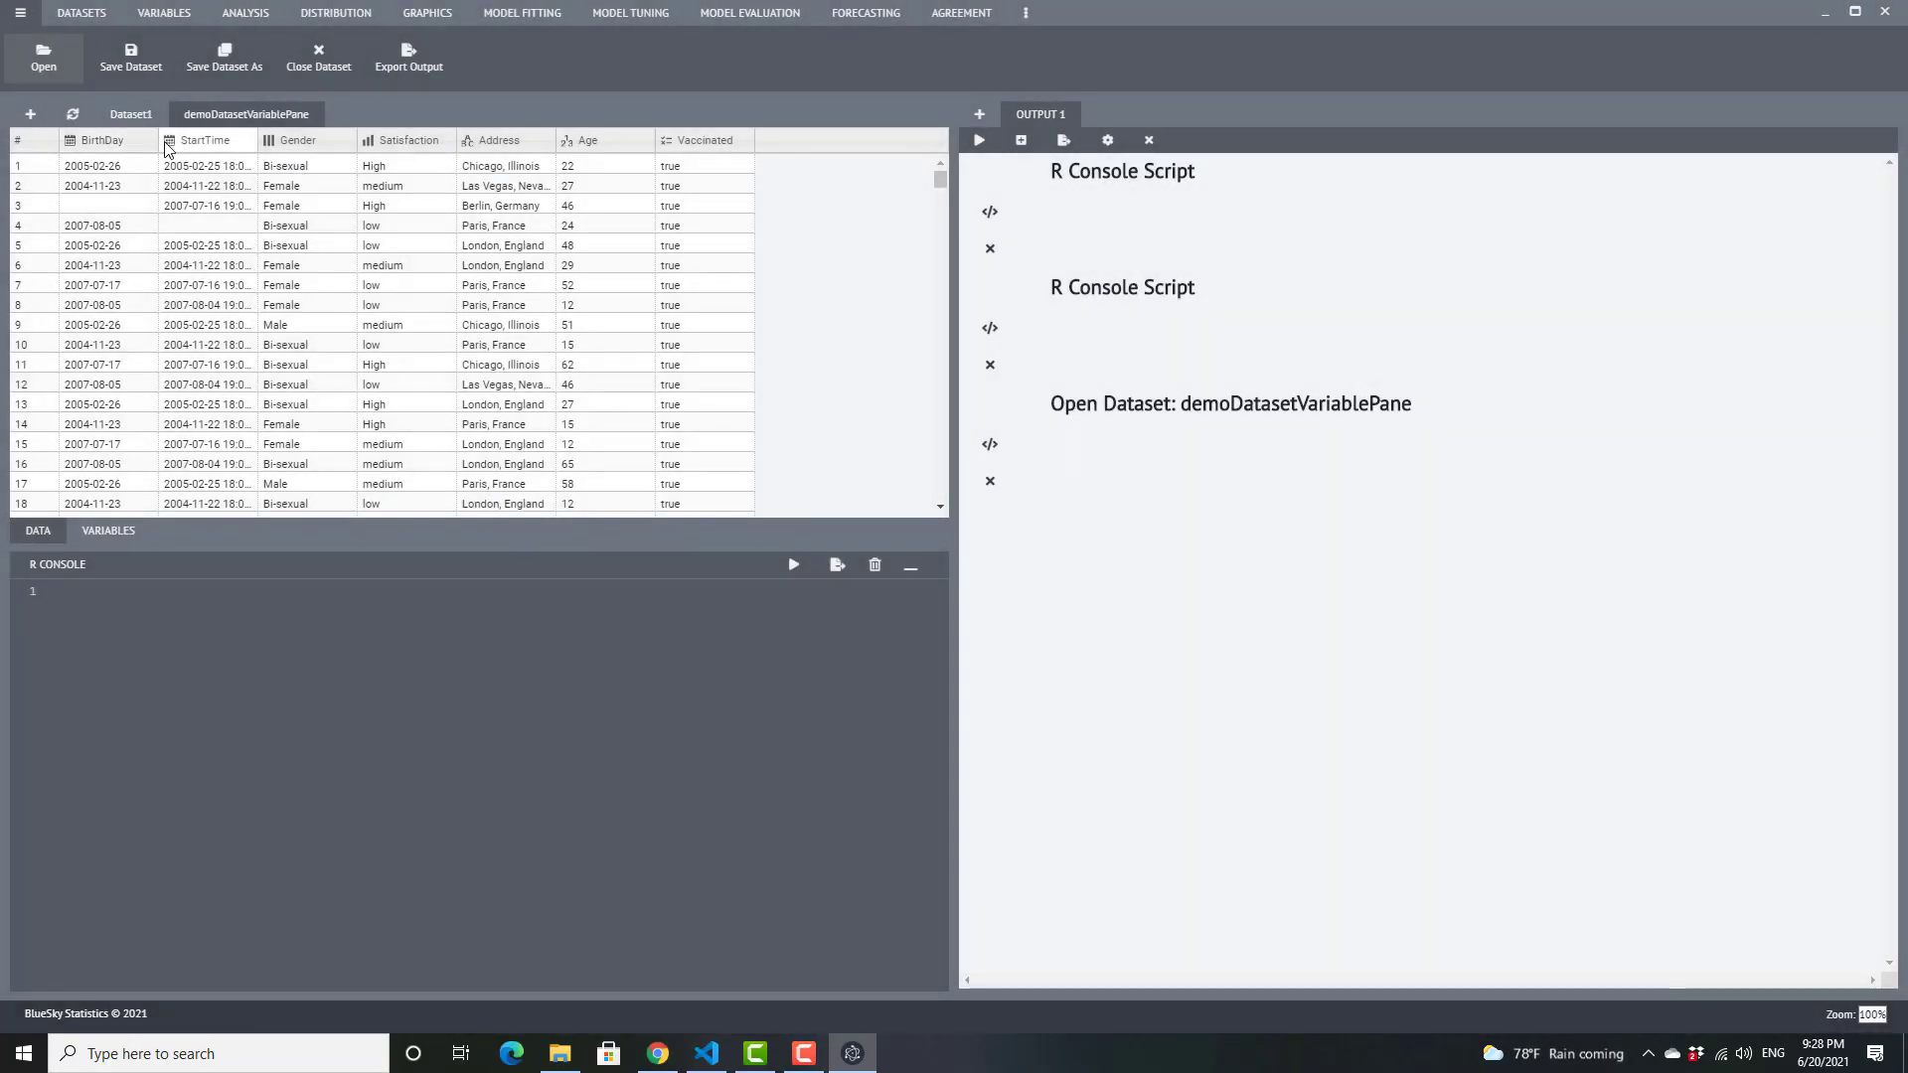
# Examine the factor levels available for the Gender value in row 2.
pyautogui.click(310, 190)
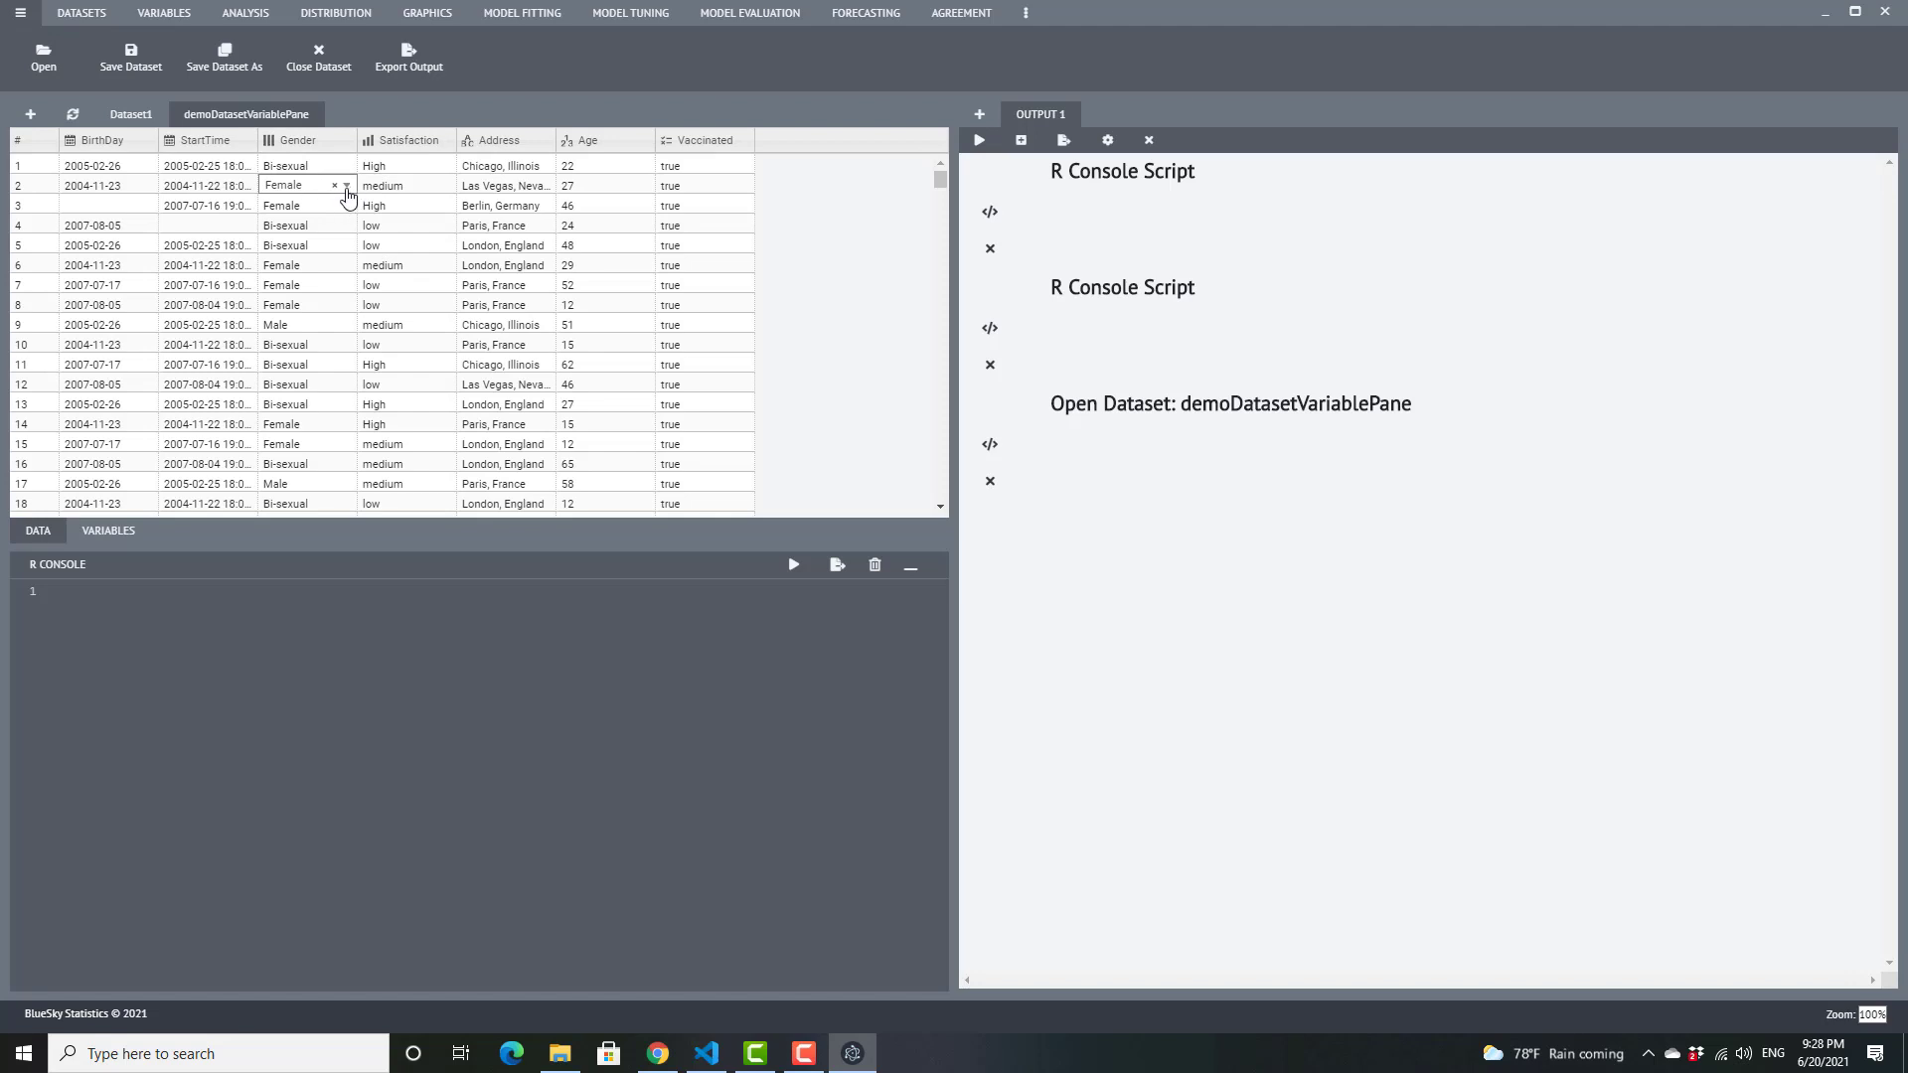
pyautogui.click(347, 188)
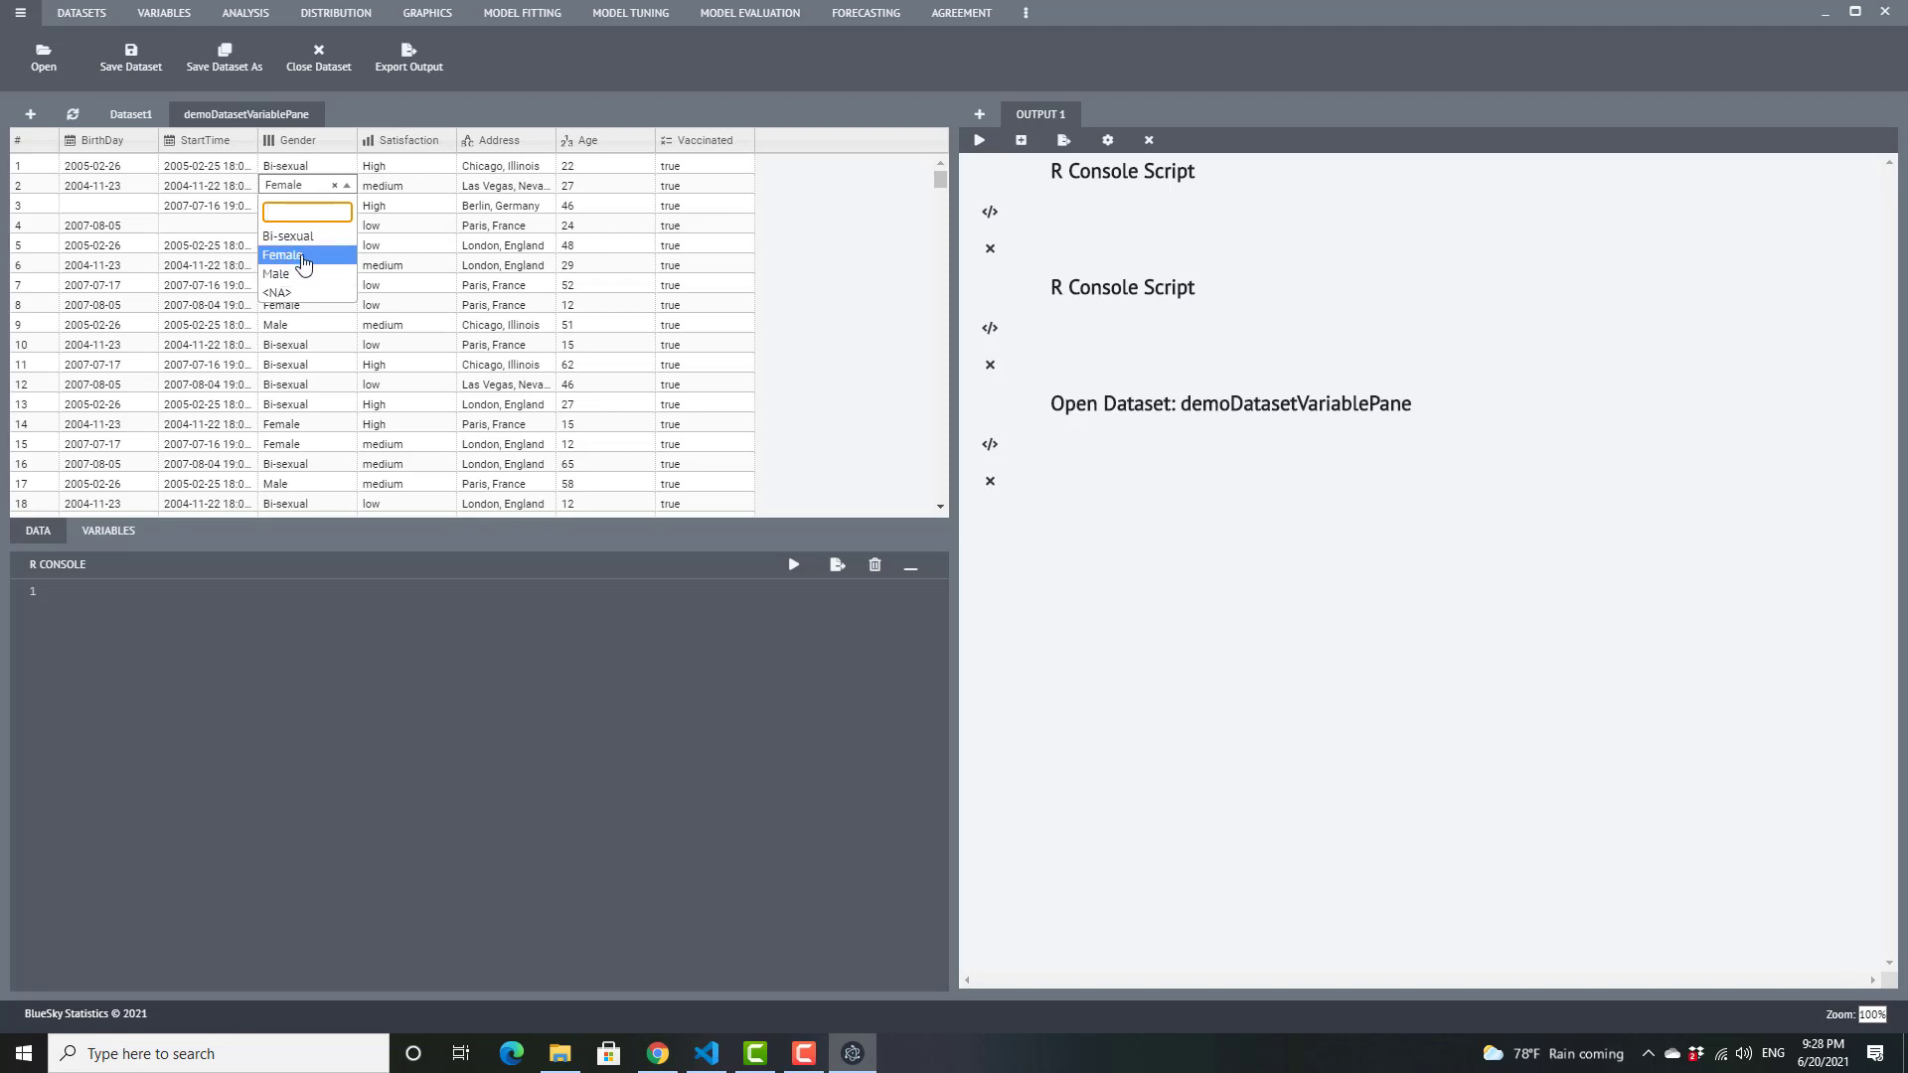
pyautogui.click(425, 111)
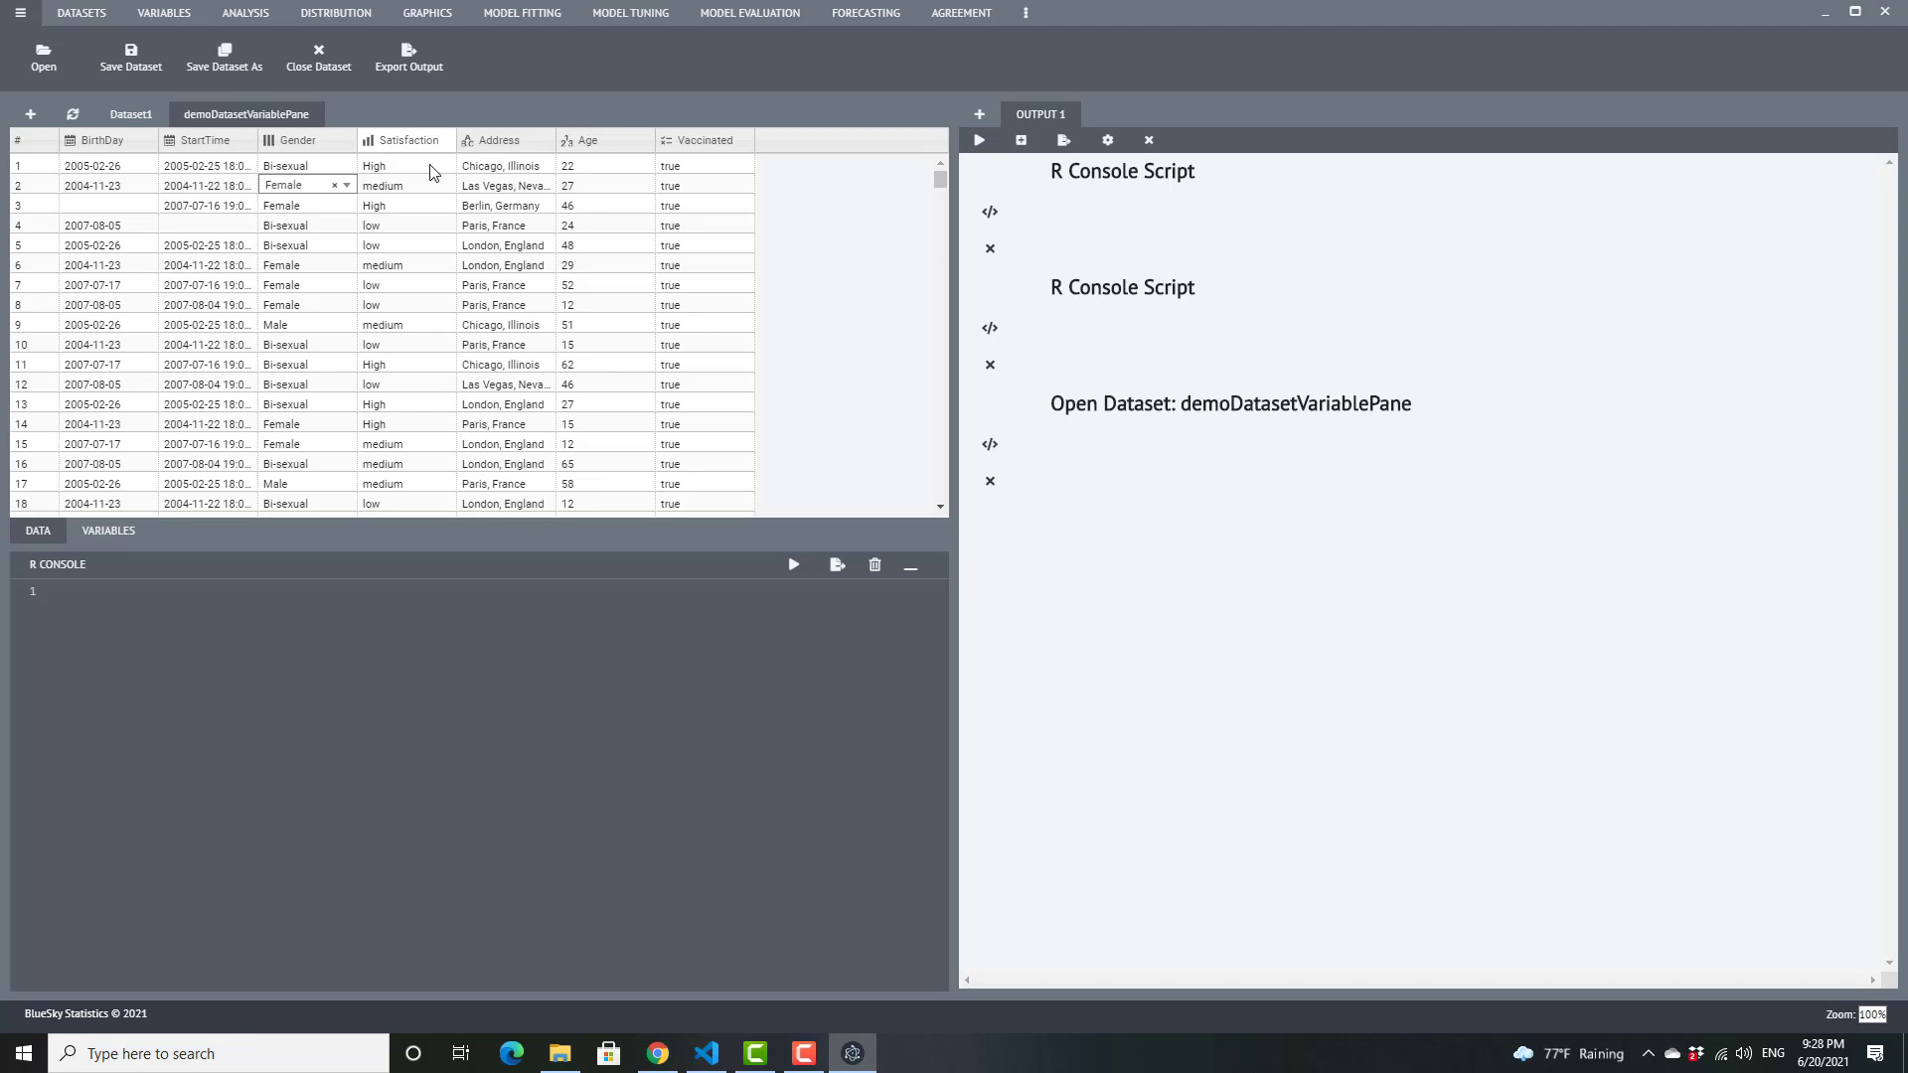
# Set the Satisfaction value in row 2 to low.
pyautogui.click(419, 188)
pyautogui.click(444, 188)
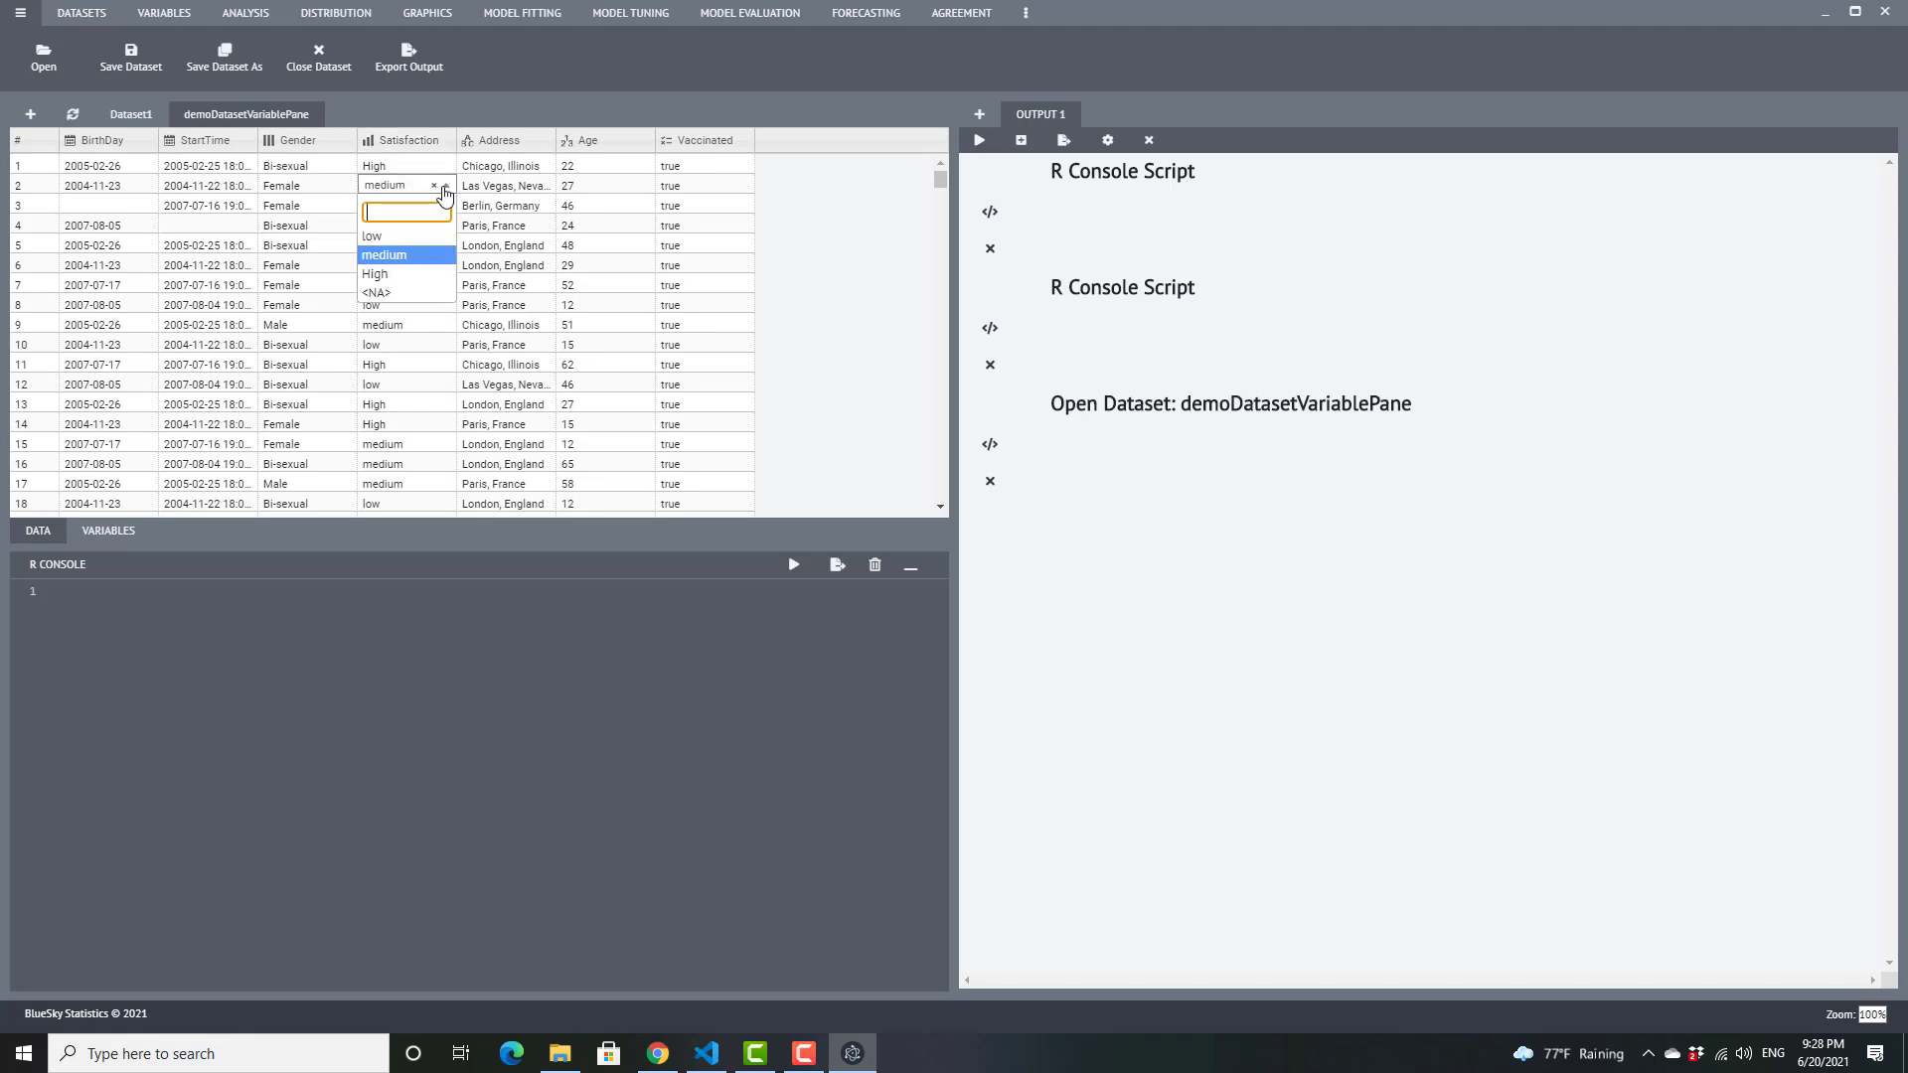
pyautogui.click(373, 236)
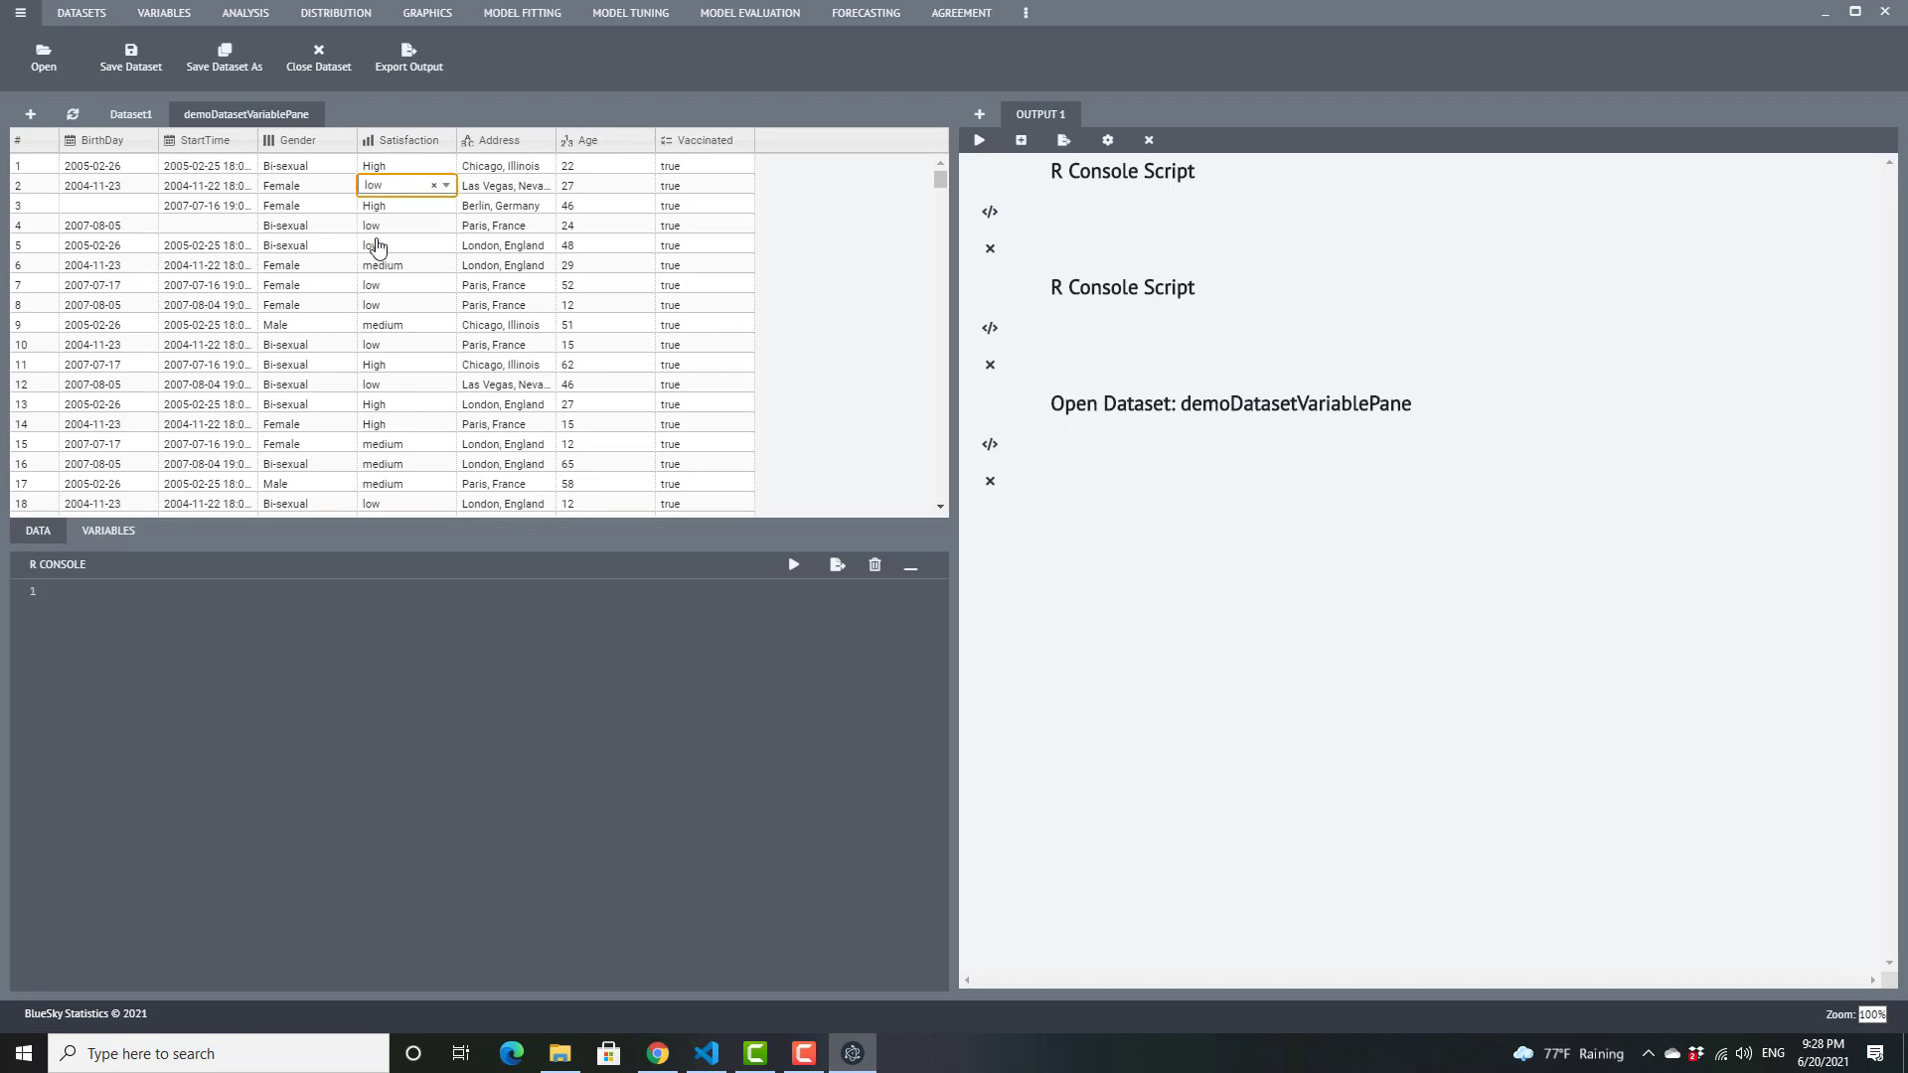
# Replace the Address value in row 4 with New York.
pyautogui.click(497, 189)
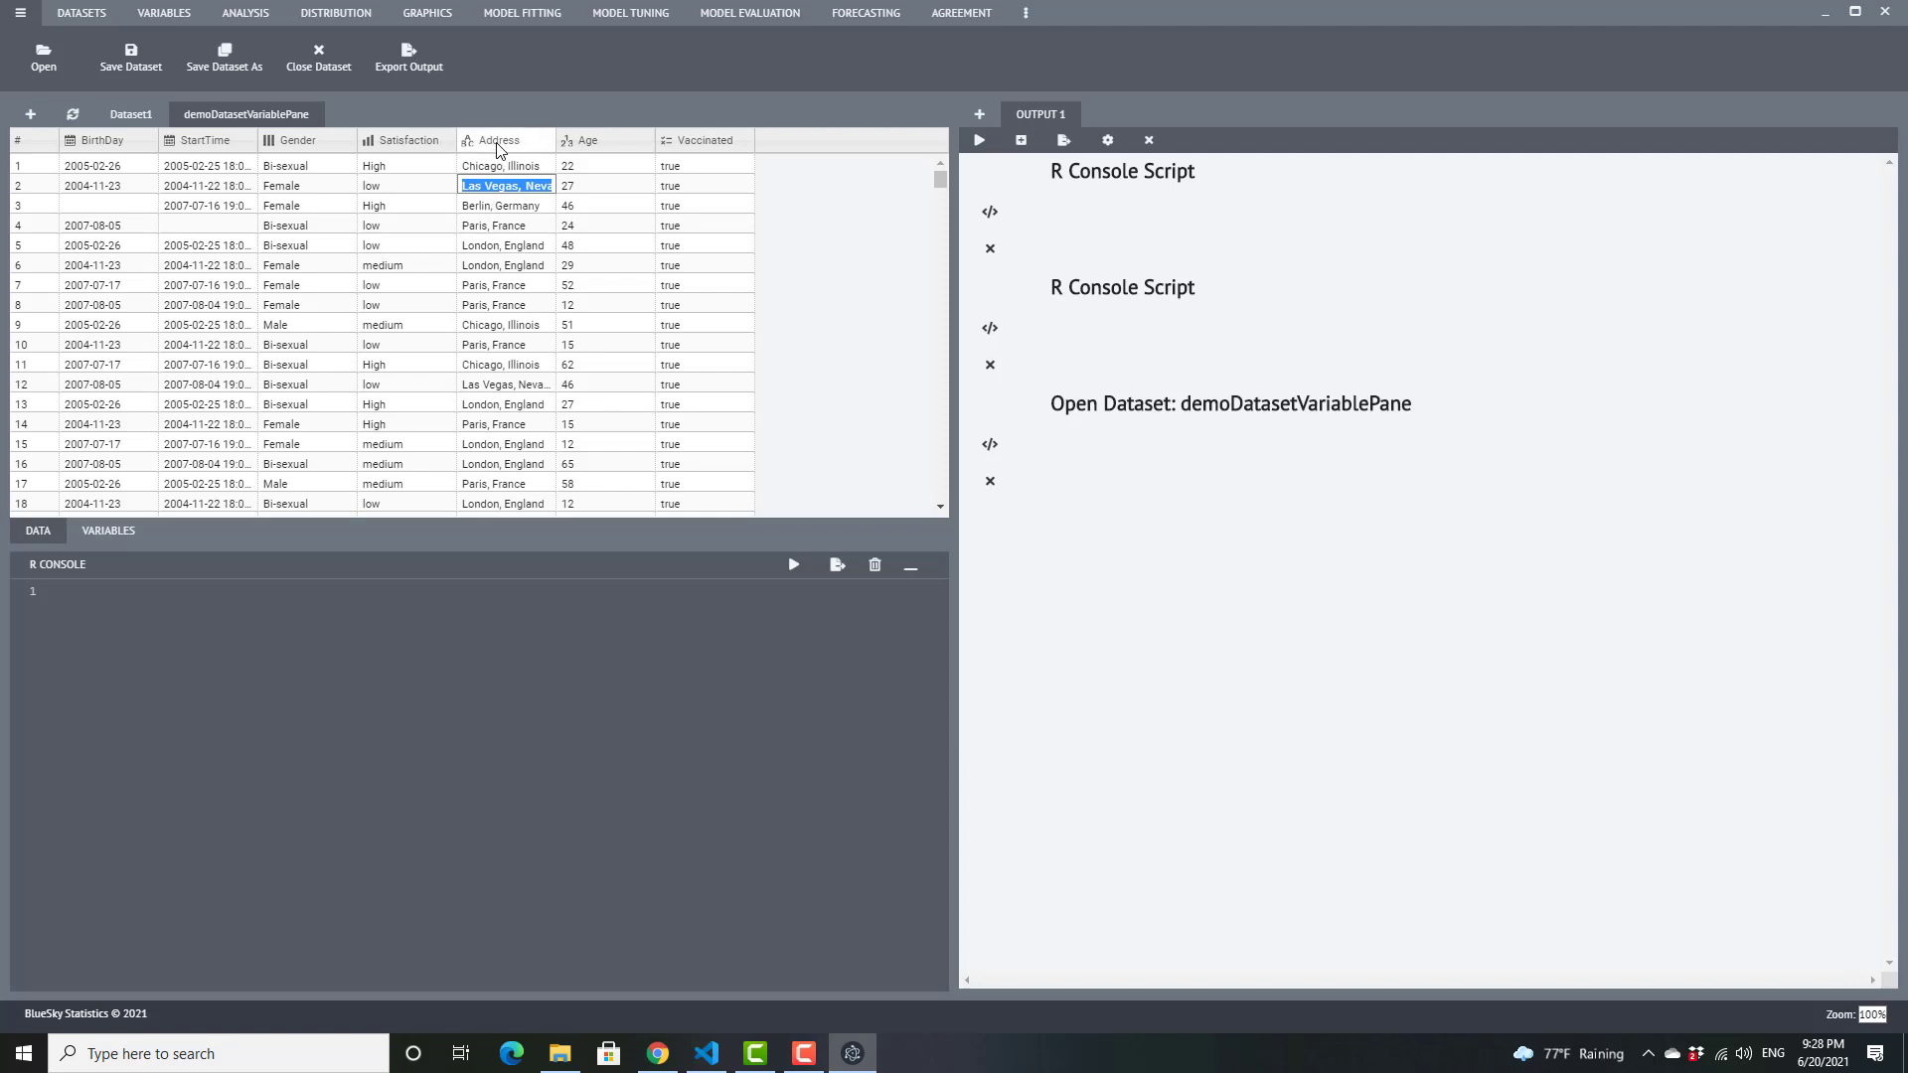
pyautogui.click(499, 225)
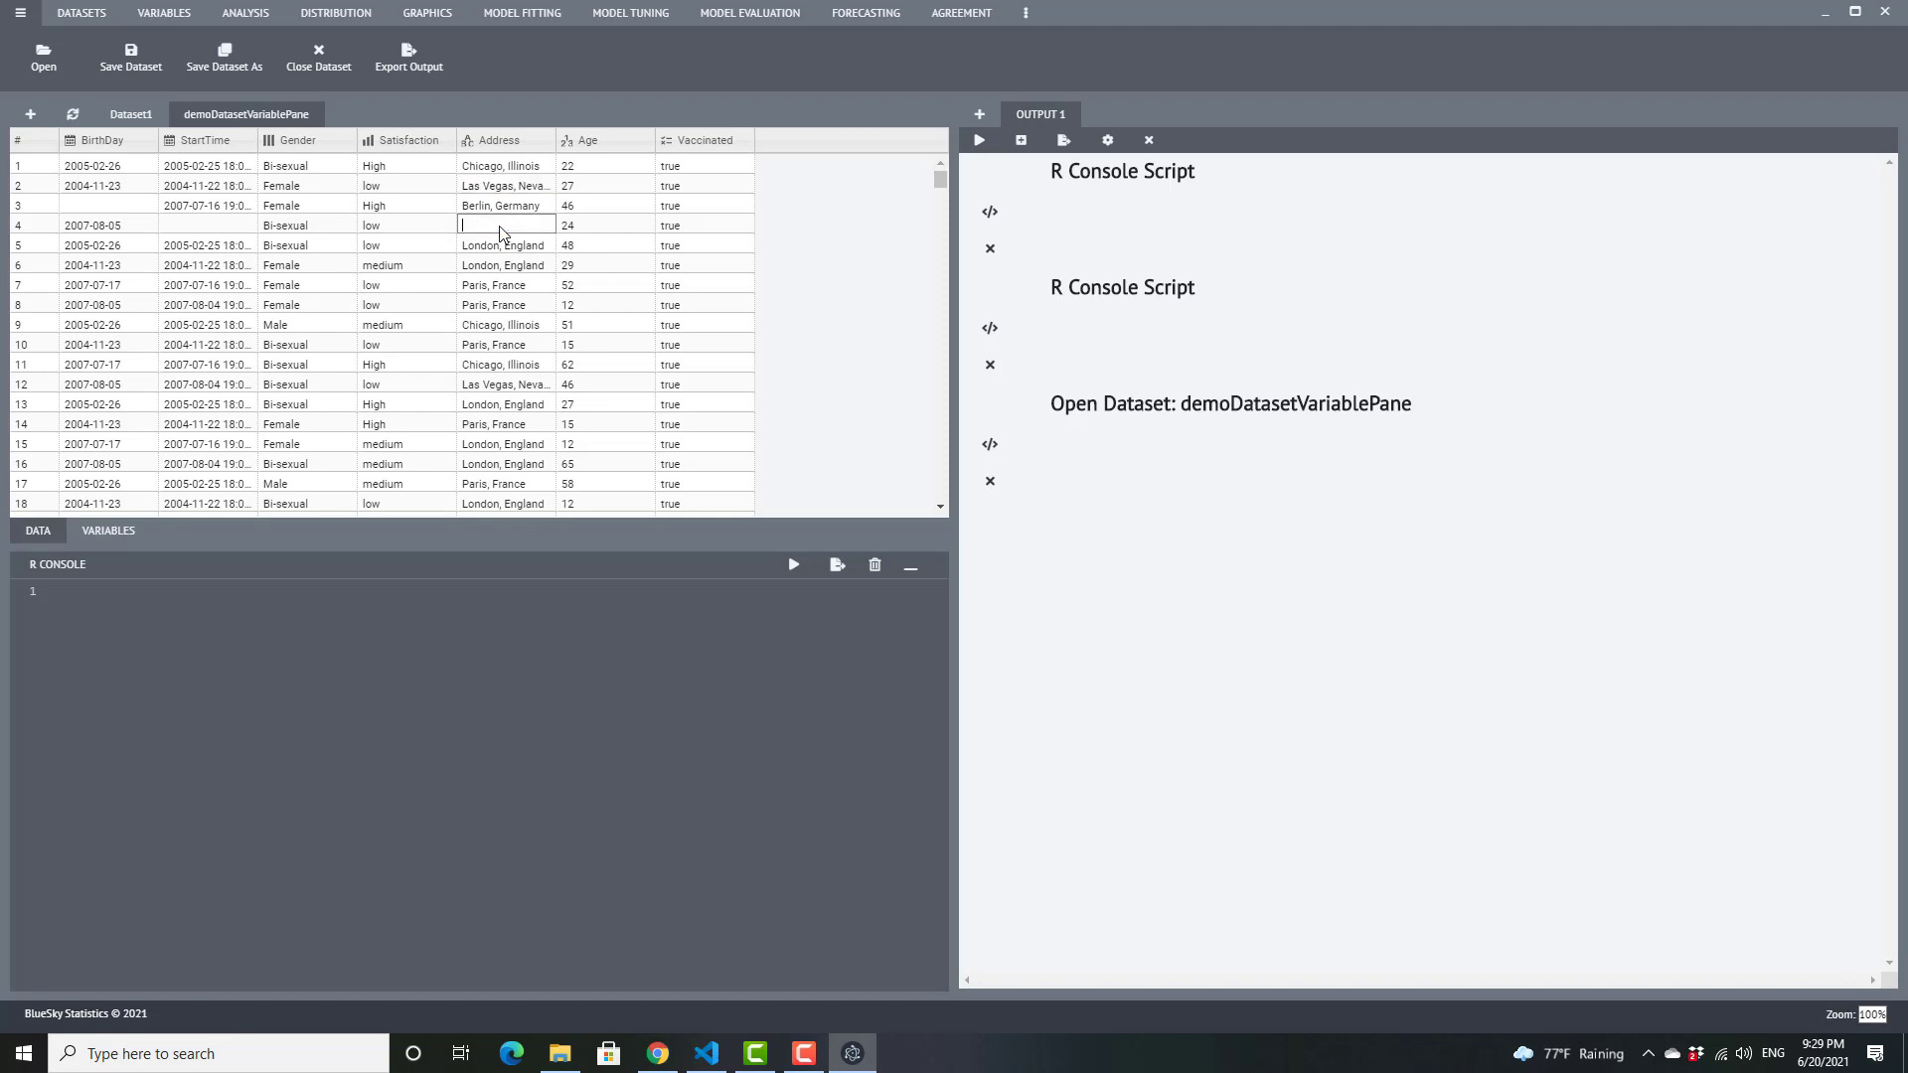
pyautogui.write('New York')
pyautogui.click(498, 251)
pyautogui.click(576, 225)
pyautogui.press('Tab')
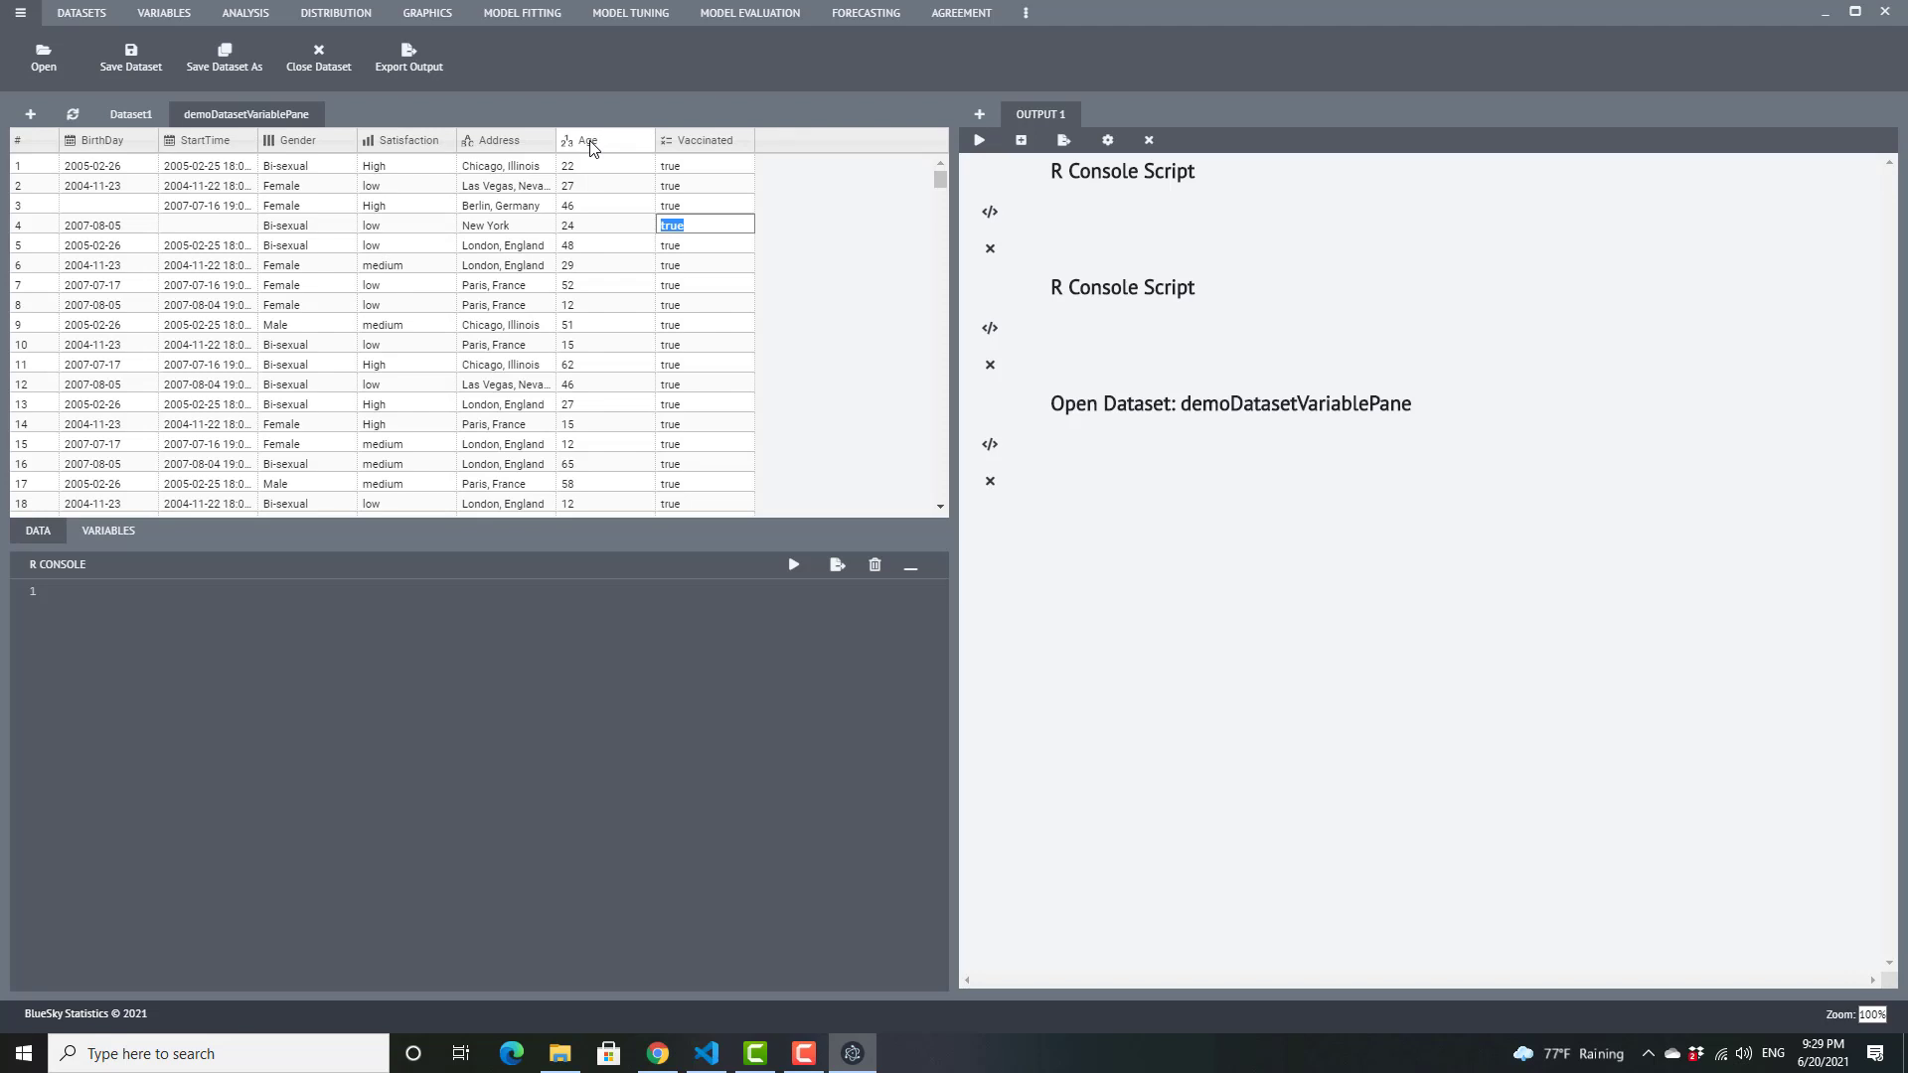
# Try to enter a decimal number as the Age value in row 1.
pyautogui.click(588, 169)
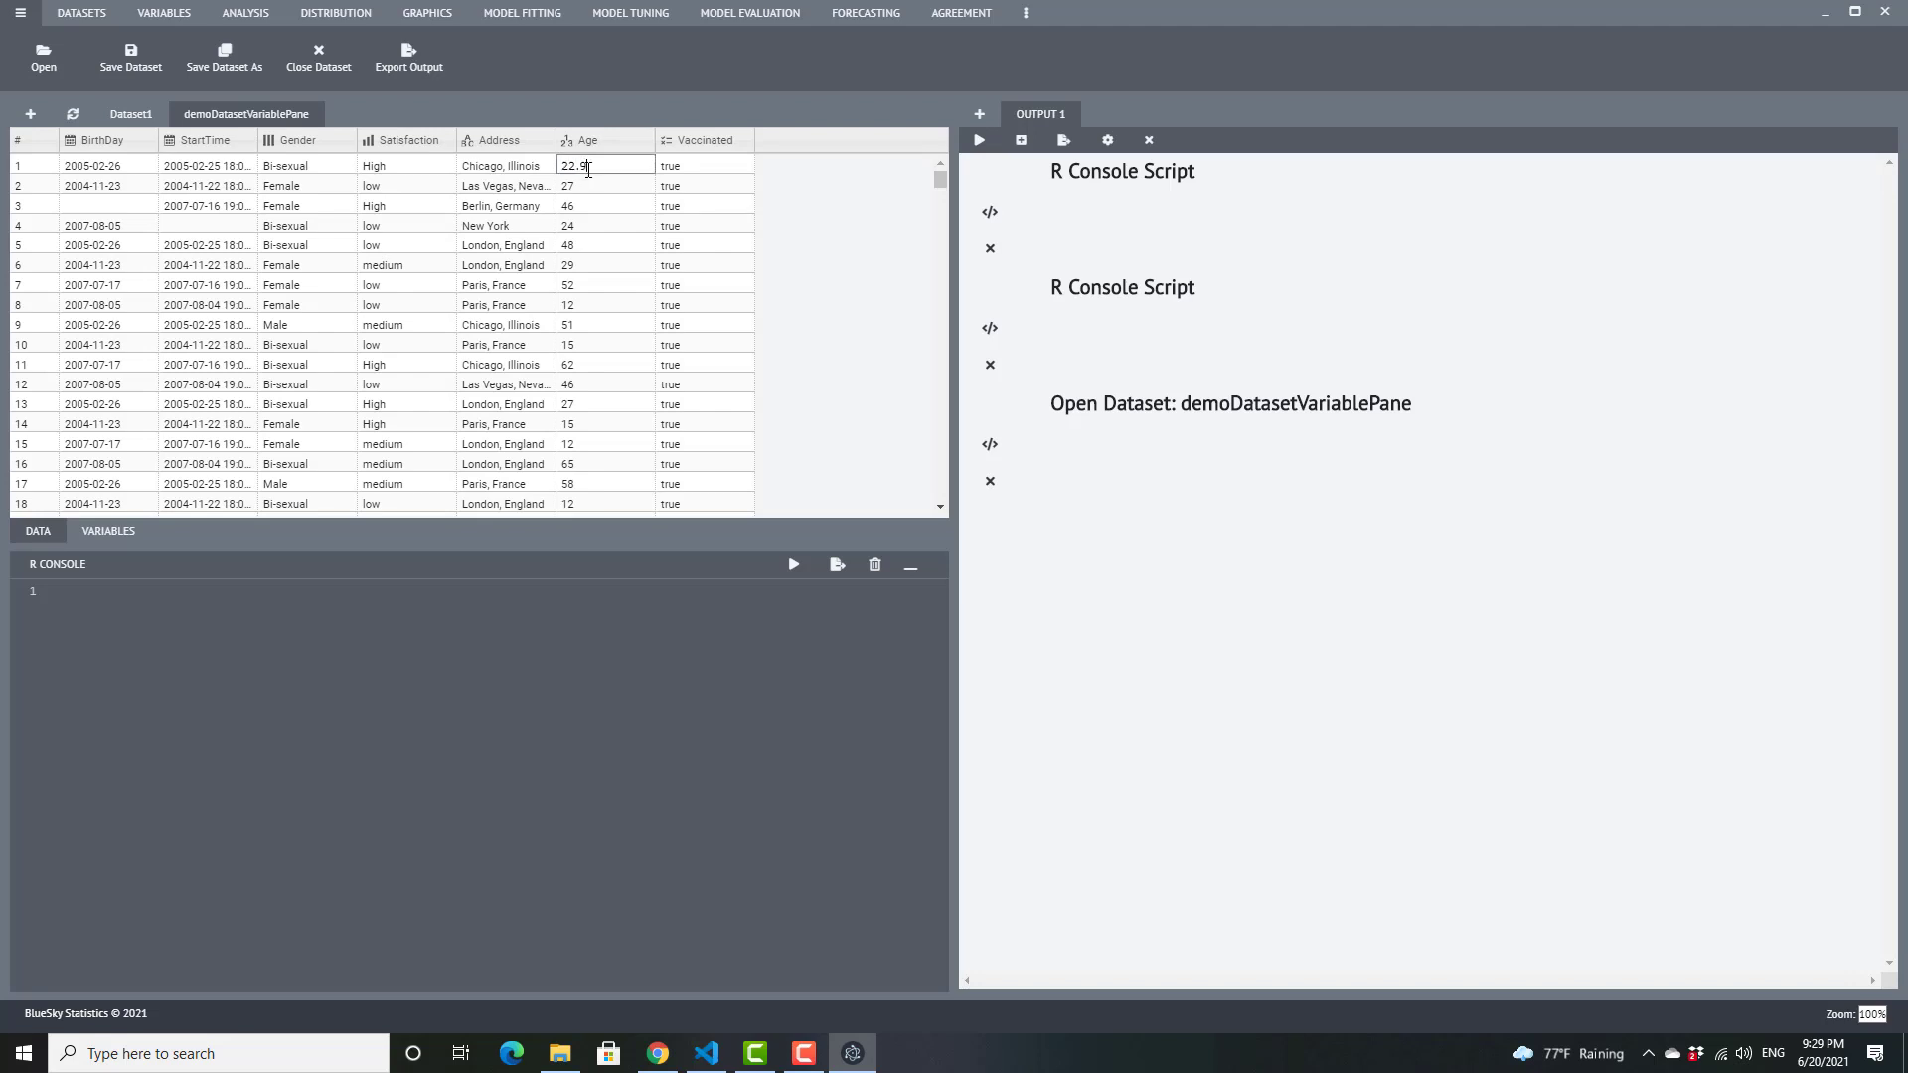
pyautogui.press('Return')
# Insert a new string variable at the end of the dataset's variable list.
pyautogui.click(116, 533)
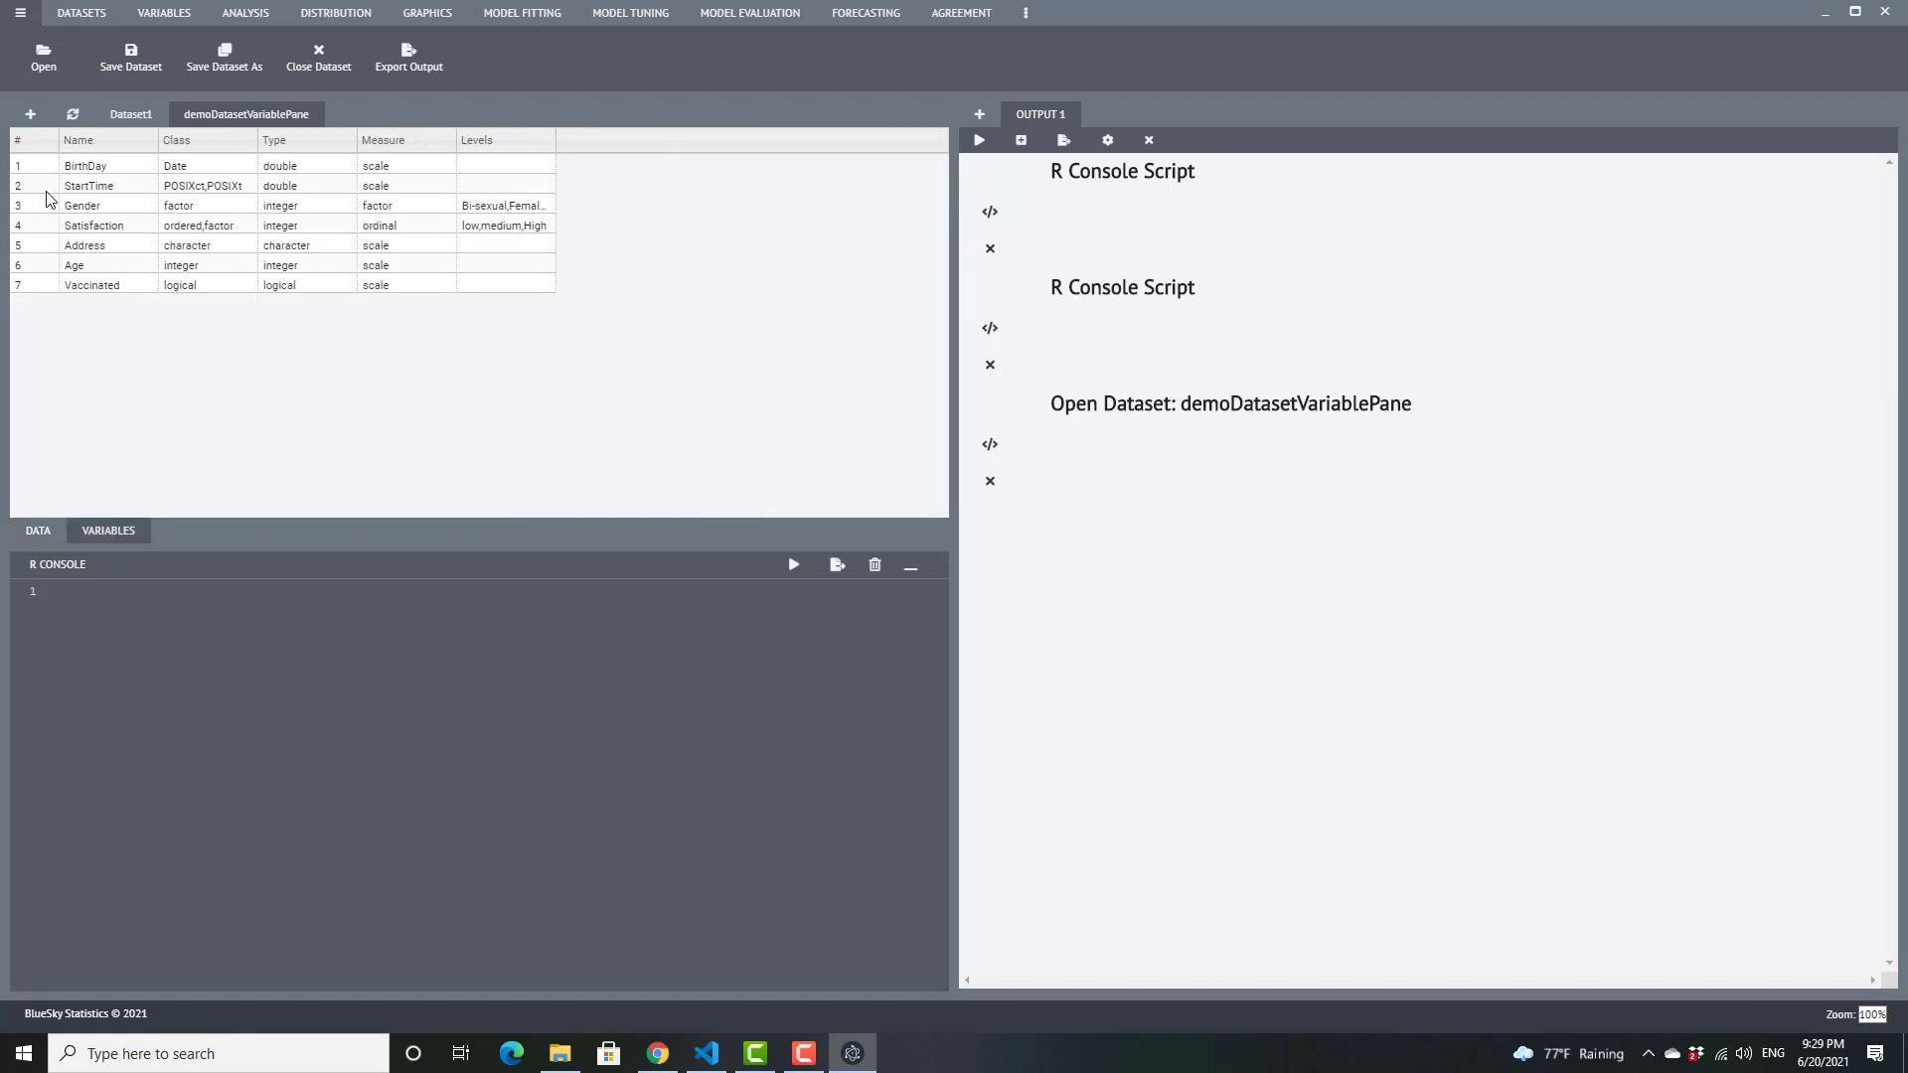
pyautogui.rightClick(38, 187)
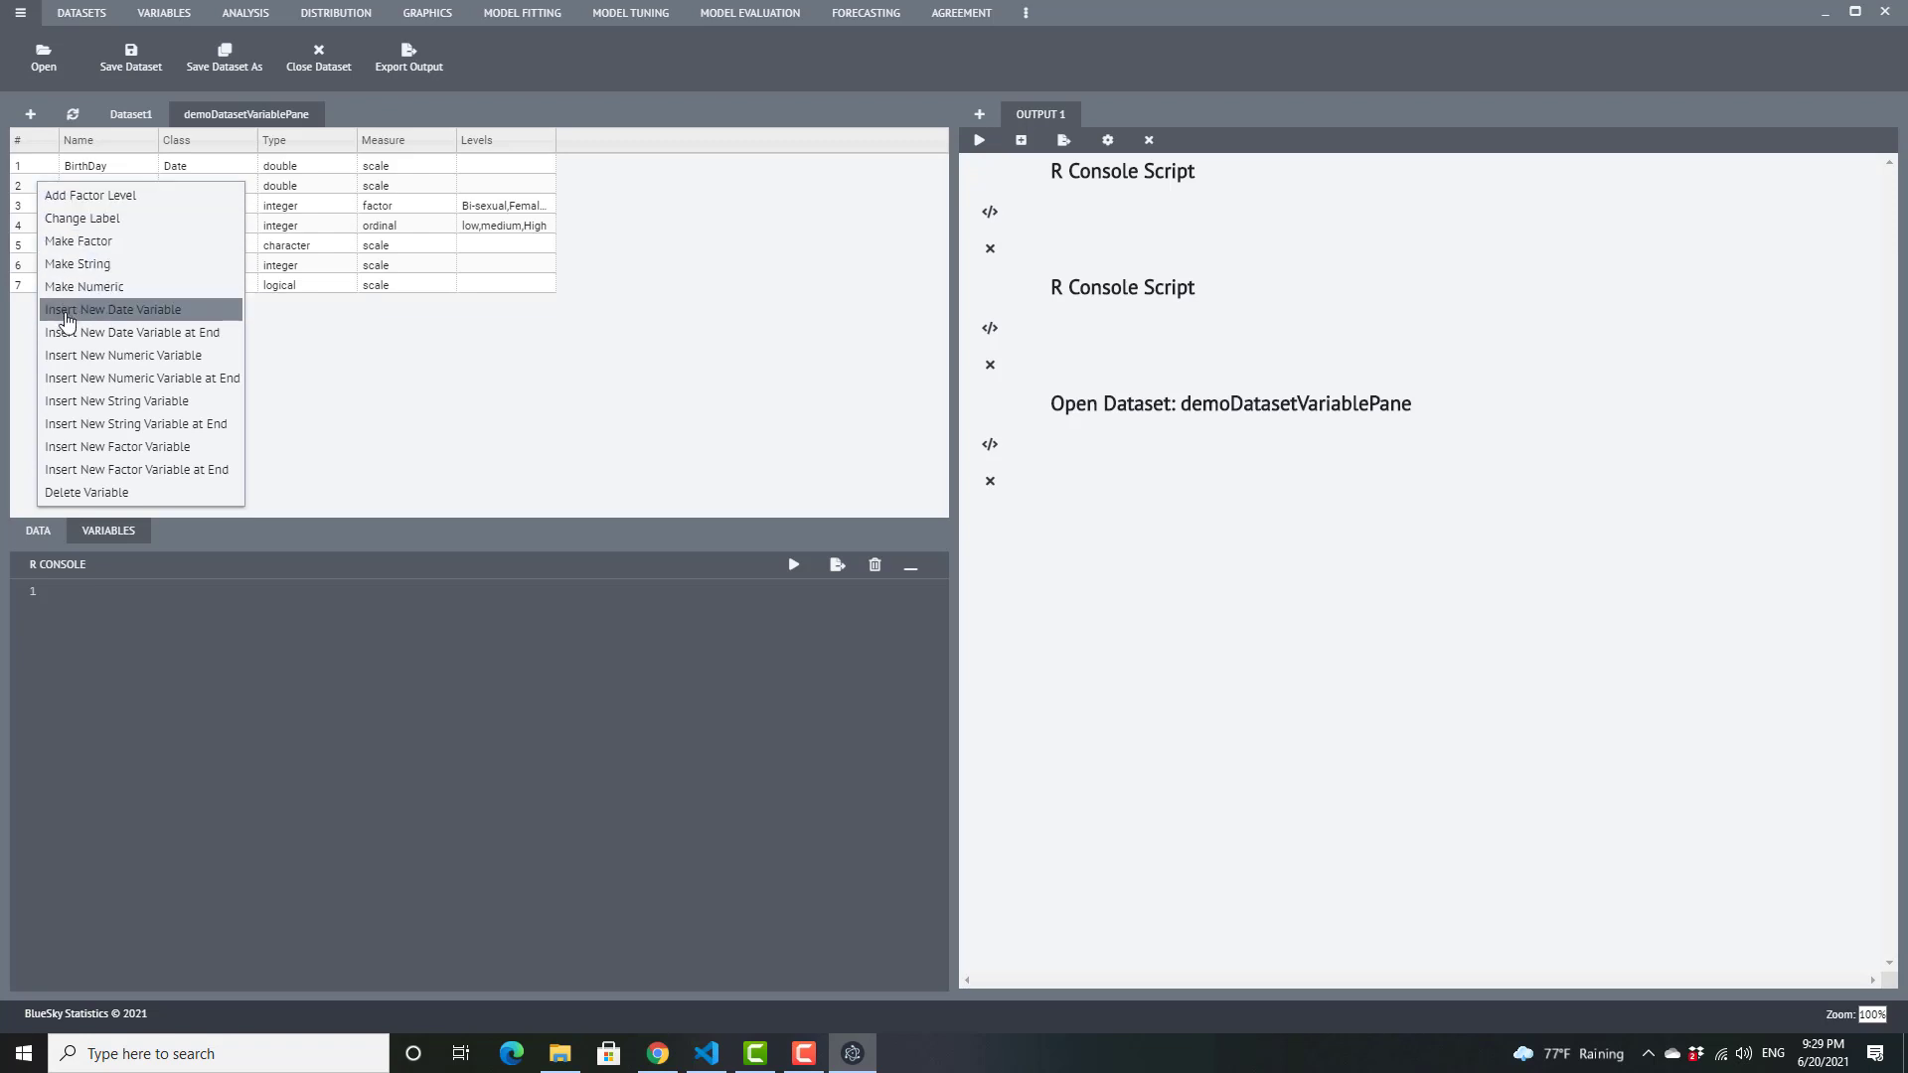
pyautogui.click(84, 426)
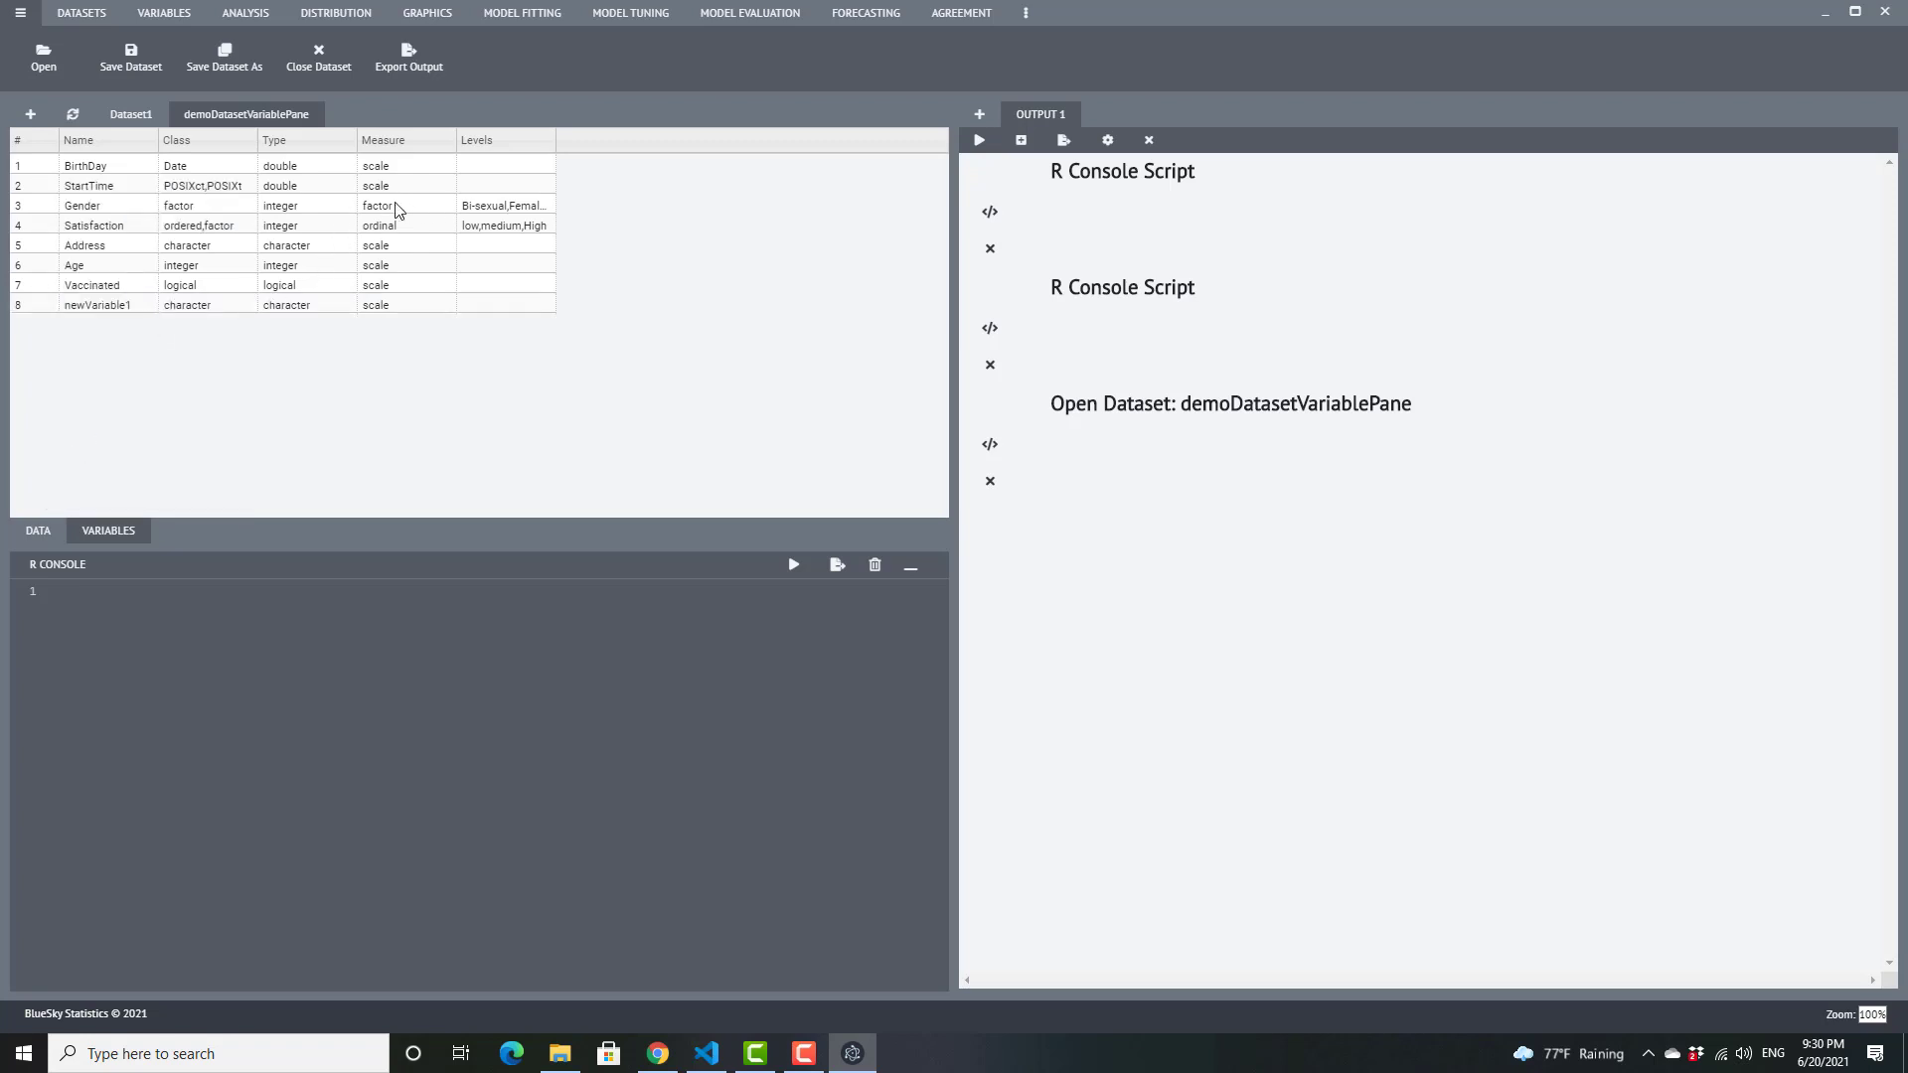
# Add Agender as a new level of the Gender factor and review the updated level list.
pyautogui.rightClick(41, 222)
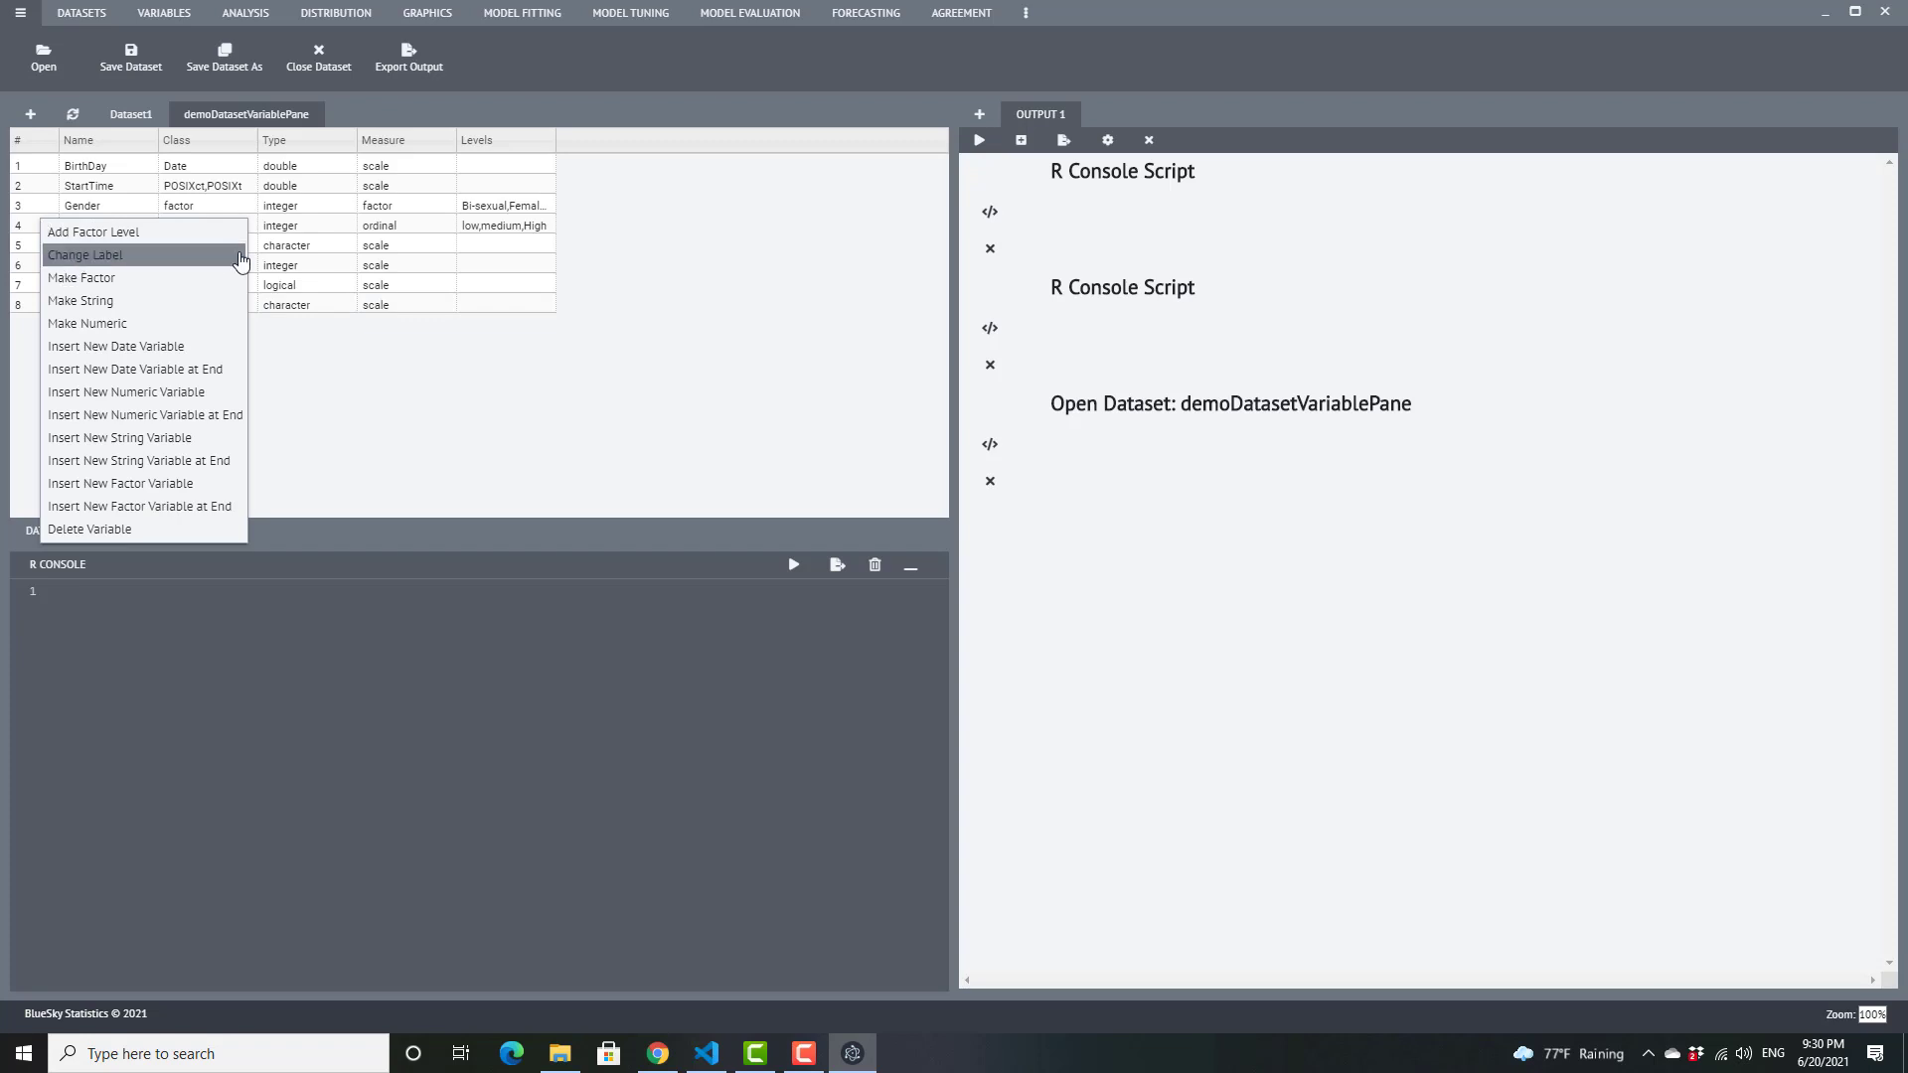
pyautogui.click(497, 206)
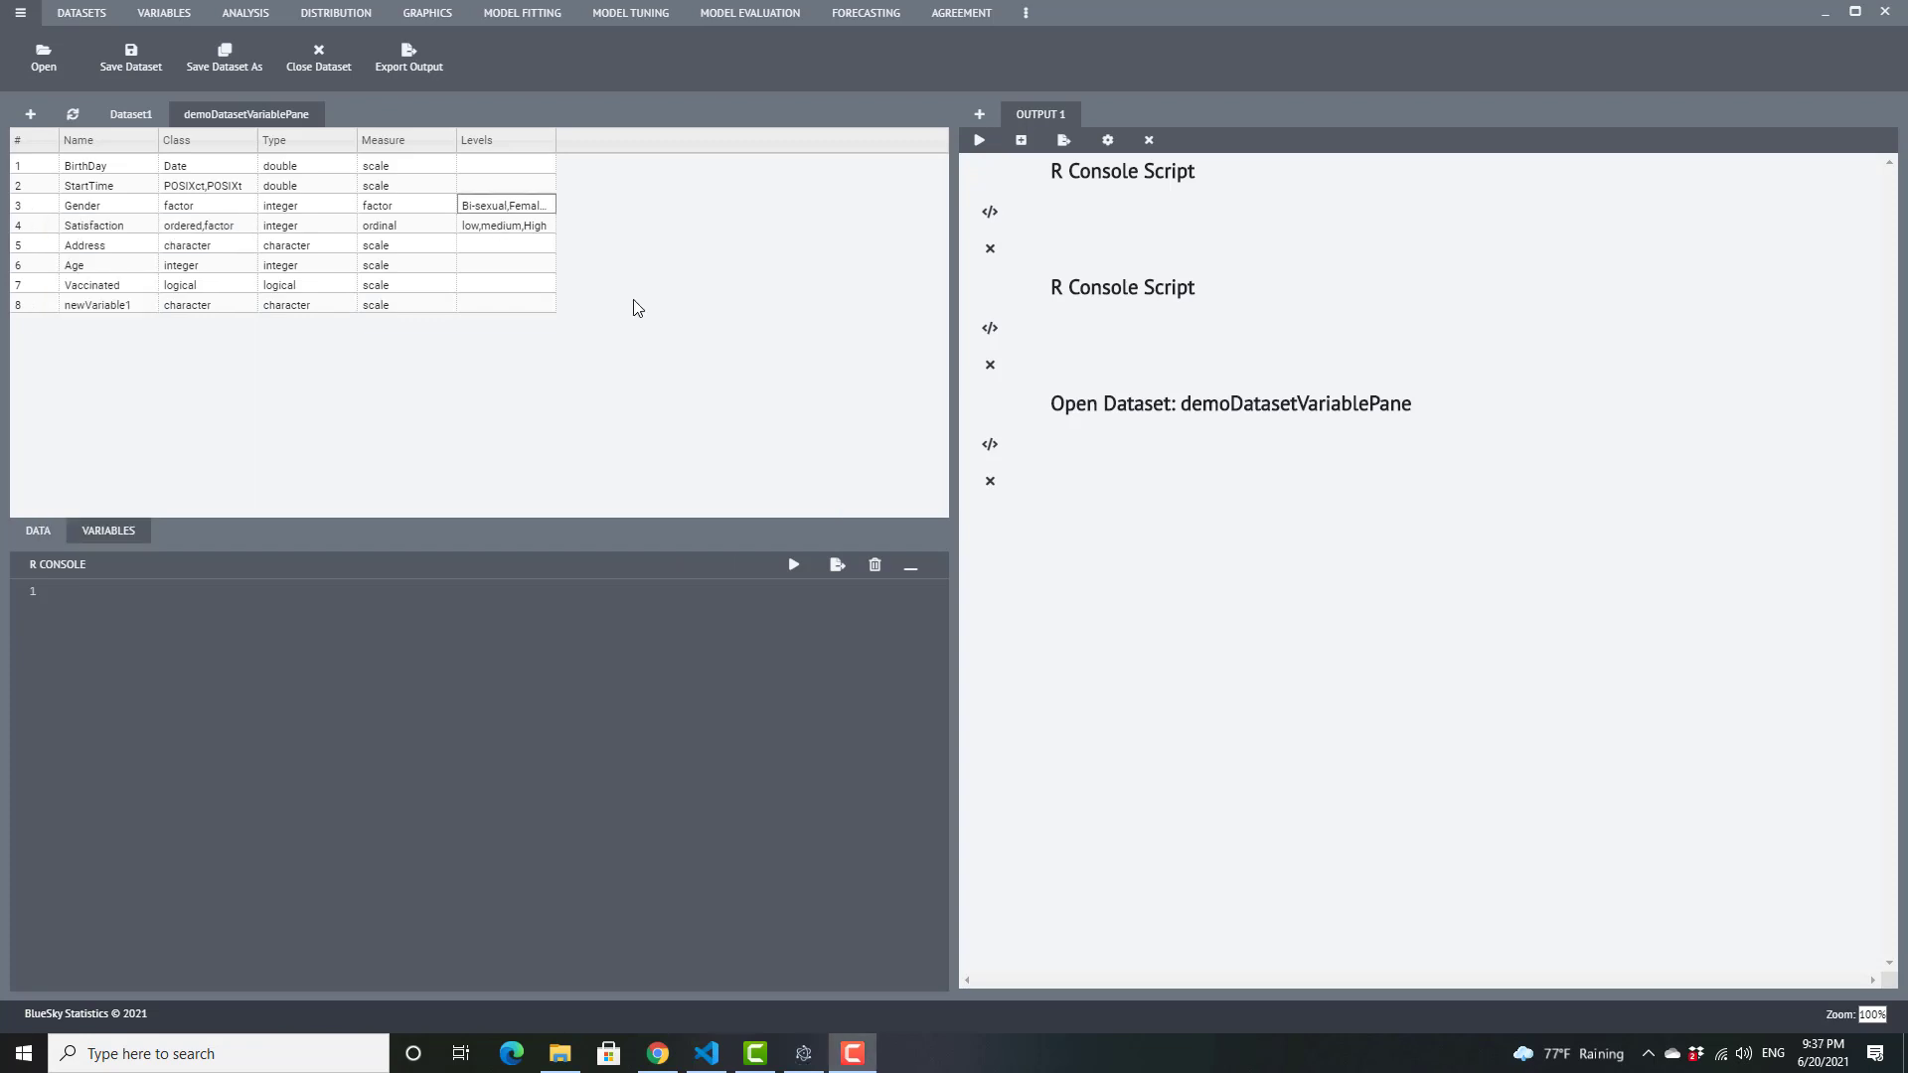
pyautogui.doubleClick(535, 204)
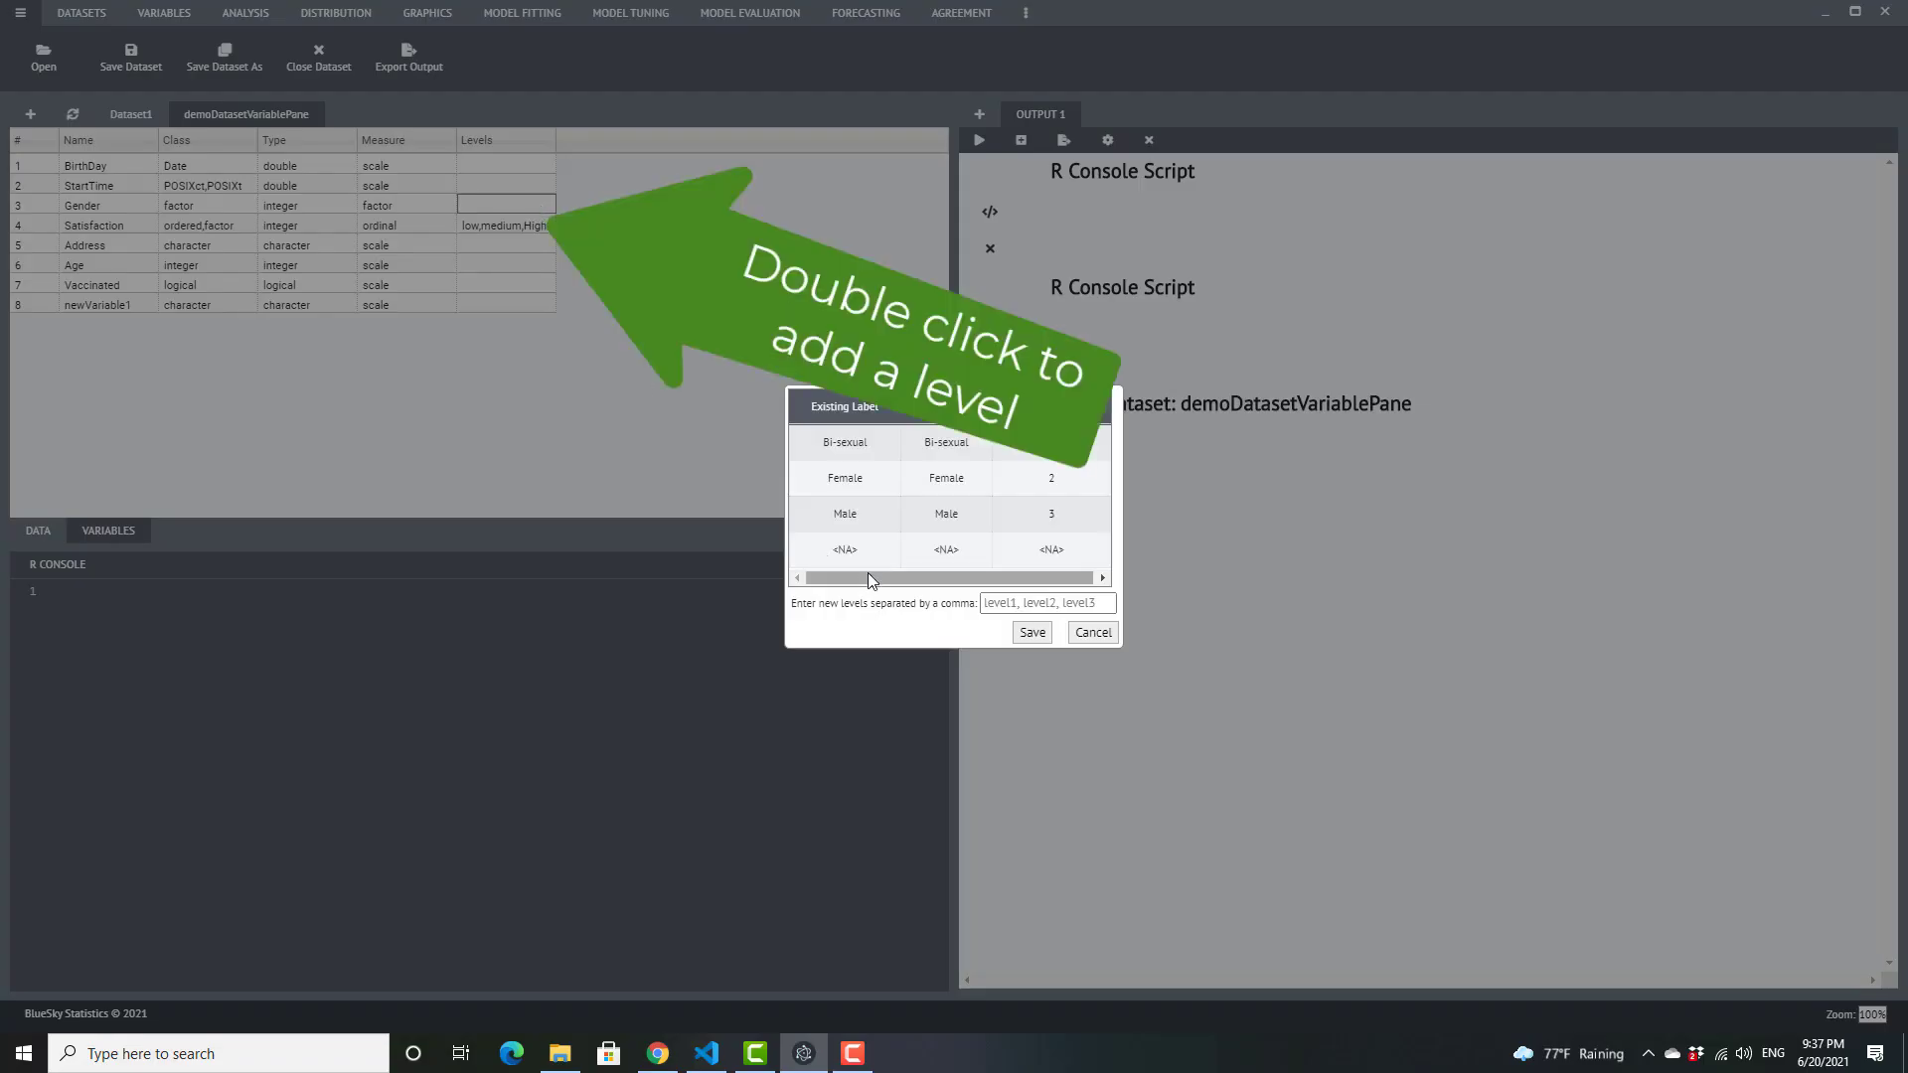
pyautogui.click(1026, 604)
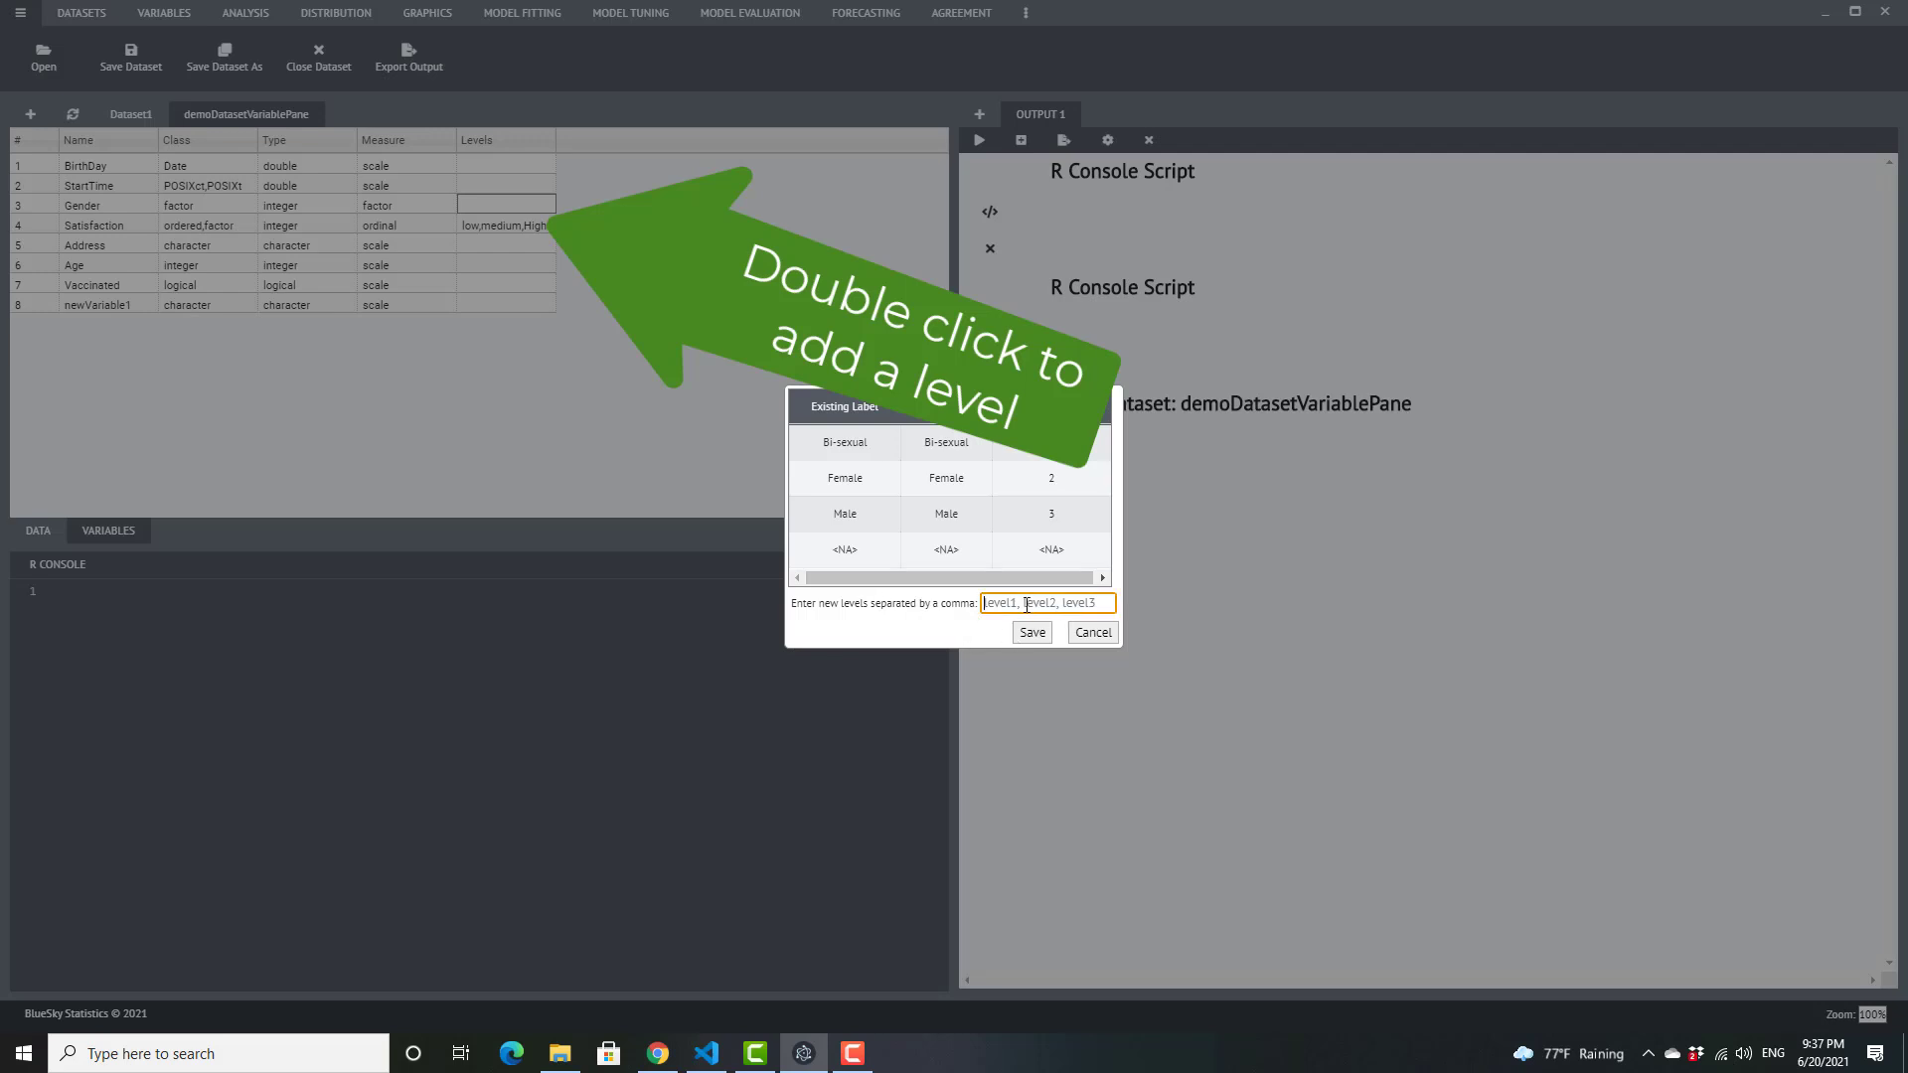
pyautogui.write('Agender')
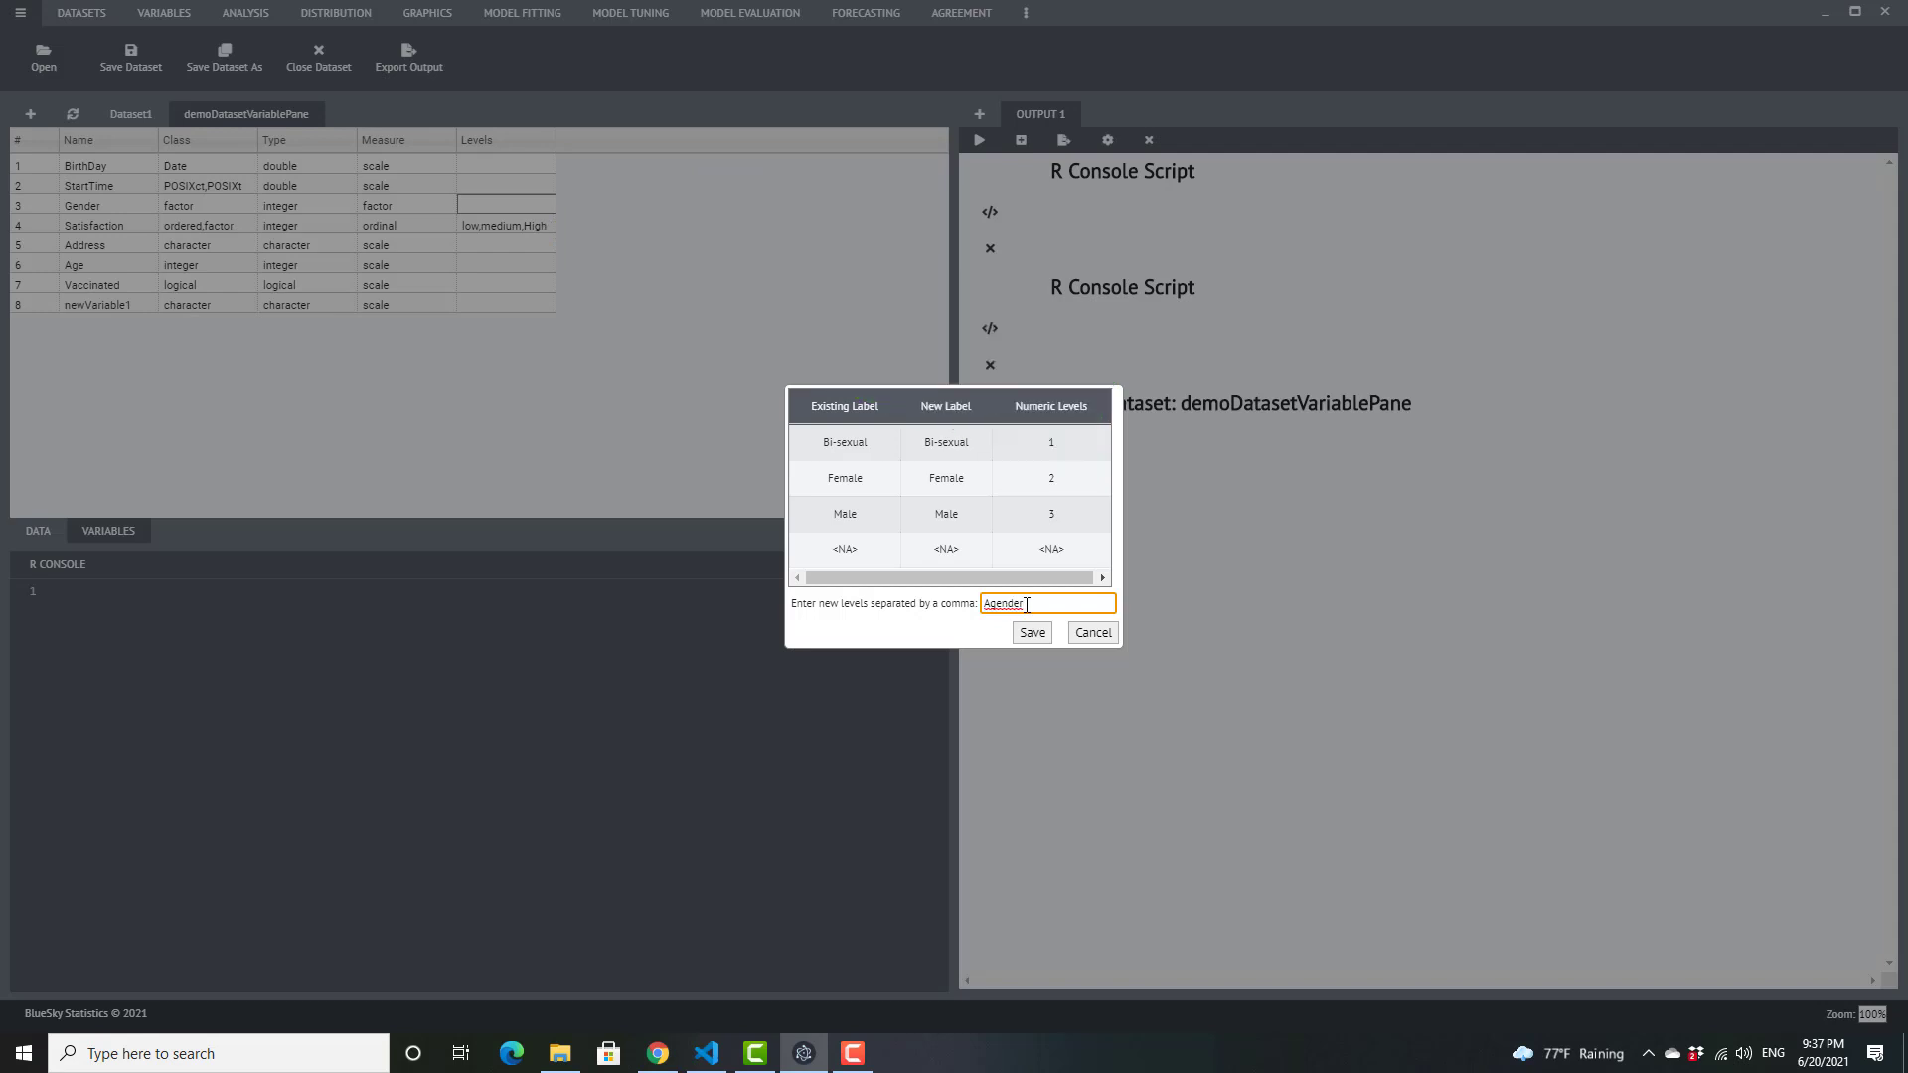
pyautogui.click(1031, 633)
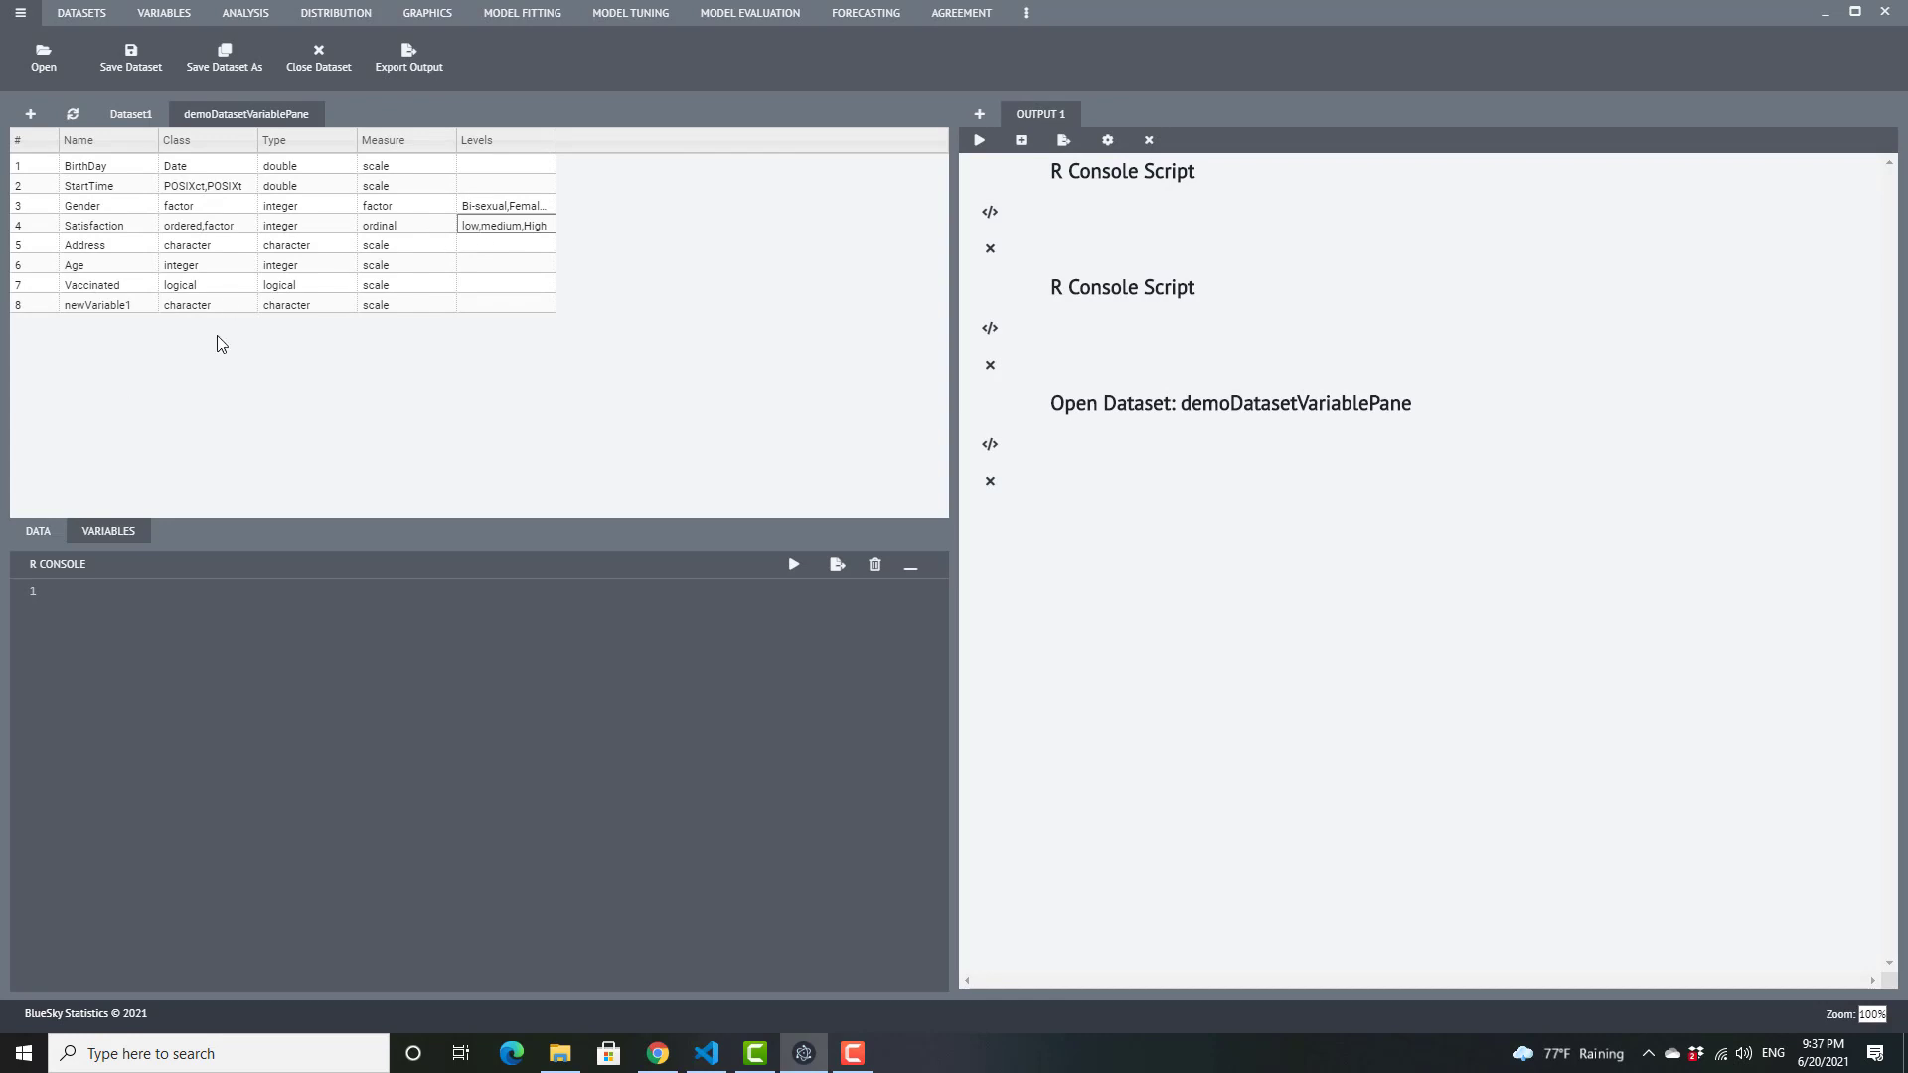
pyautogui.click(533, 205)
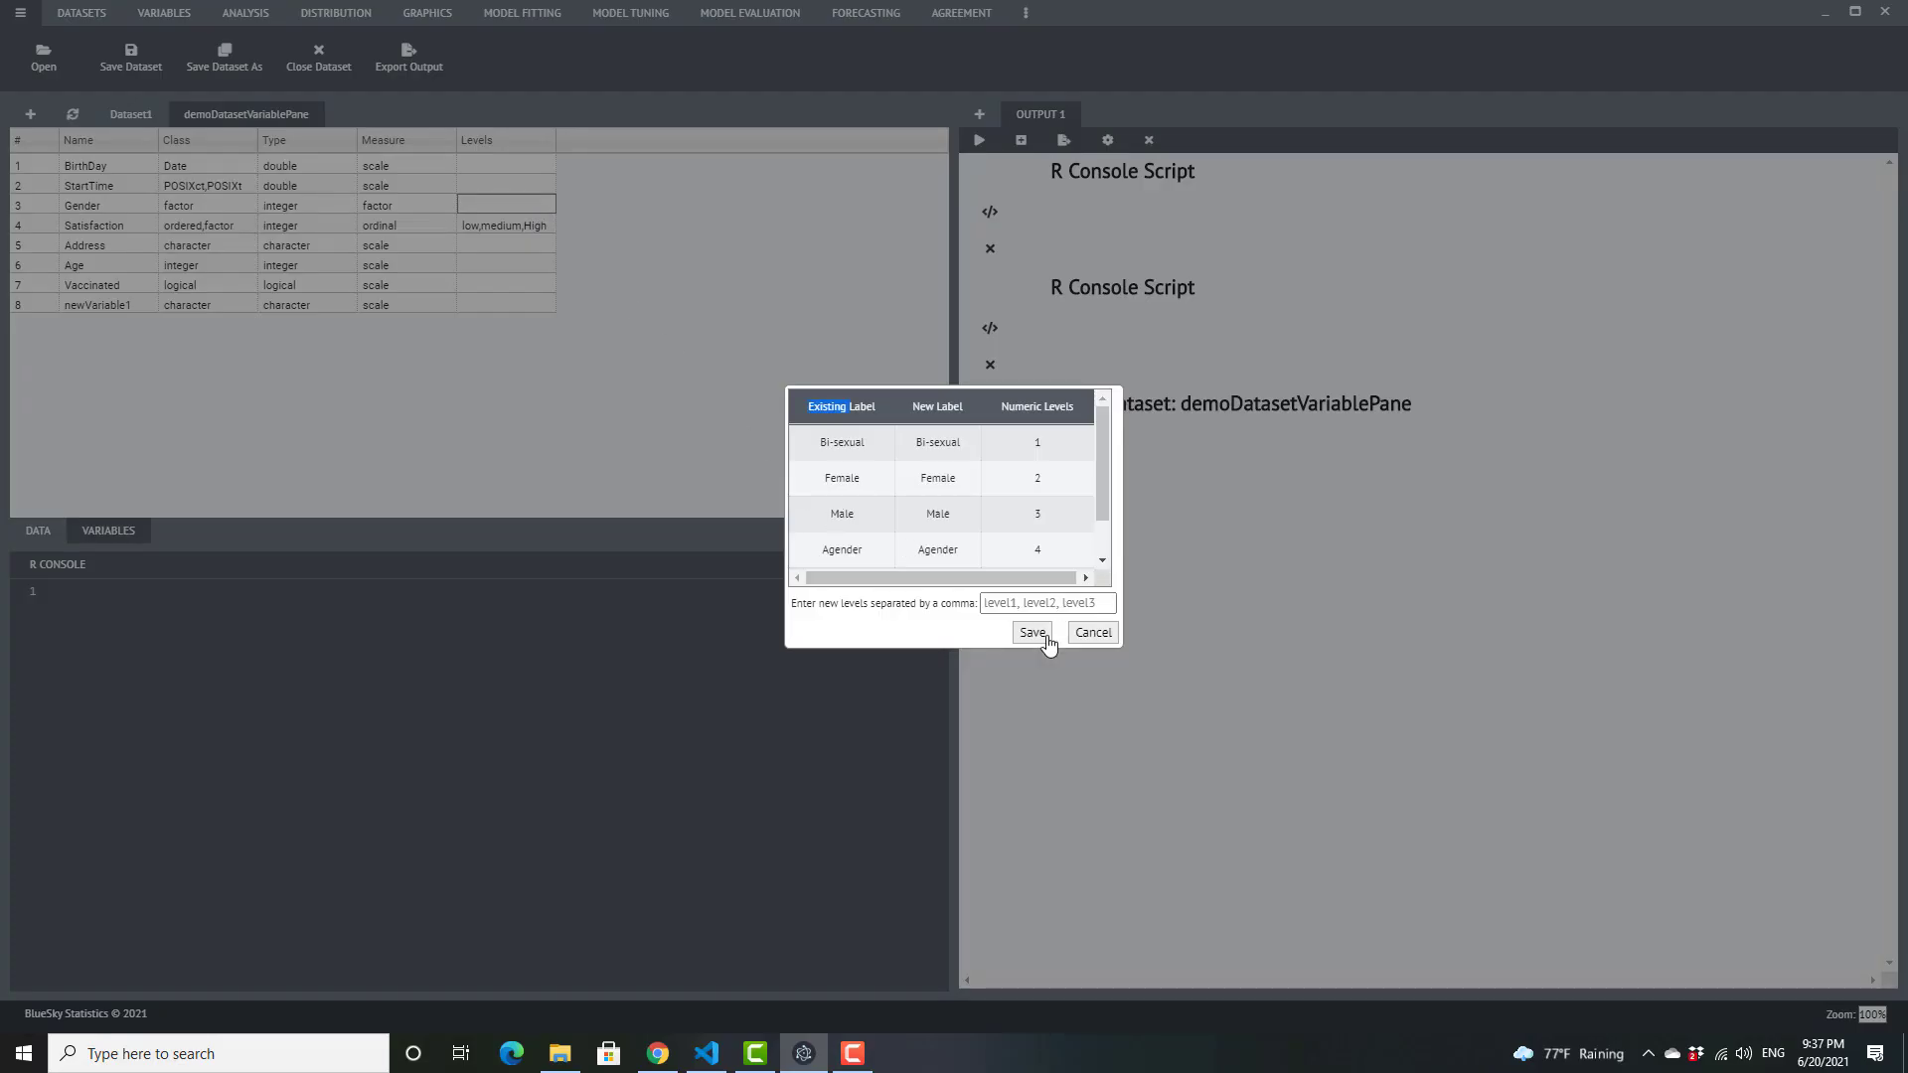
pyautogui.click(1092, 632)
# Set the Gender value in row 3 of the data to Agender.
pyautogui.click(38, 530)
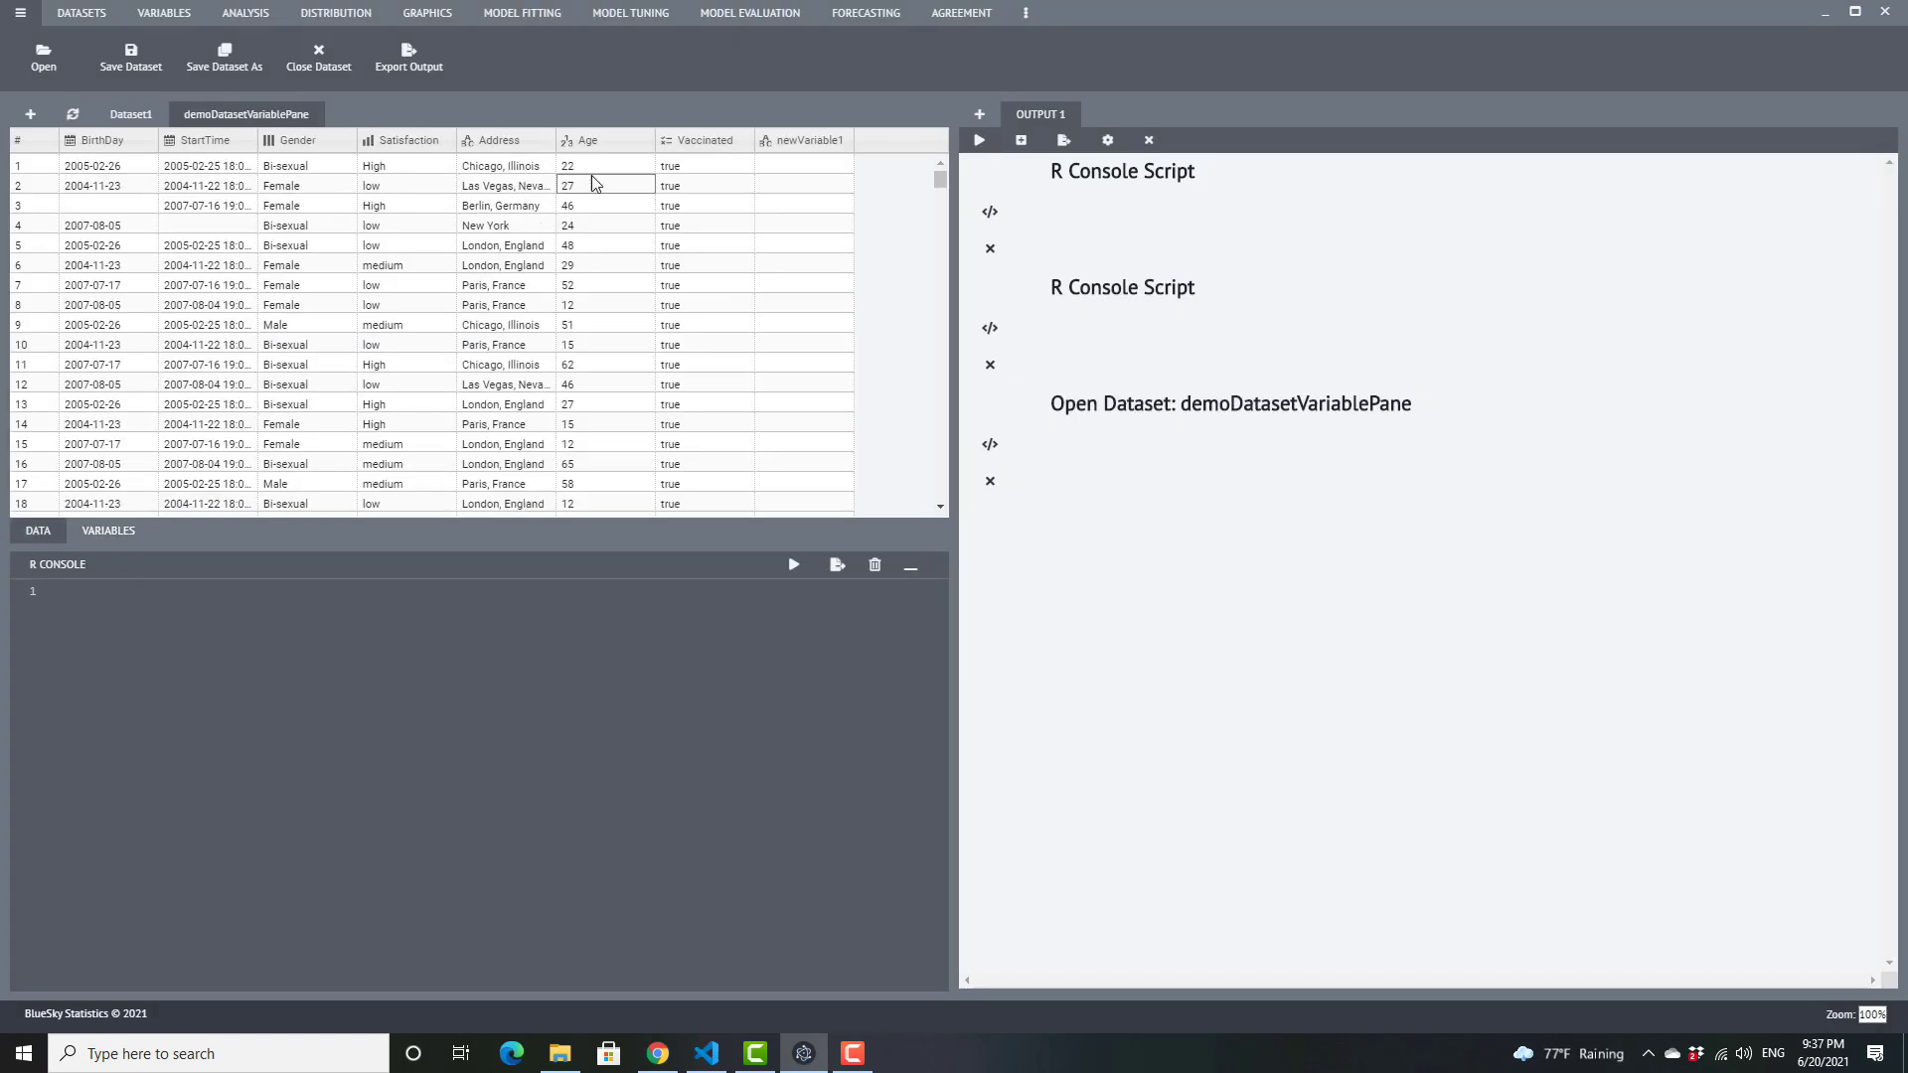
pyautogui.doubleClick(333, 206)
pyautogui.click(347, 204)
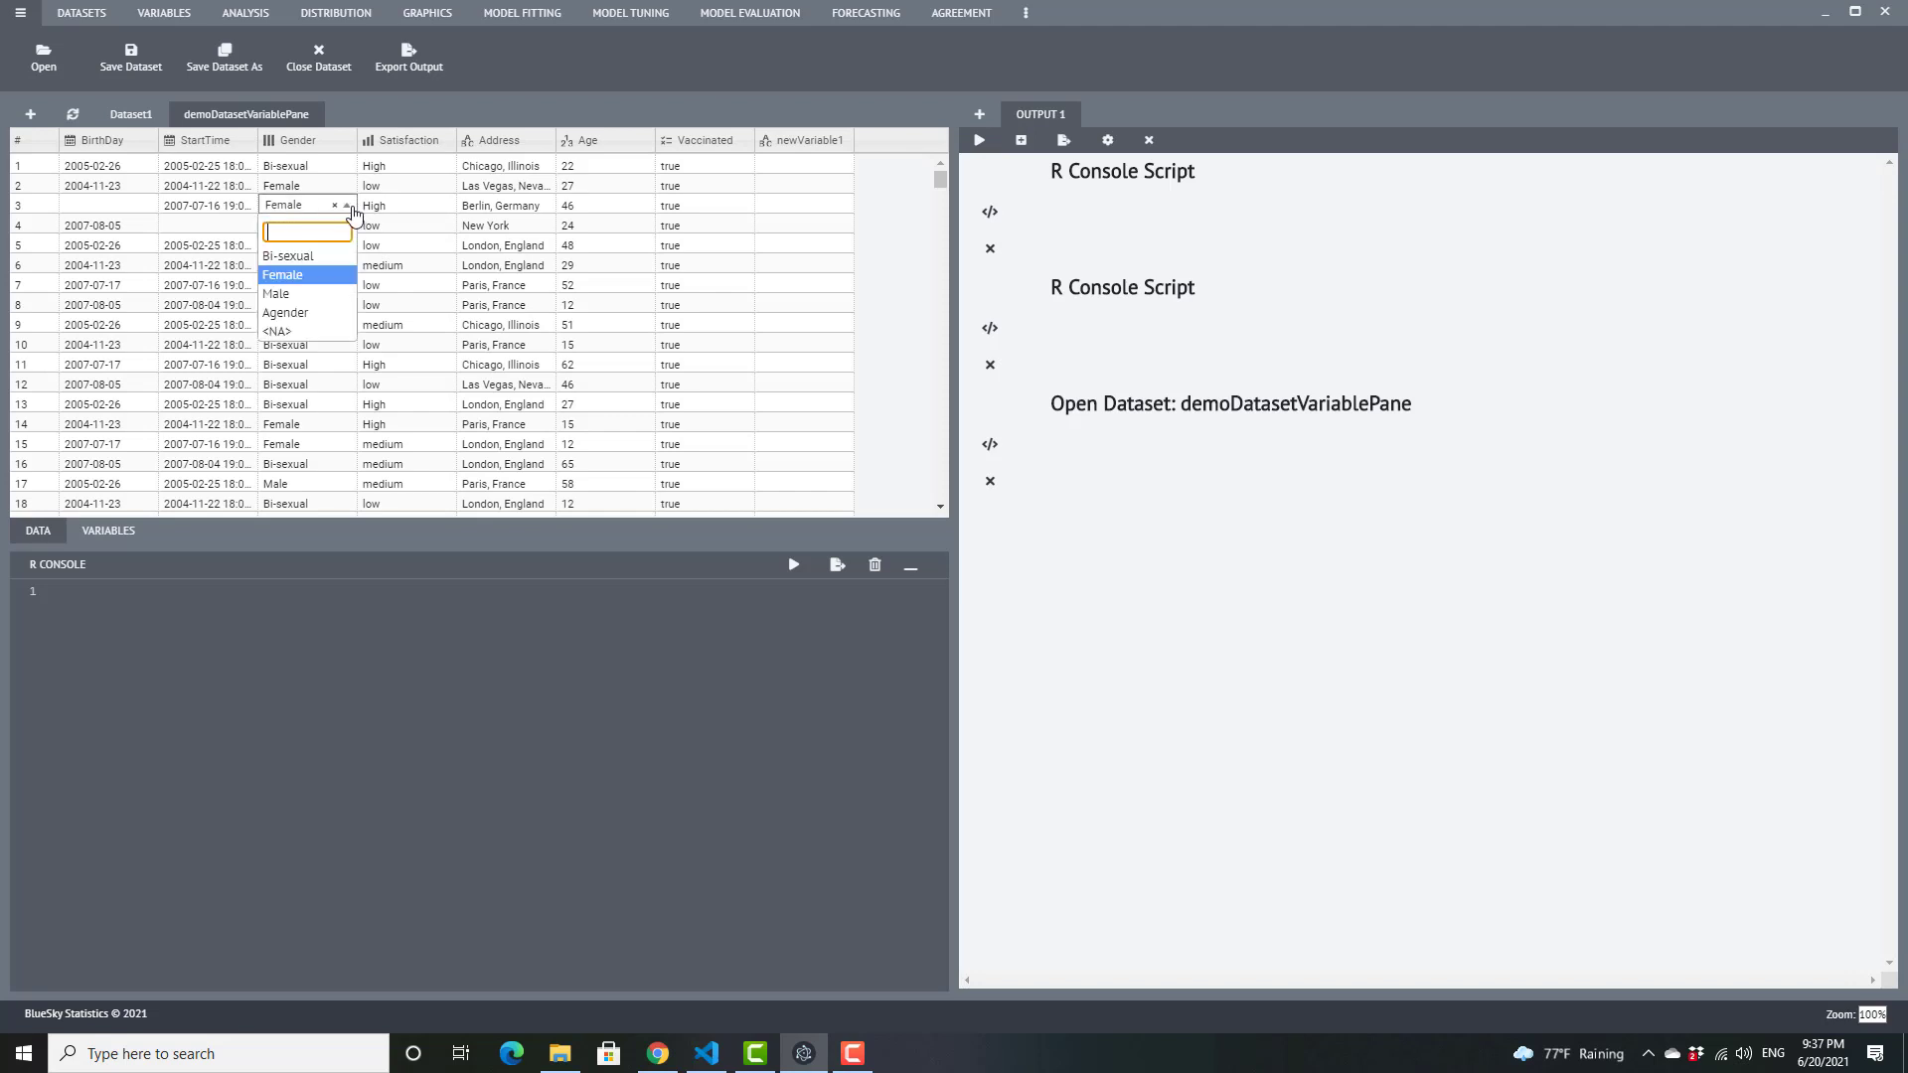
pyautogui.click(293, 319)
pyautogui.doubleClick(304, 265)
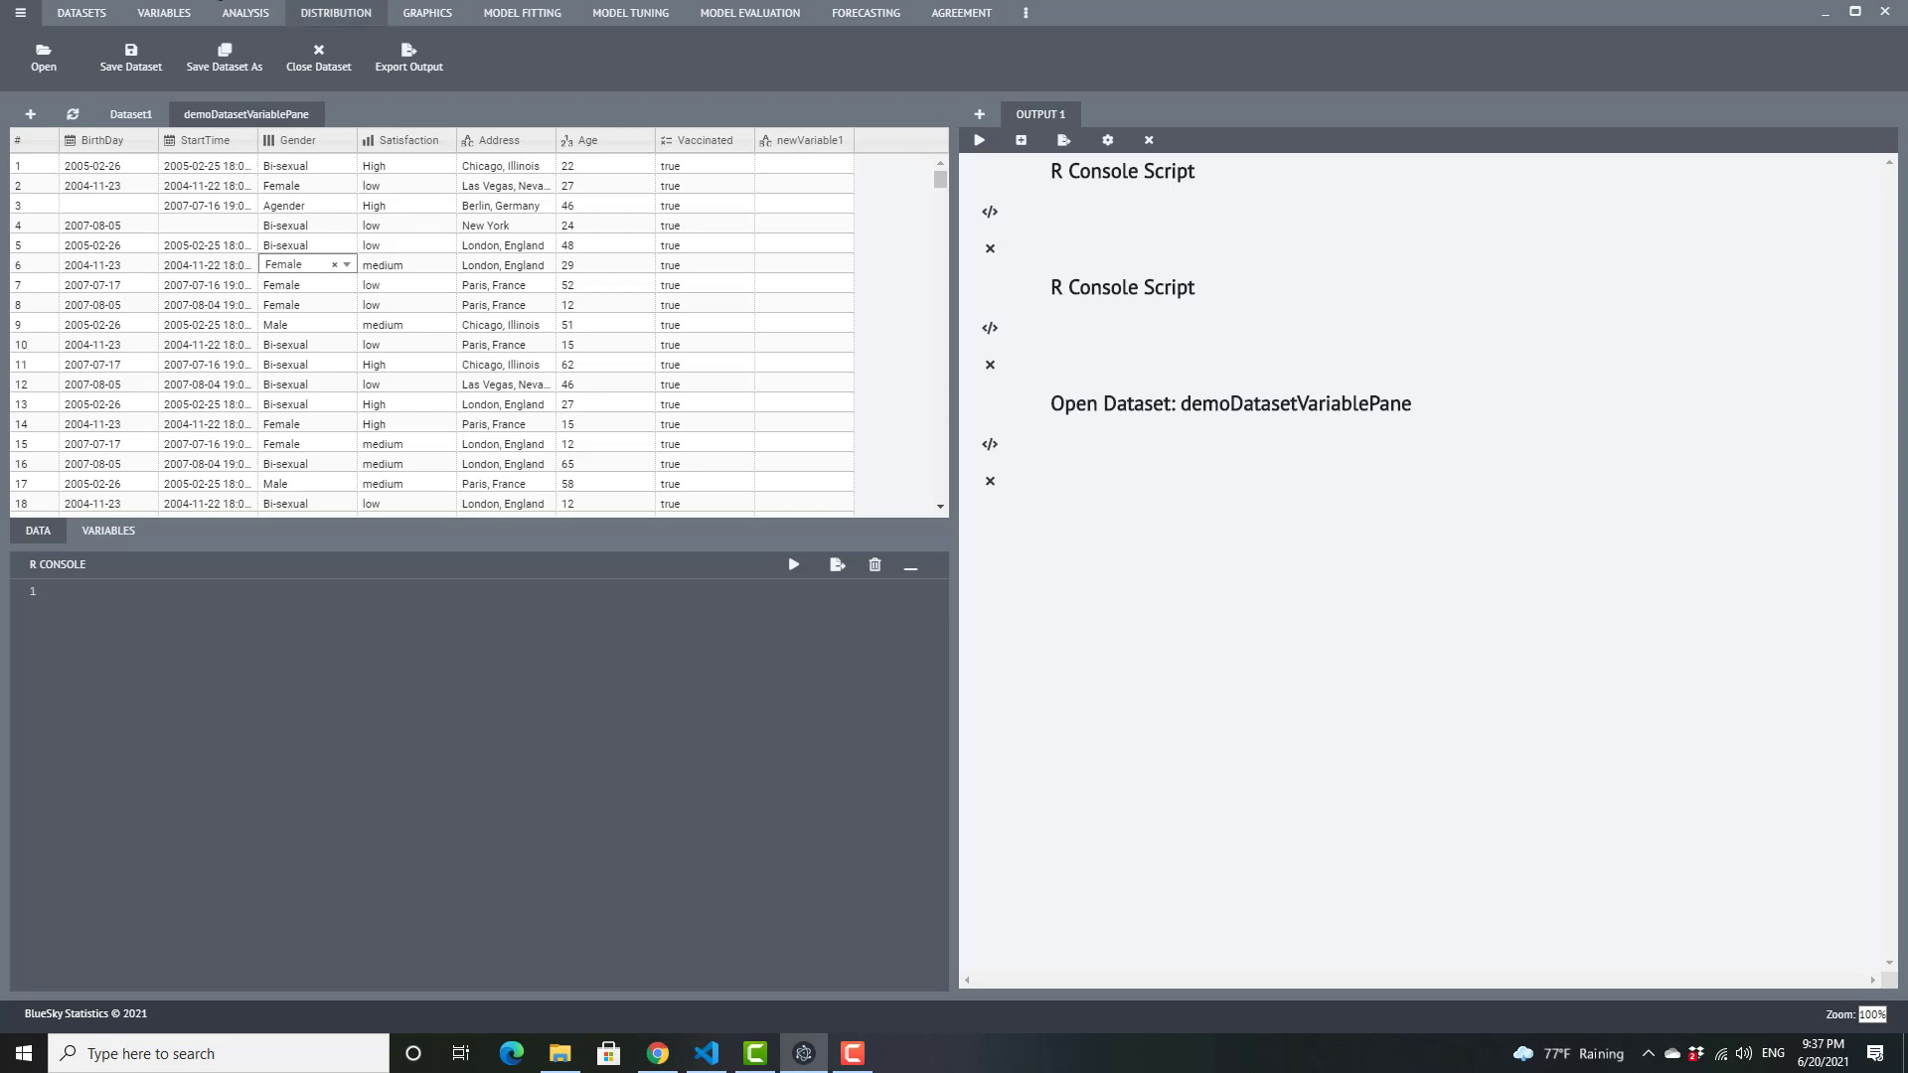
# Open the Titanic.csv dataset from the Sample CSV Datasets folder.
pyautogui.click(44, 58)
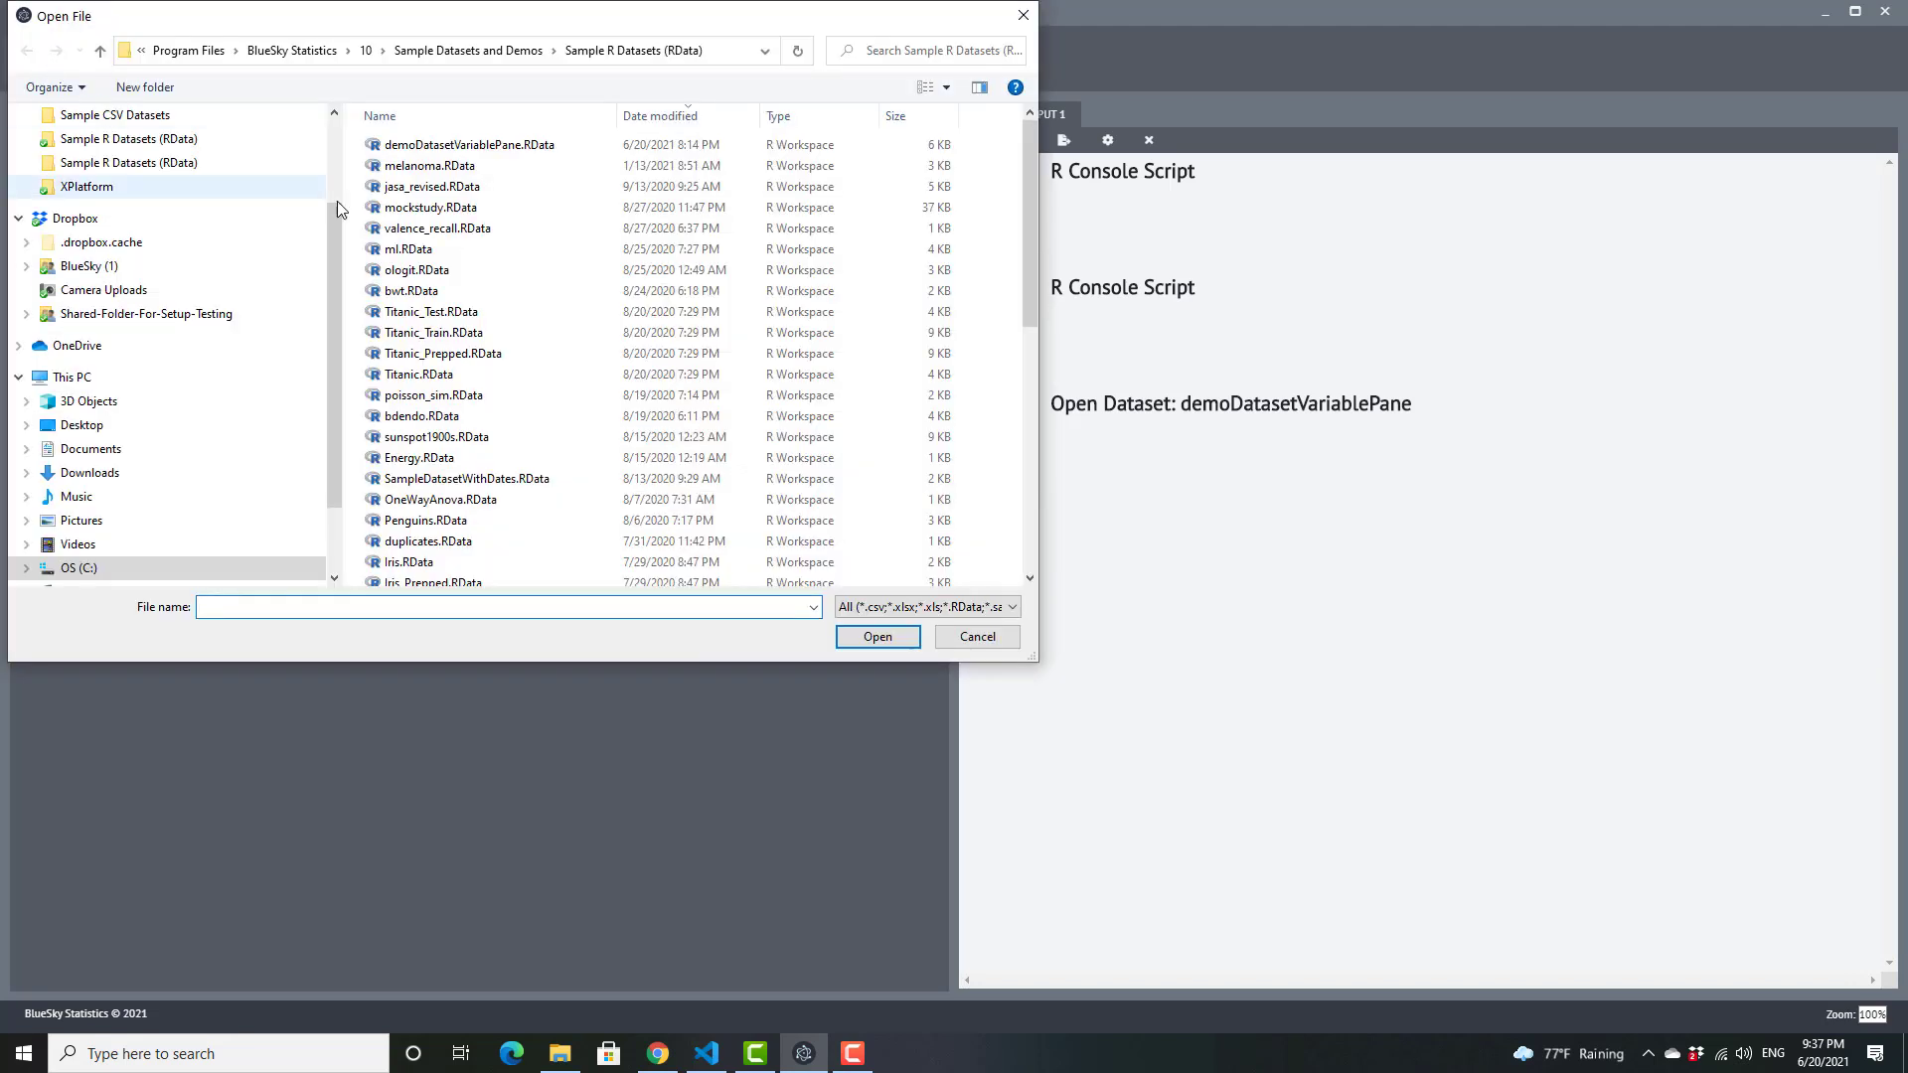
pyautogui.click(468, 50)
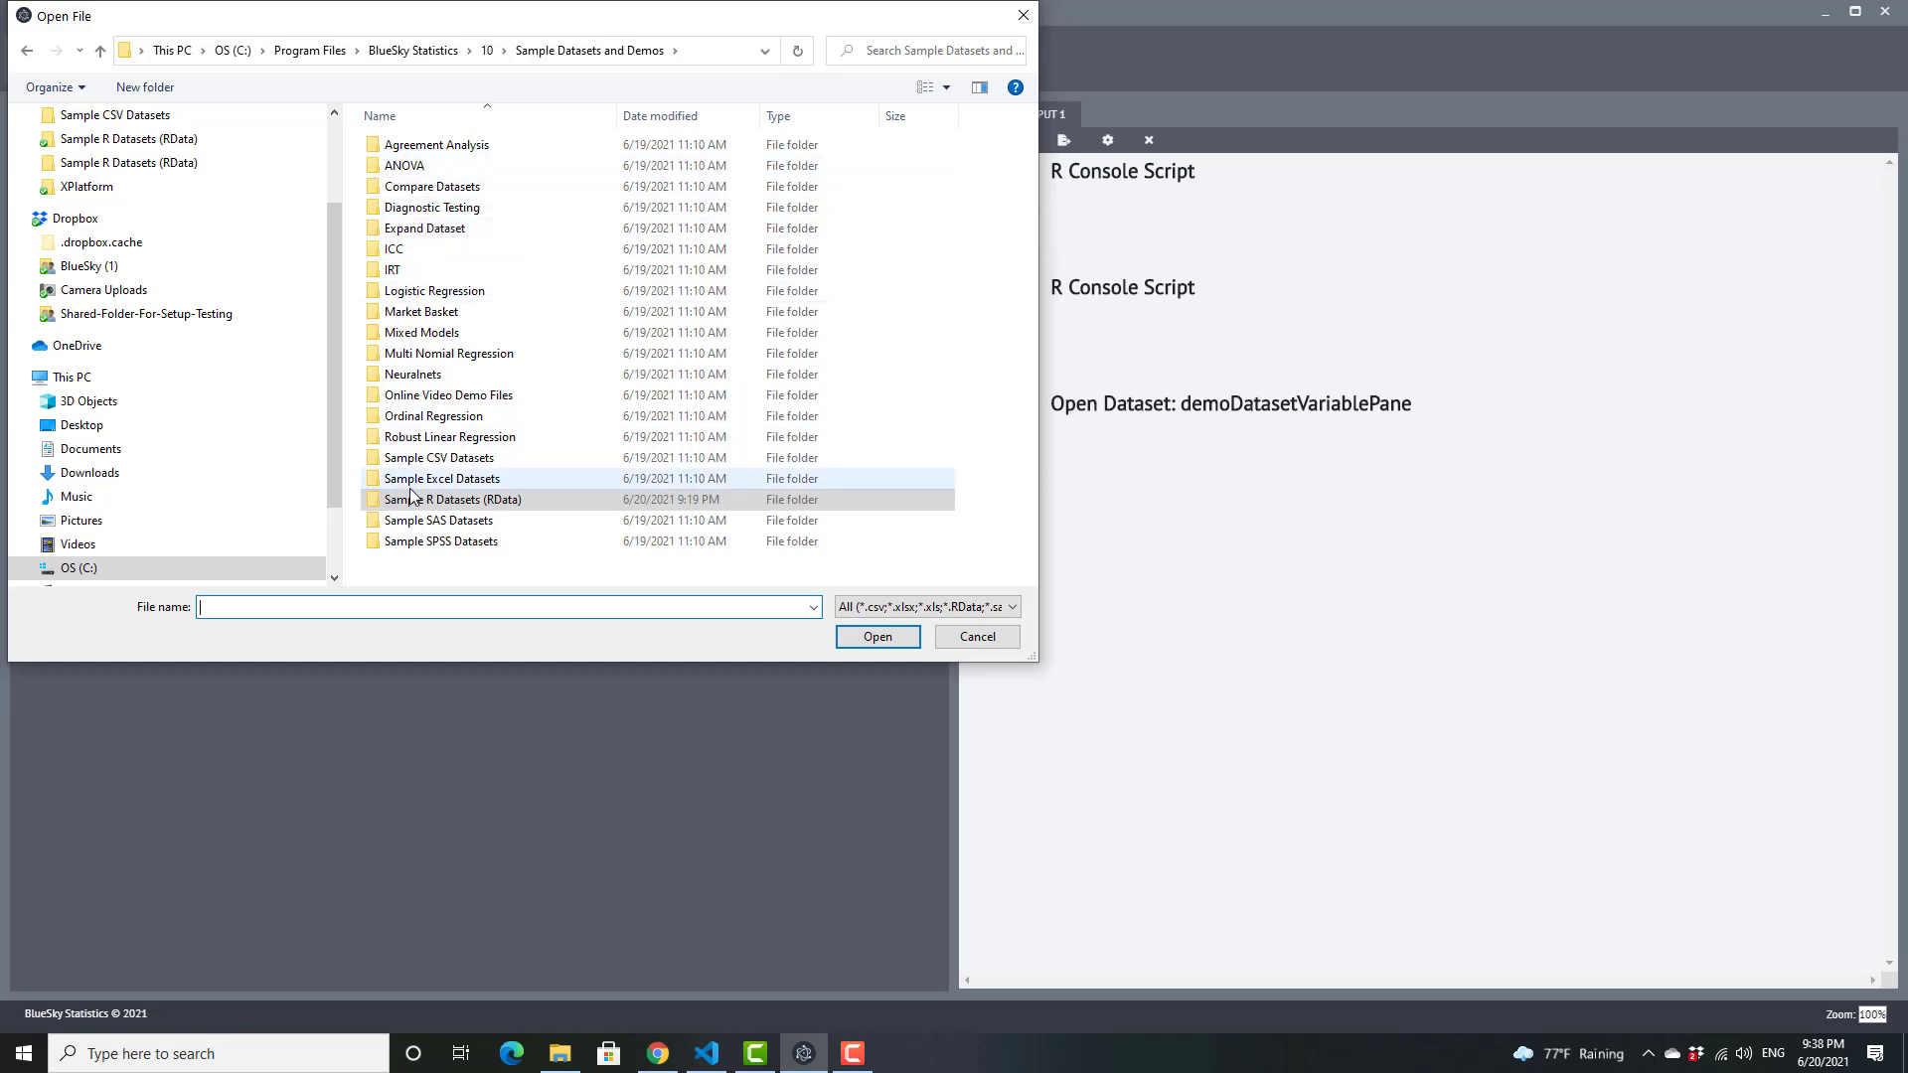
pyautogui.doubleClick(427, 459)
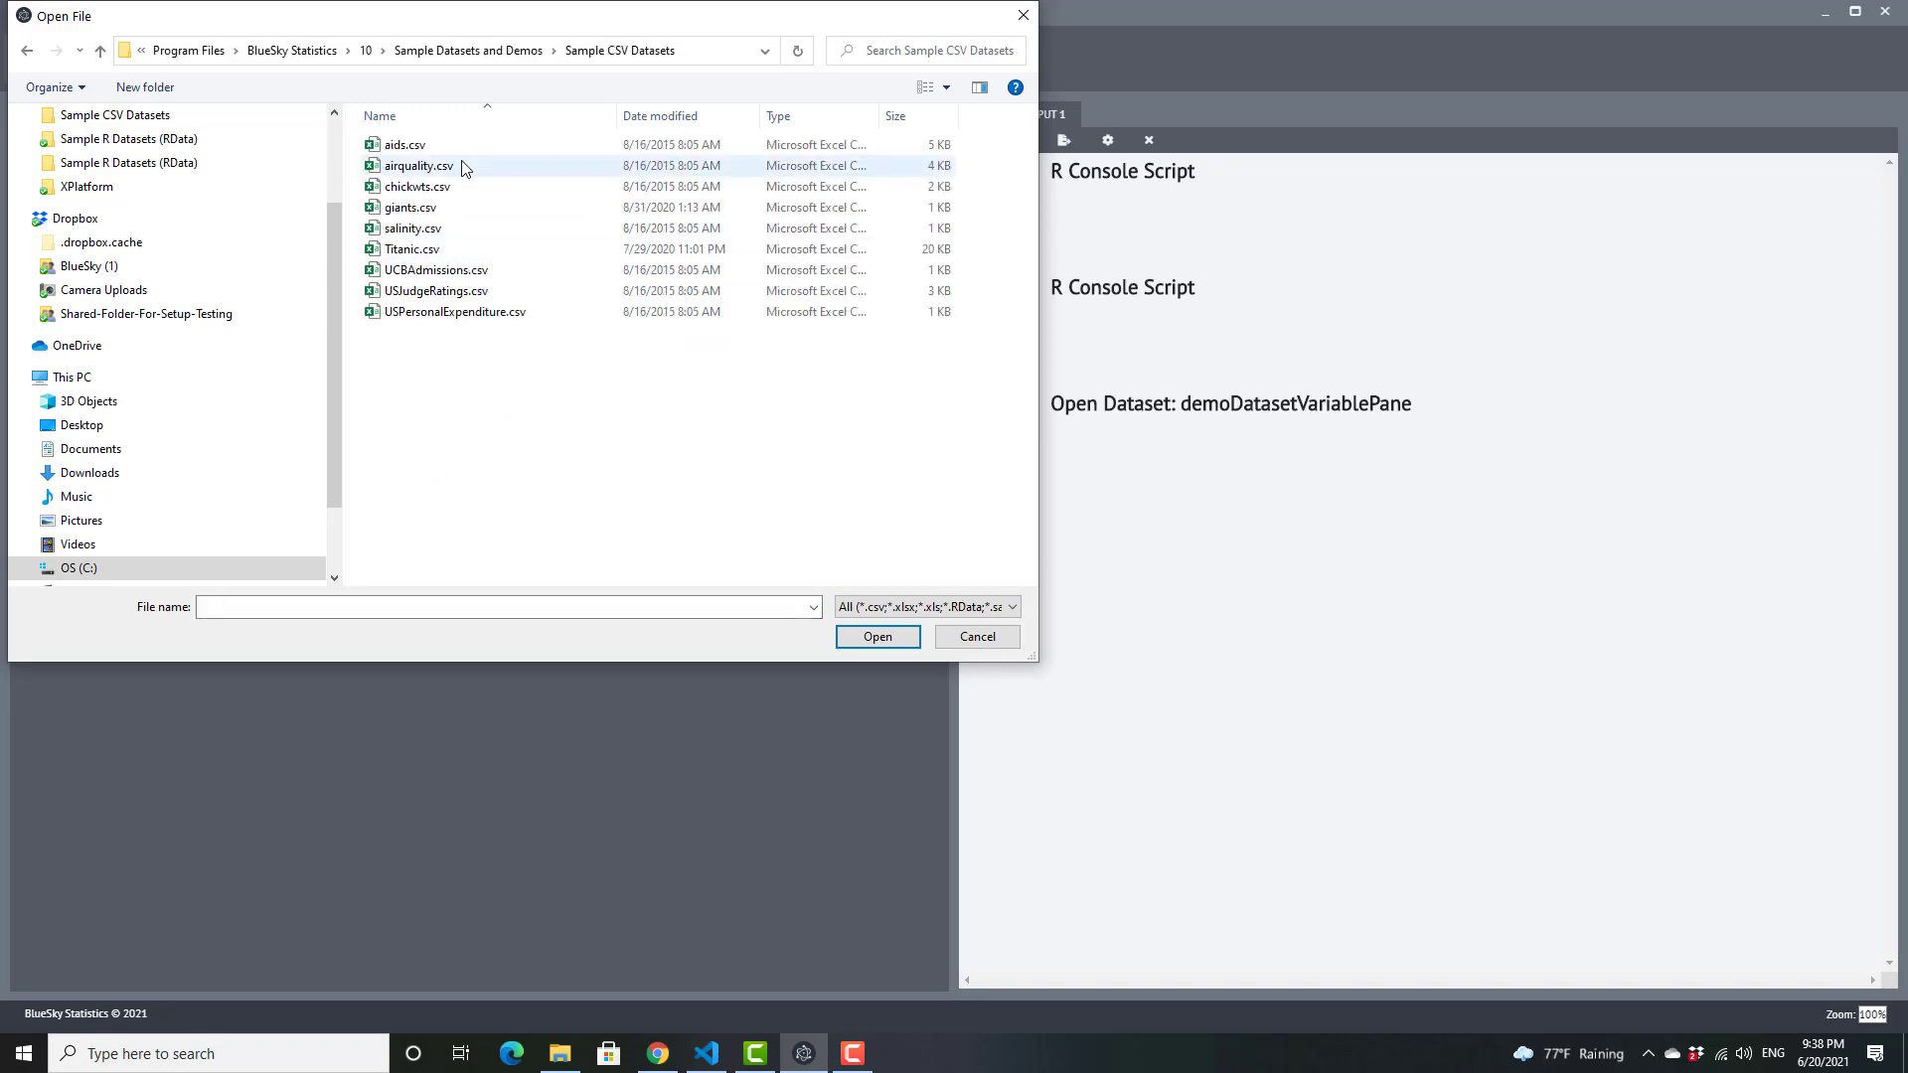
pyautogui.doubleClick(422, 253)
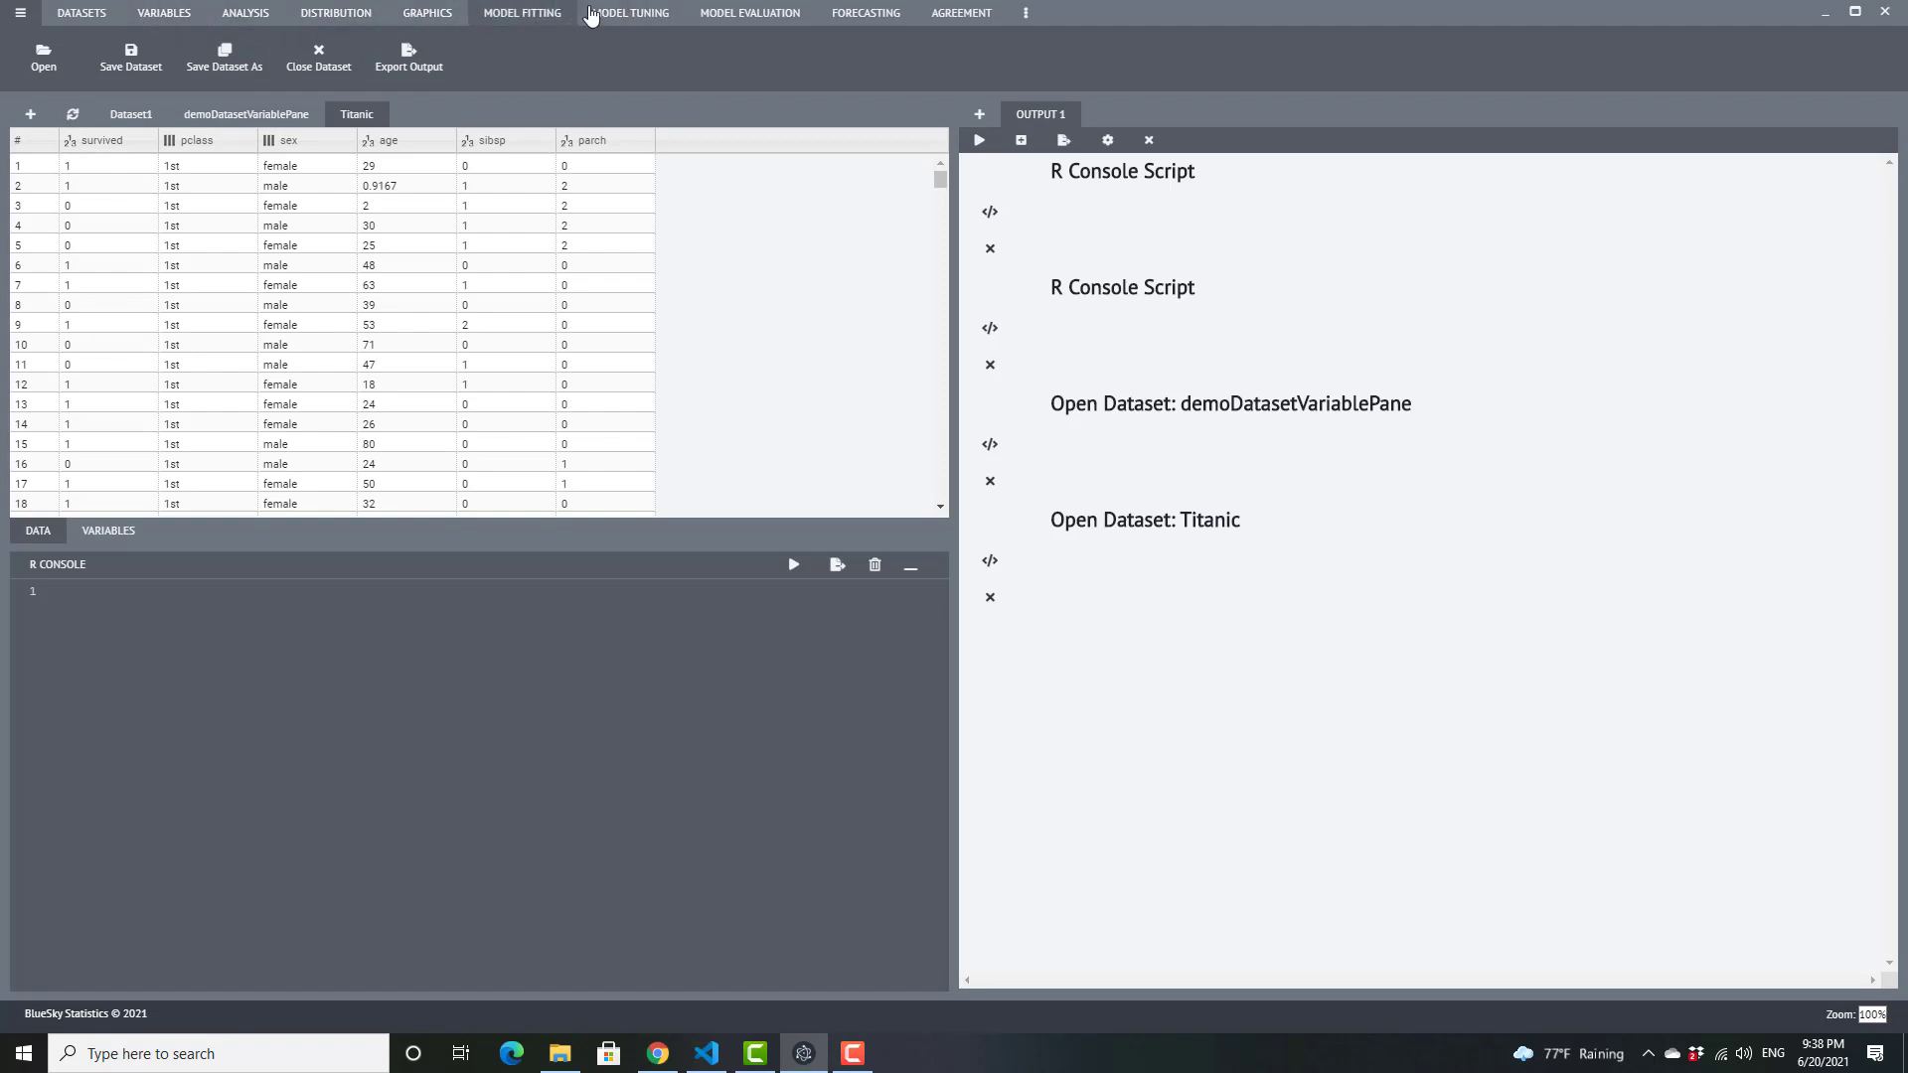
# Run Summary Statistics on the survived variable of the Titanic dataset.
pyautogui.click(247, 20)
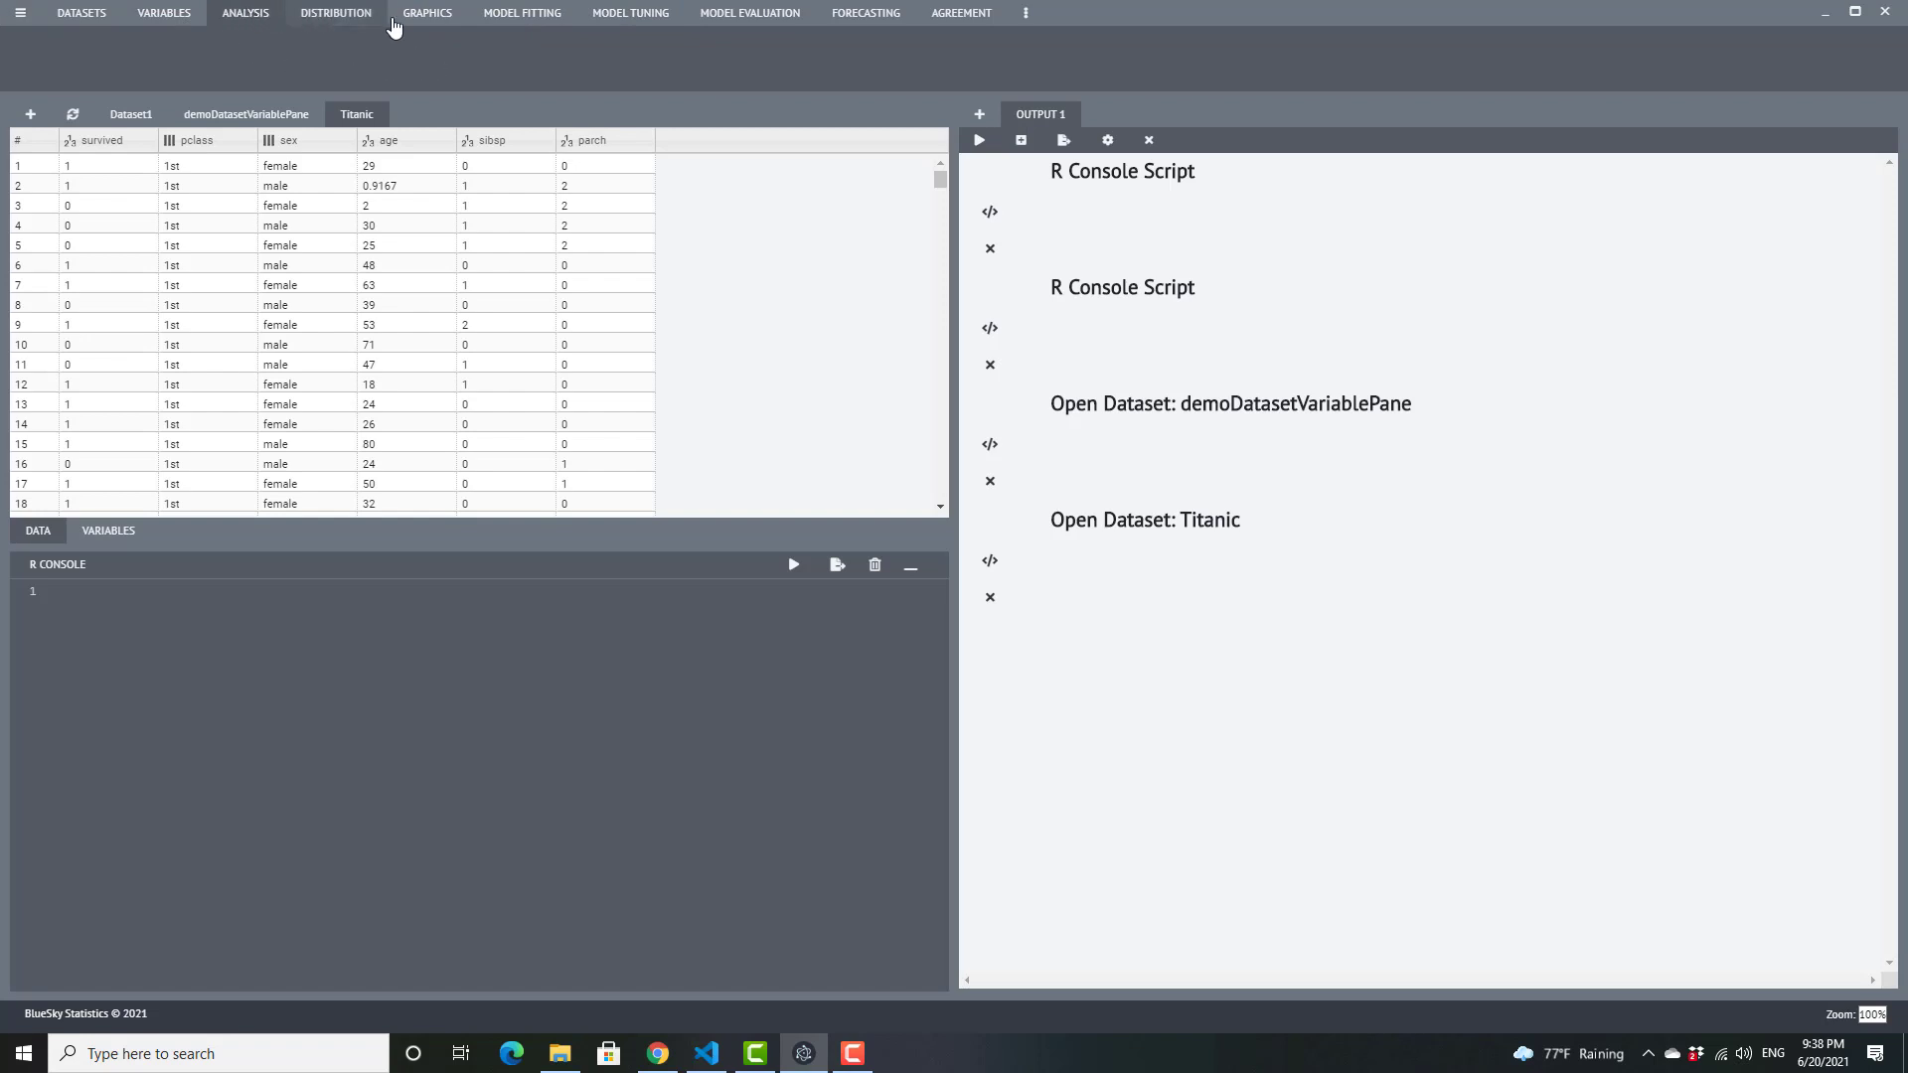
pyautogui.click(822, 62)
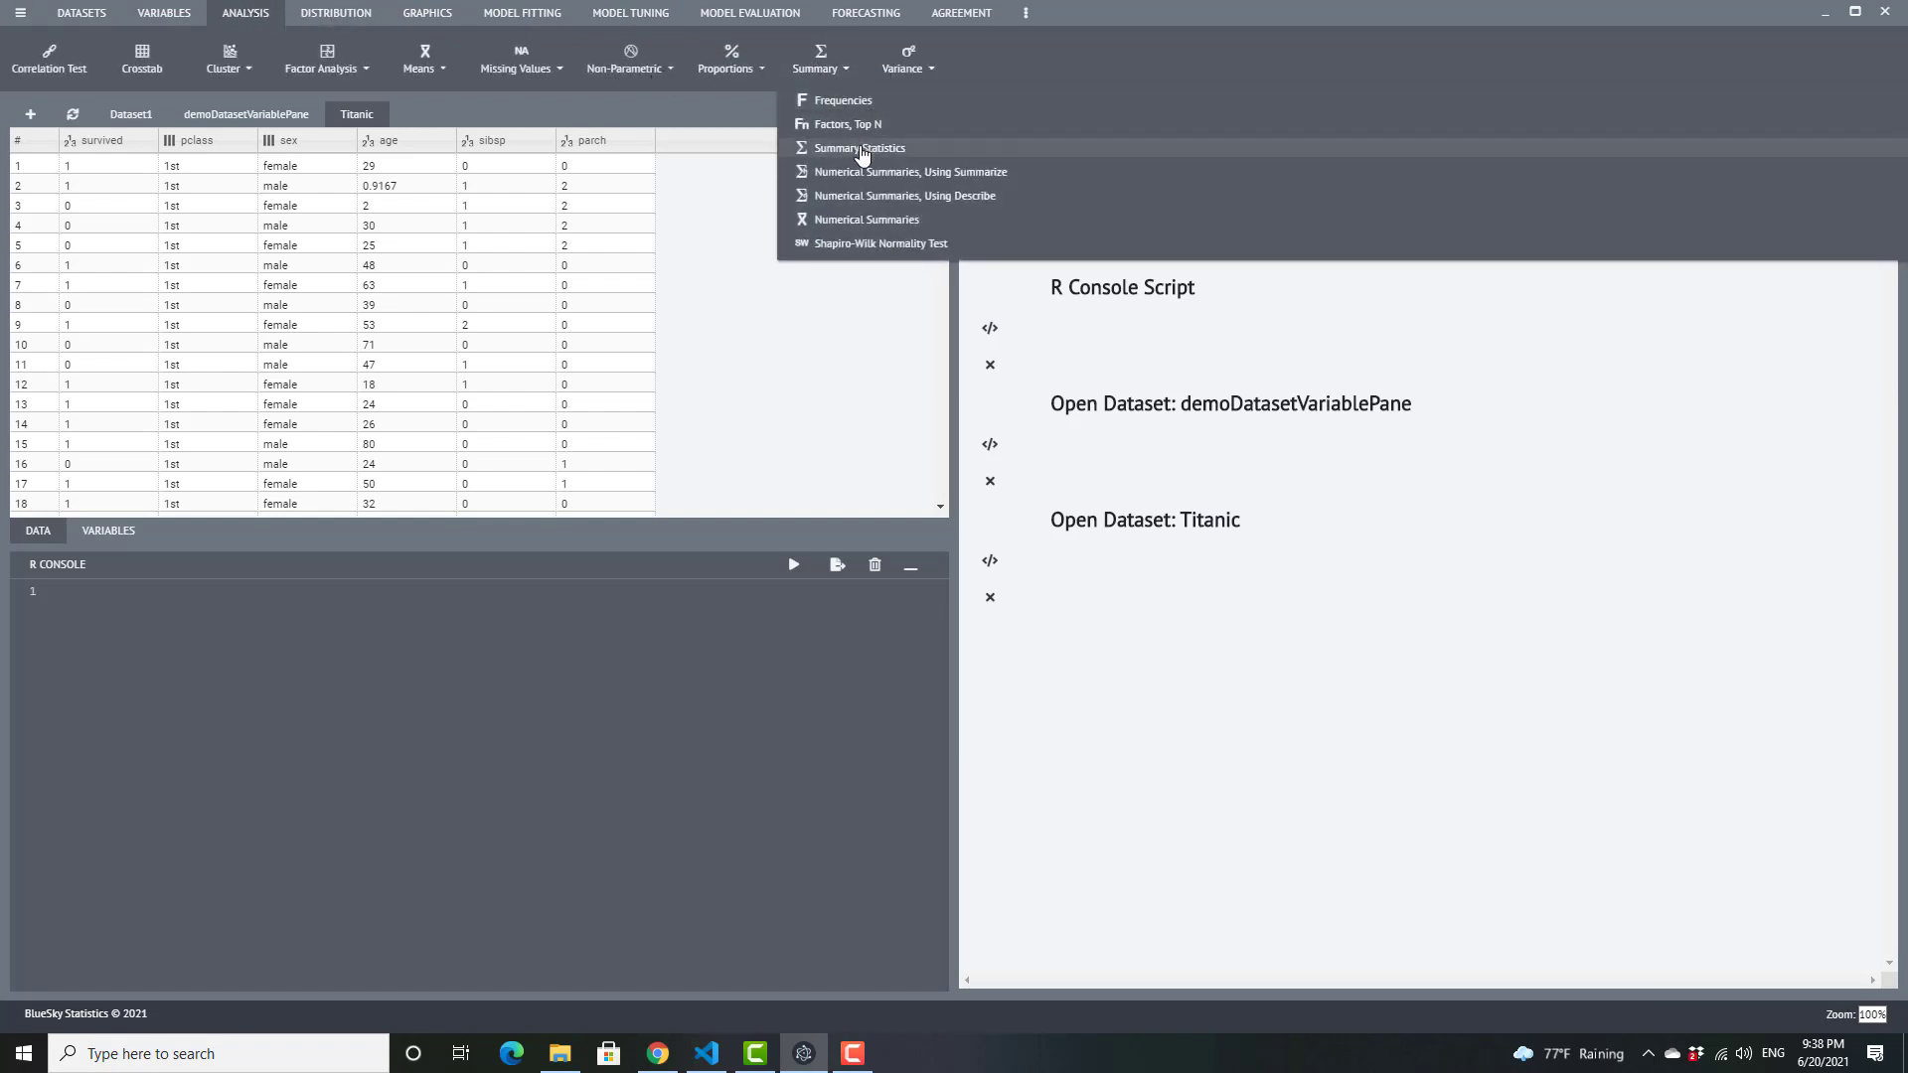
pyautogui.click(861, 150)
pyautogui.click(91, 214)
pyautogui.click(338, 218)
pyautogui.click(765, 142)
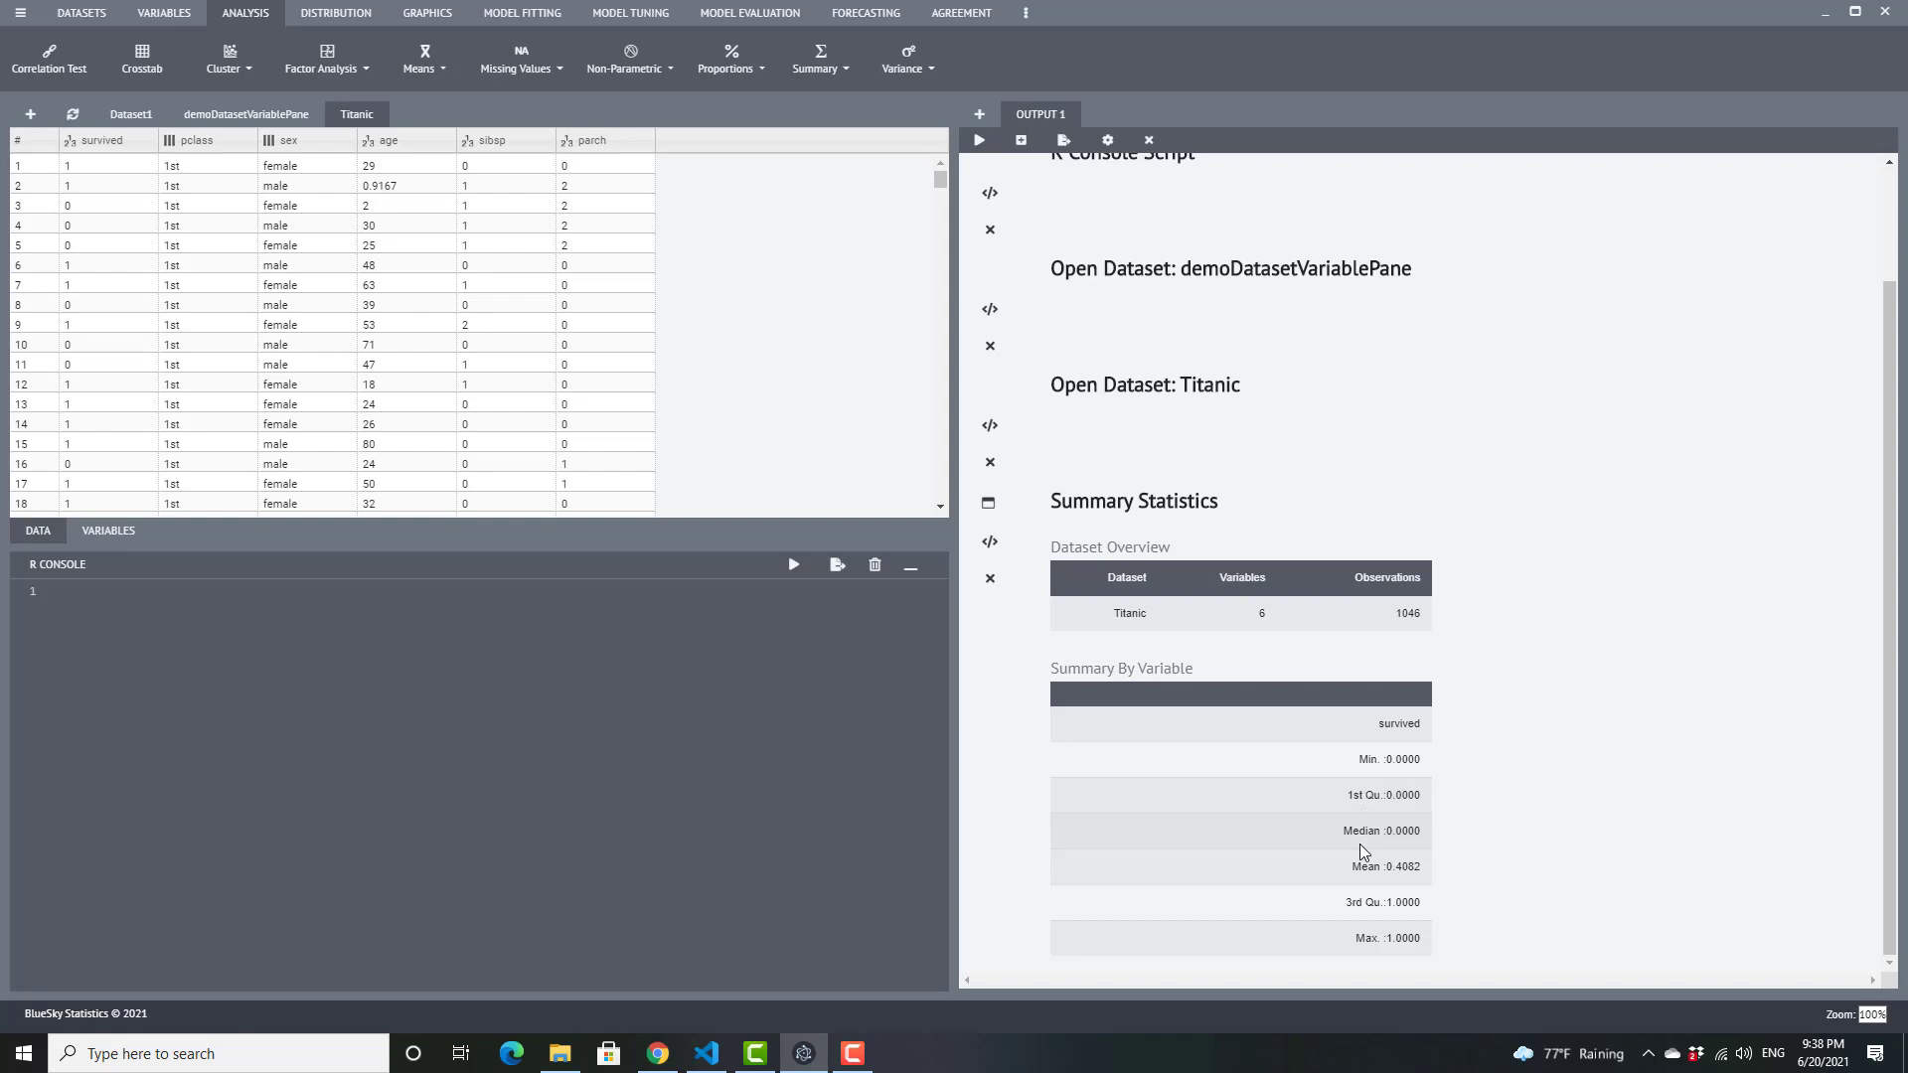
# Convert the Titanic survived variable to a factor and return to the data view.
pyautogui.click(101, 533)
pyautogui.rightClick(33, 169)
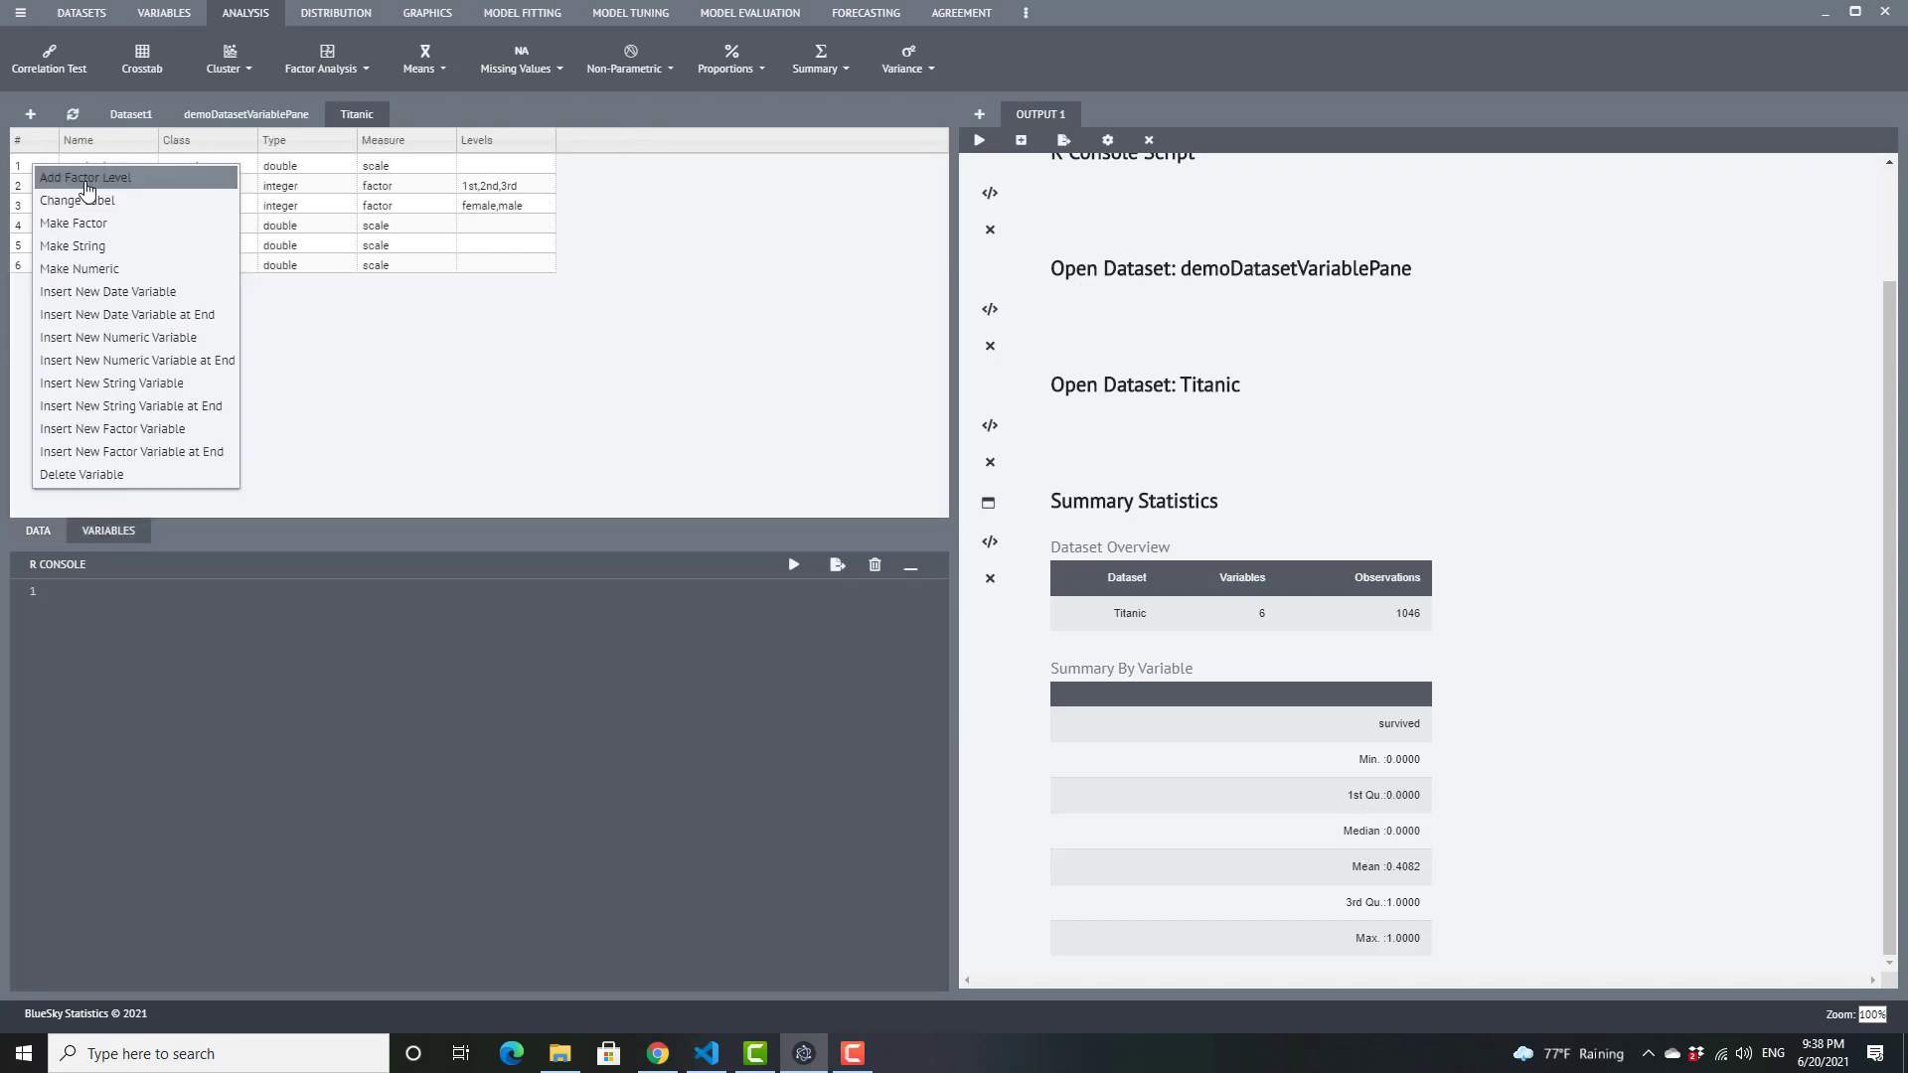
pyautogui.click(74, 223)
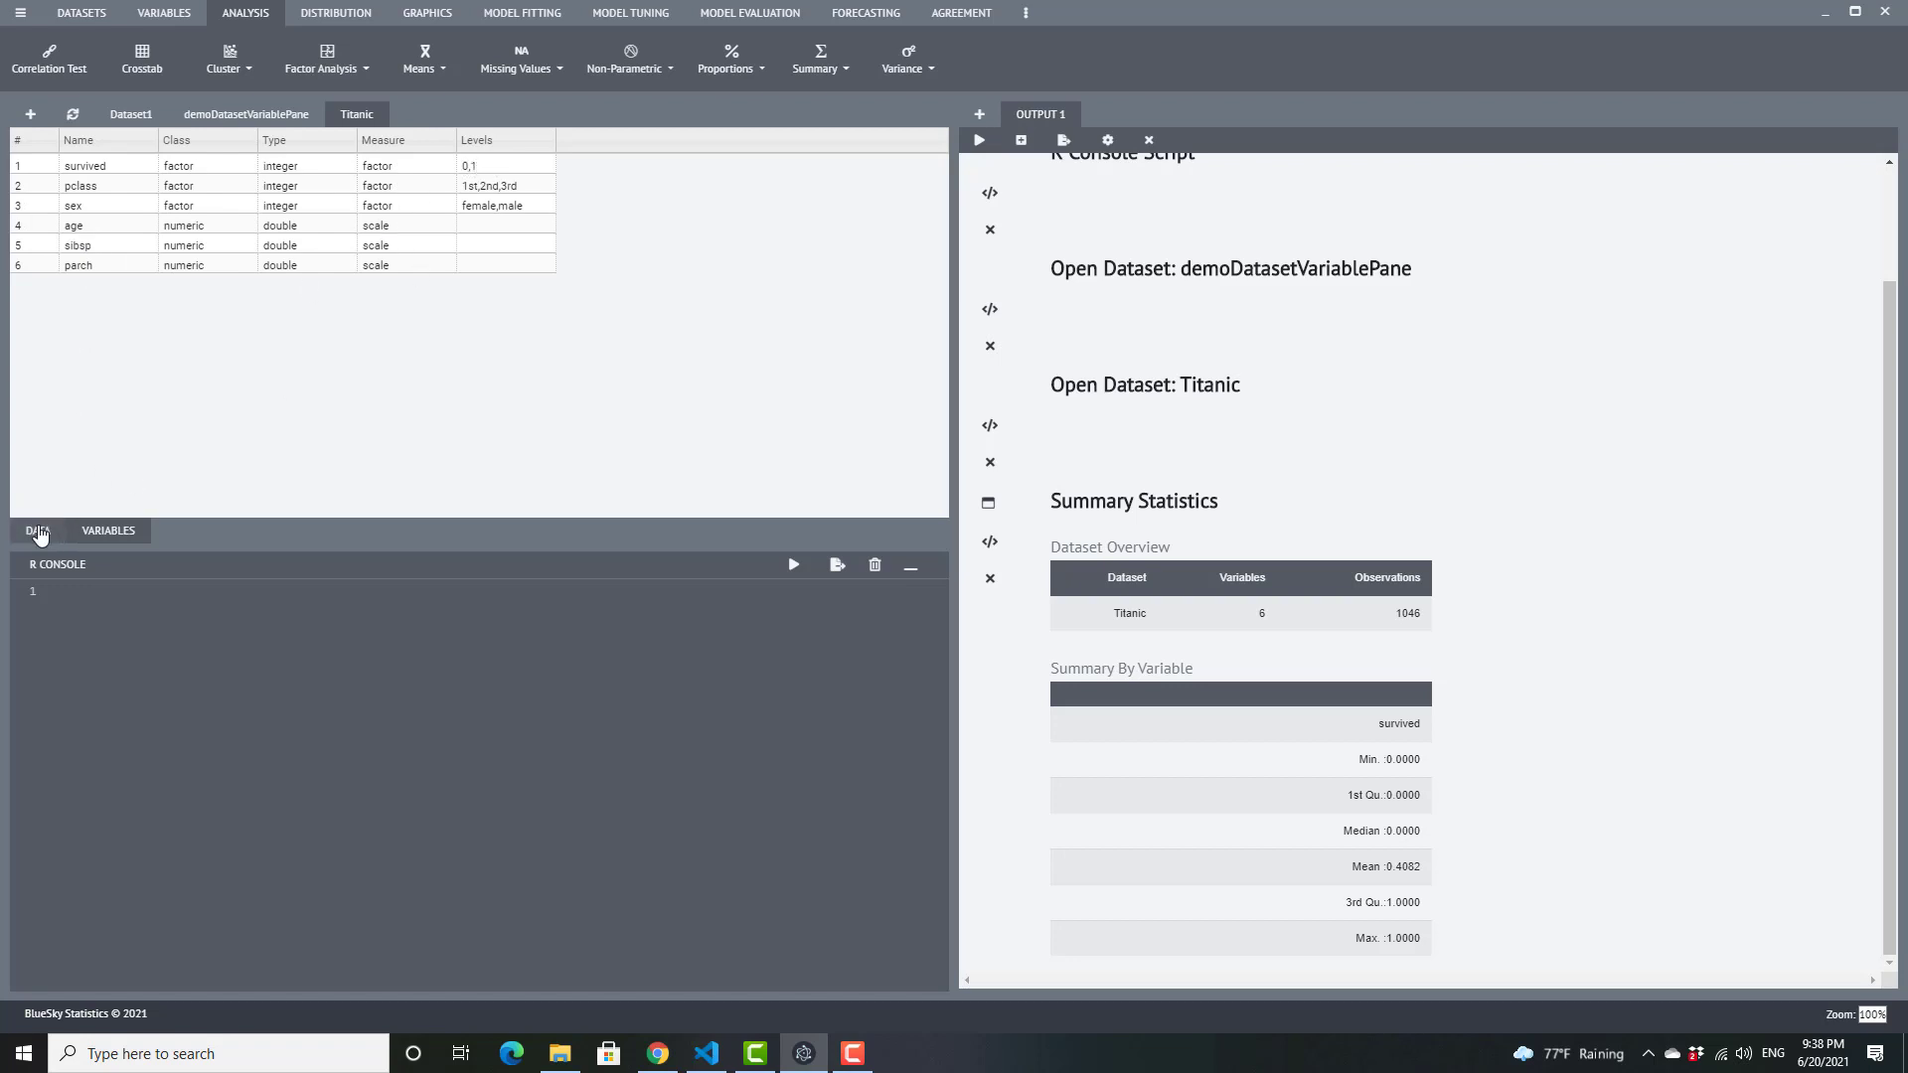
pyautogui.click(40, 532)
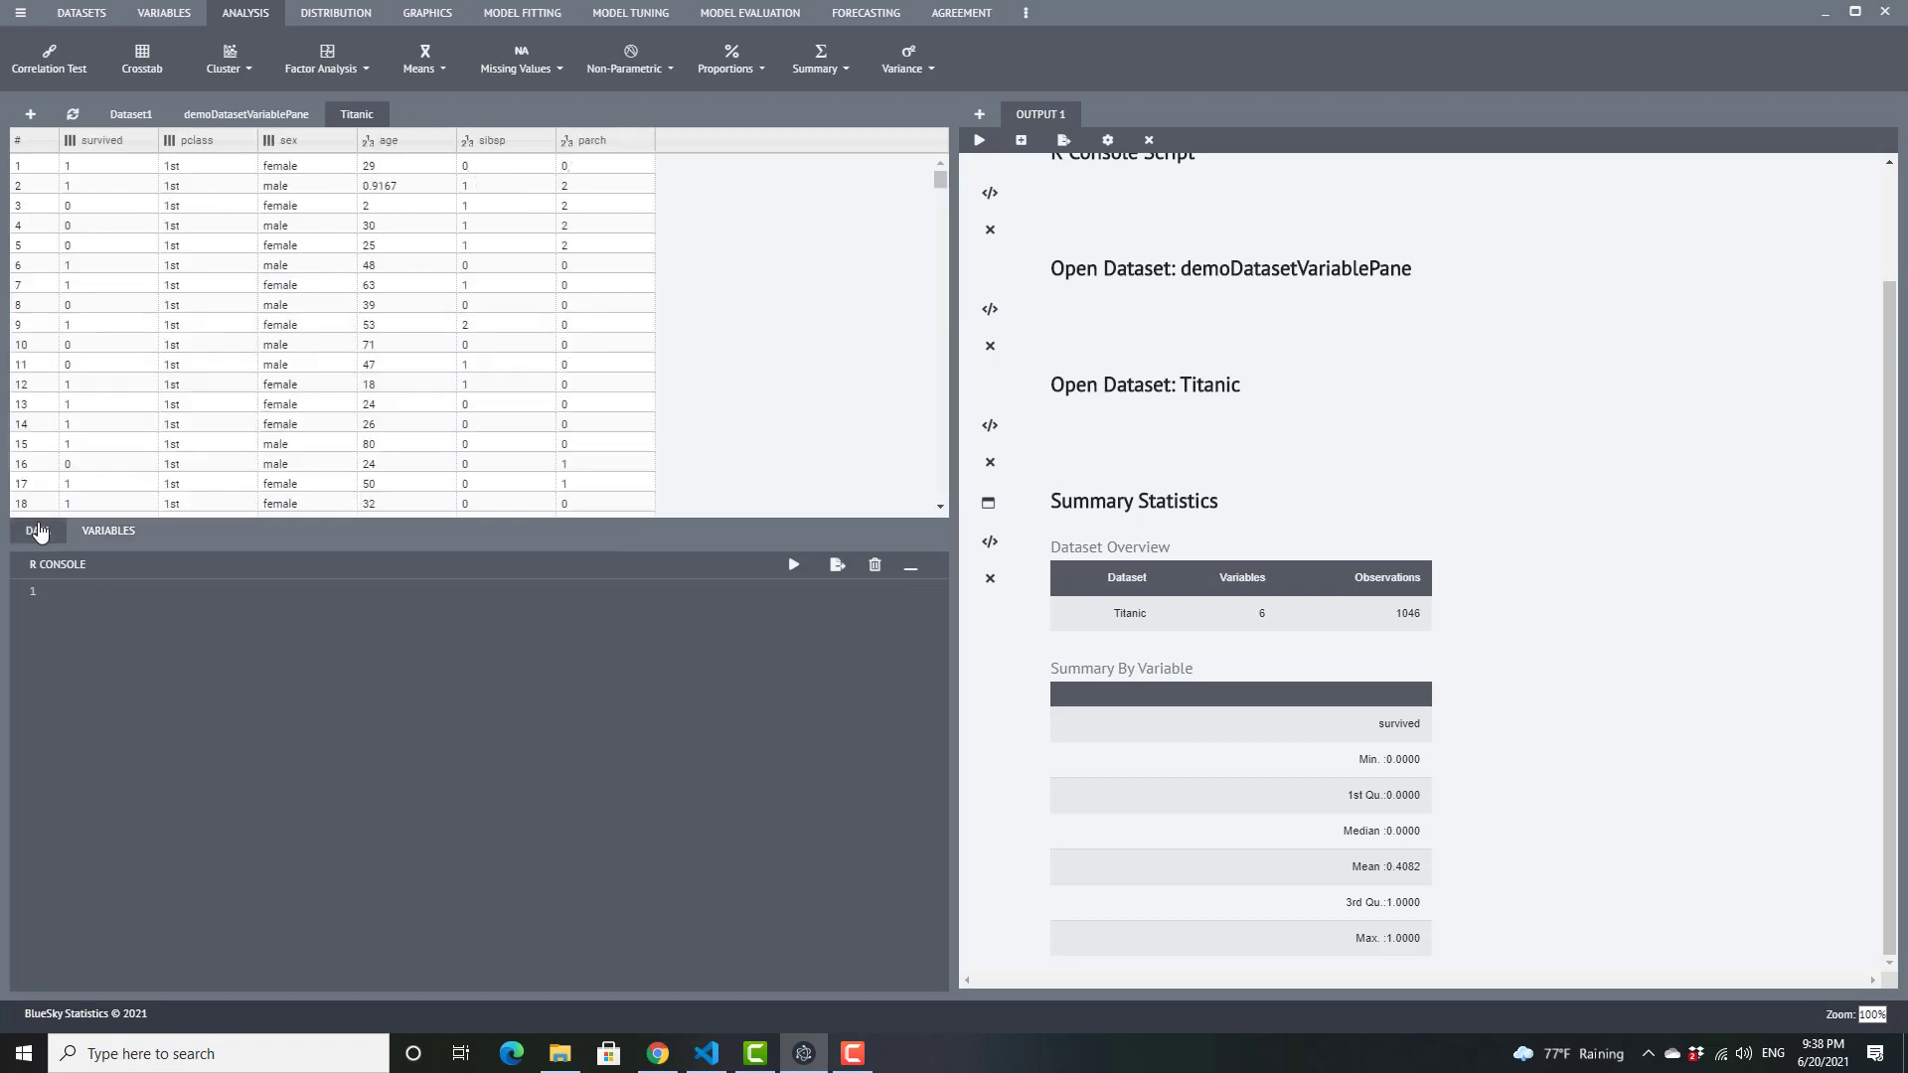
# Rerun the earlier Summary Statistics analysis on the Titanic survived variable.
pyautogui.click(988, 503)
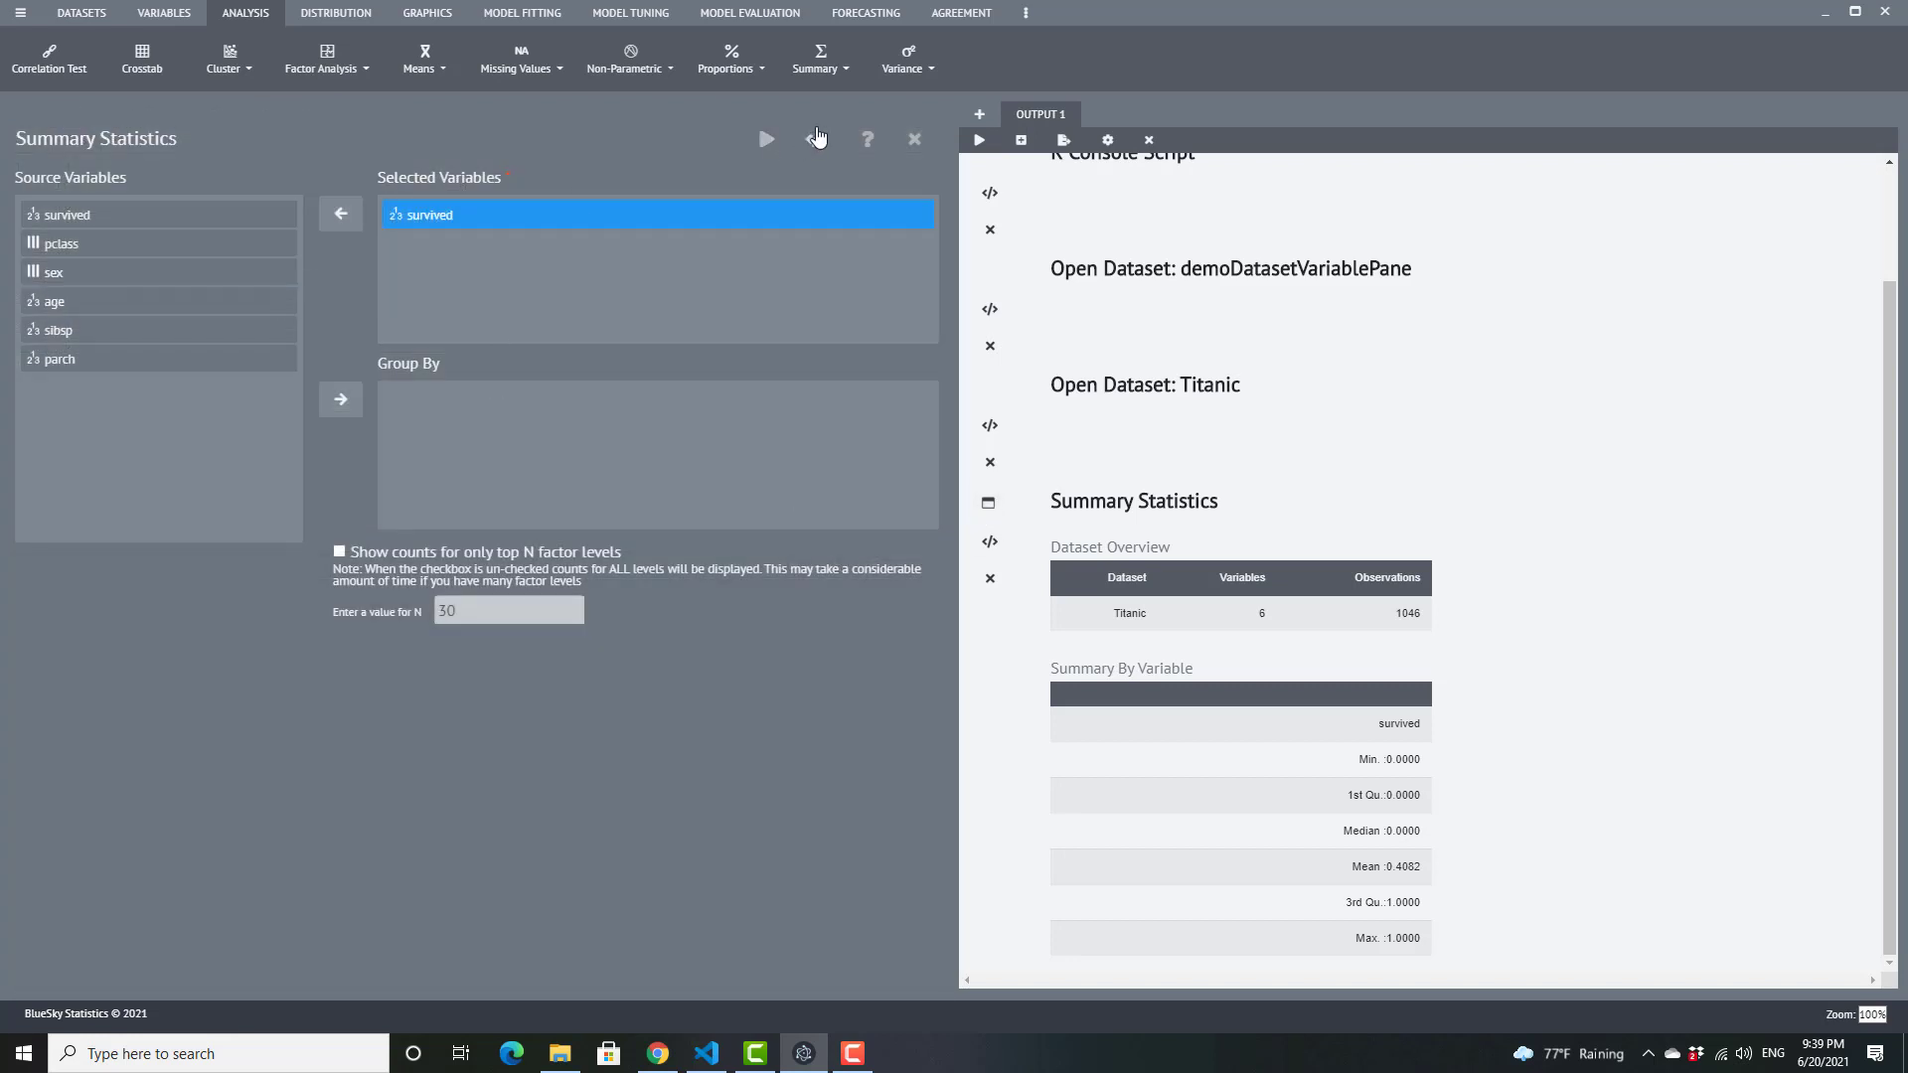
pyautogui.click(766, 139)
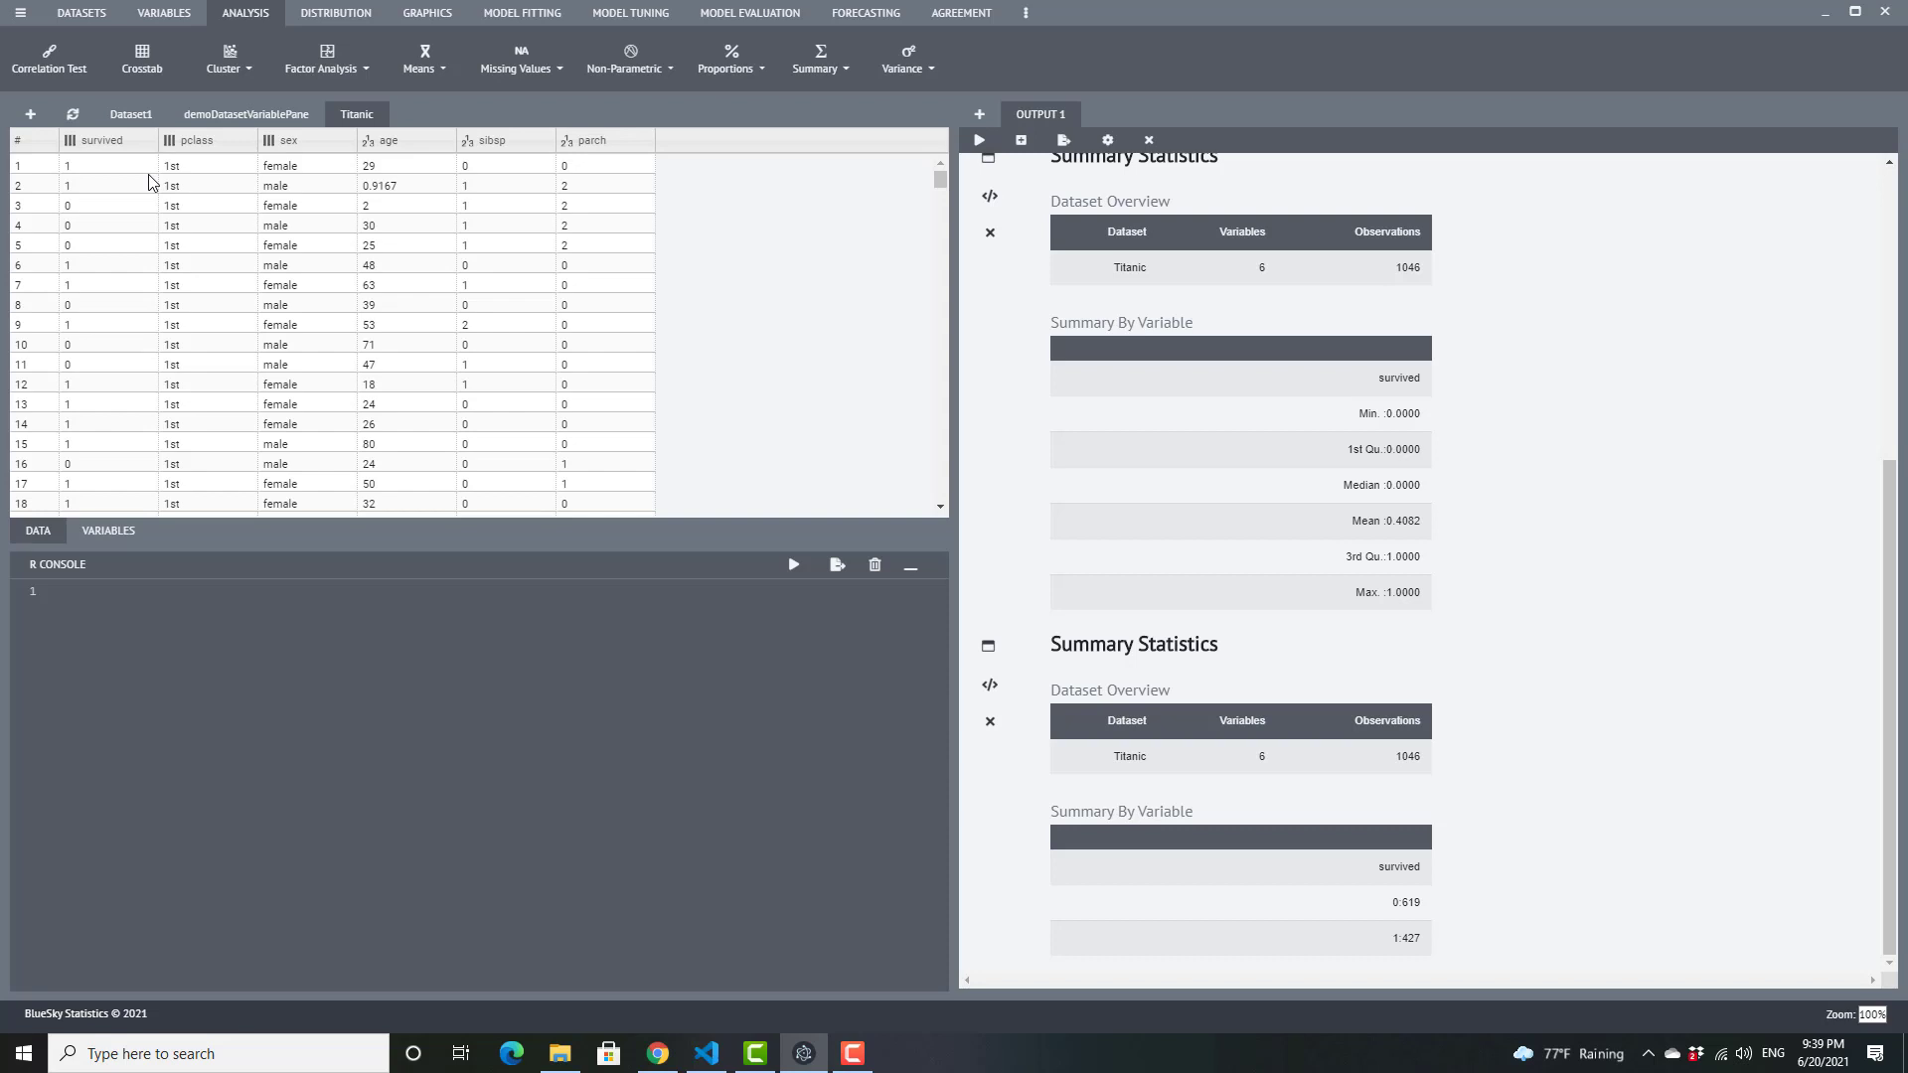
# Try to assign pclass and age as factor variables in the Multi-Way ANOVA dialog, and close it without running the analysis.
pyautogui.click(445, 70)
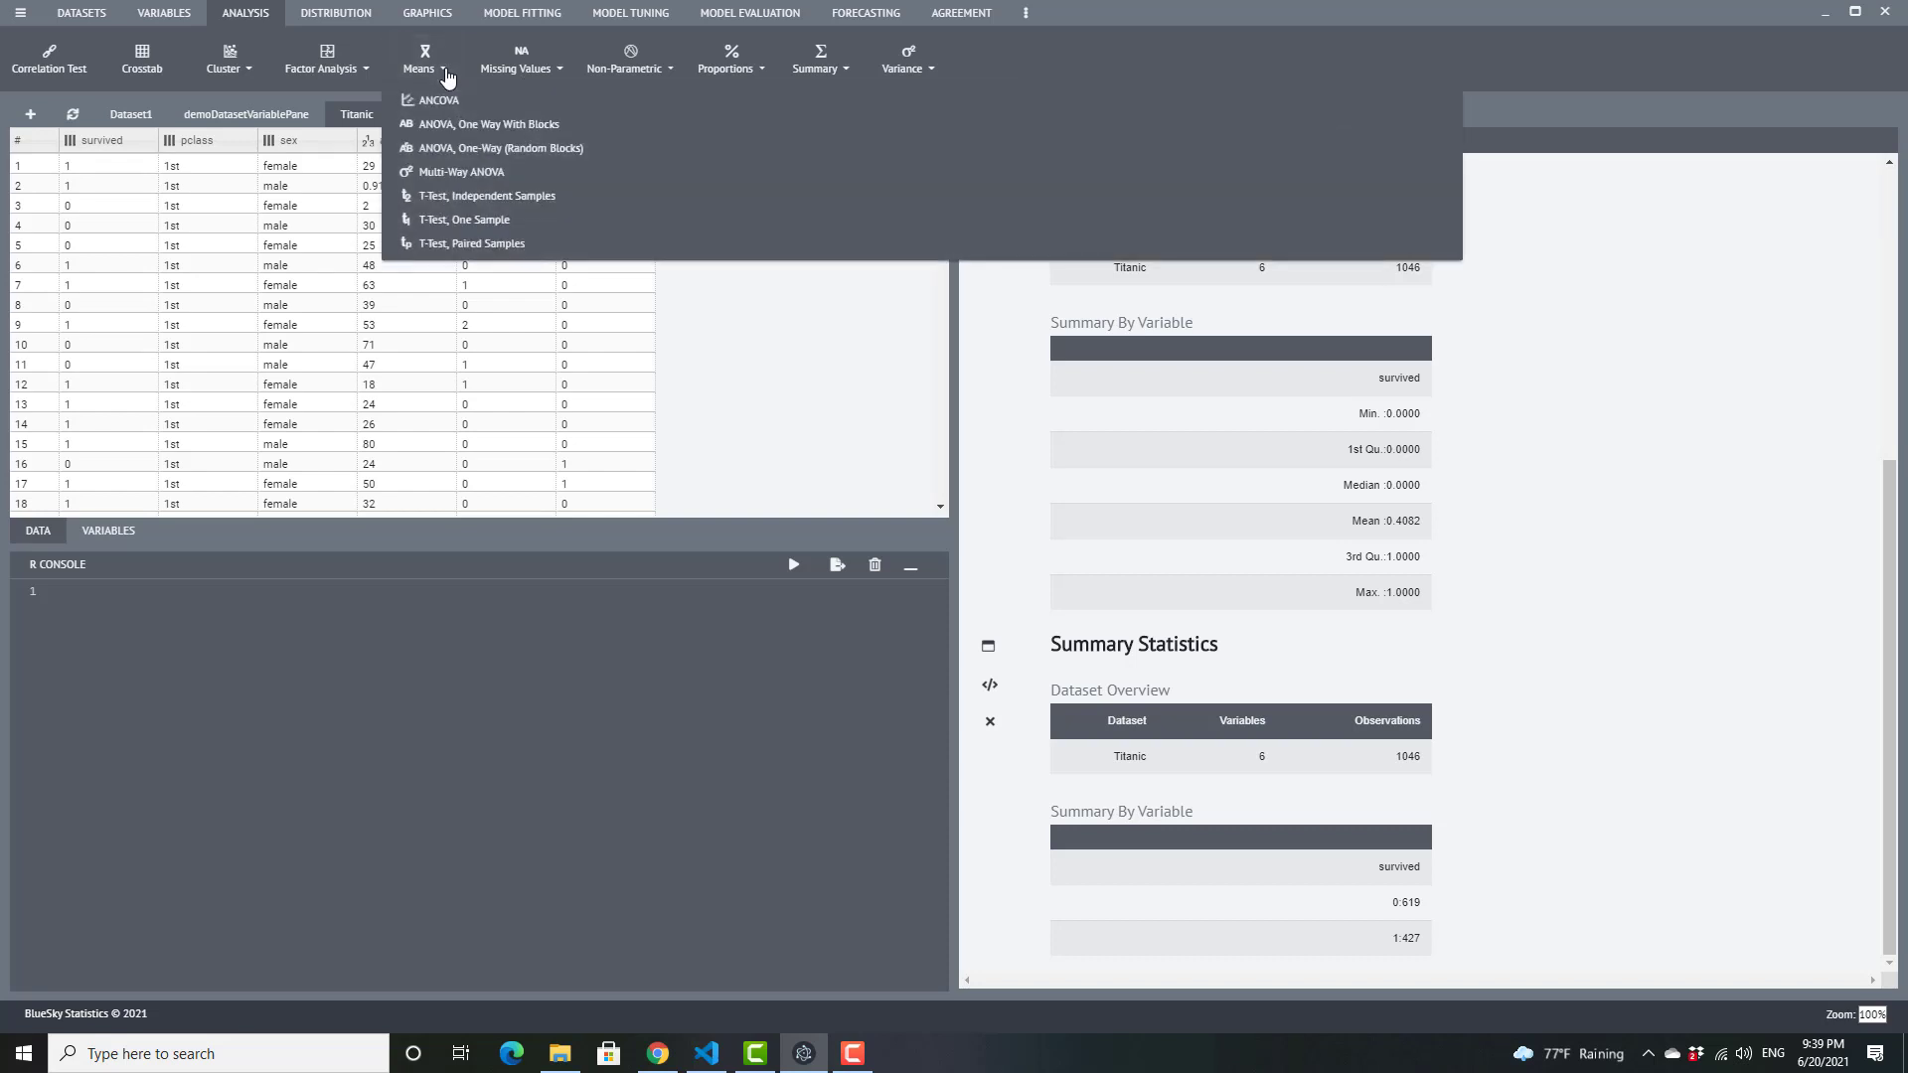
pyautogui.click(453, 173)
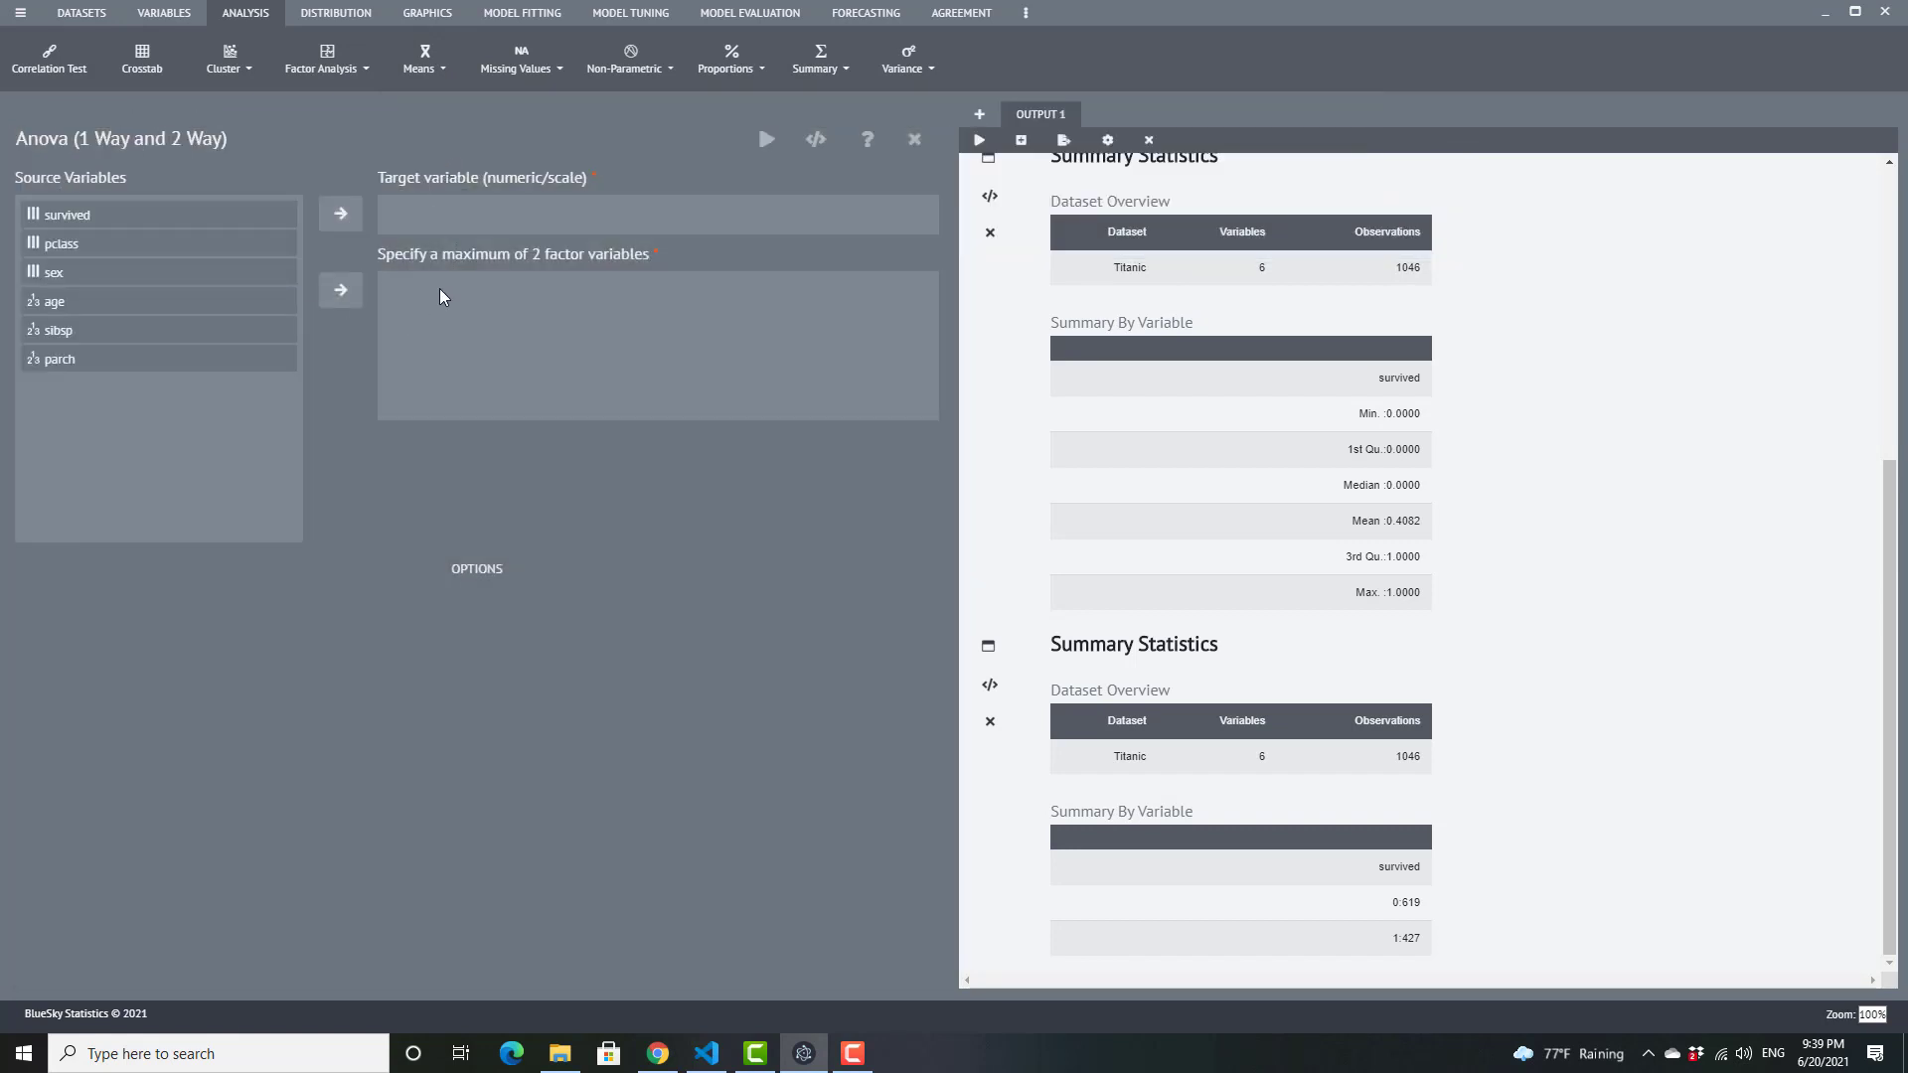
pyautogui.moveTo(127, 246); pyautogui.dragTo(580, 314)
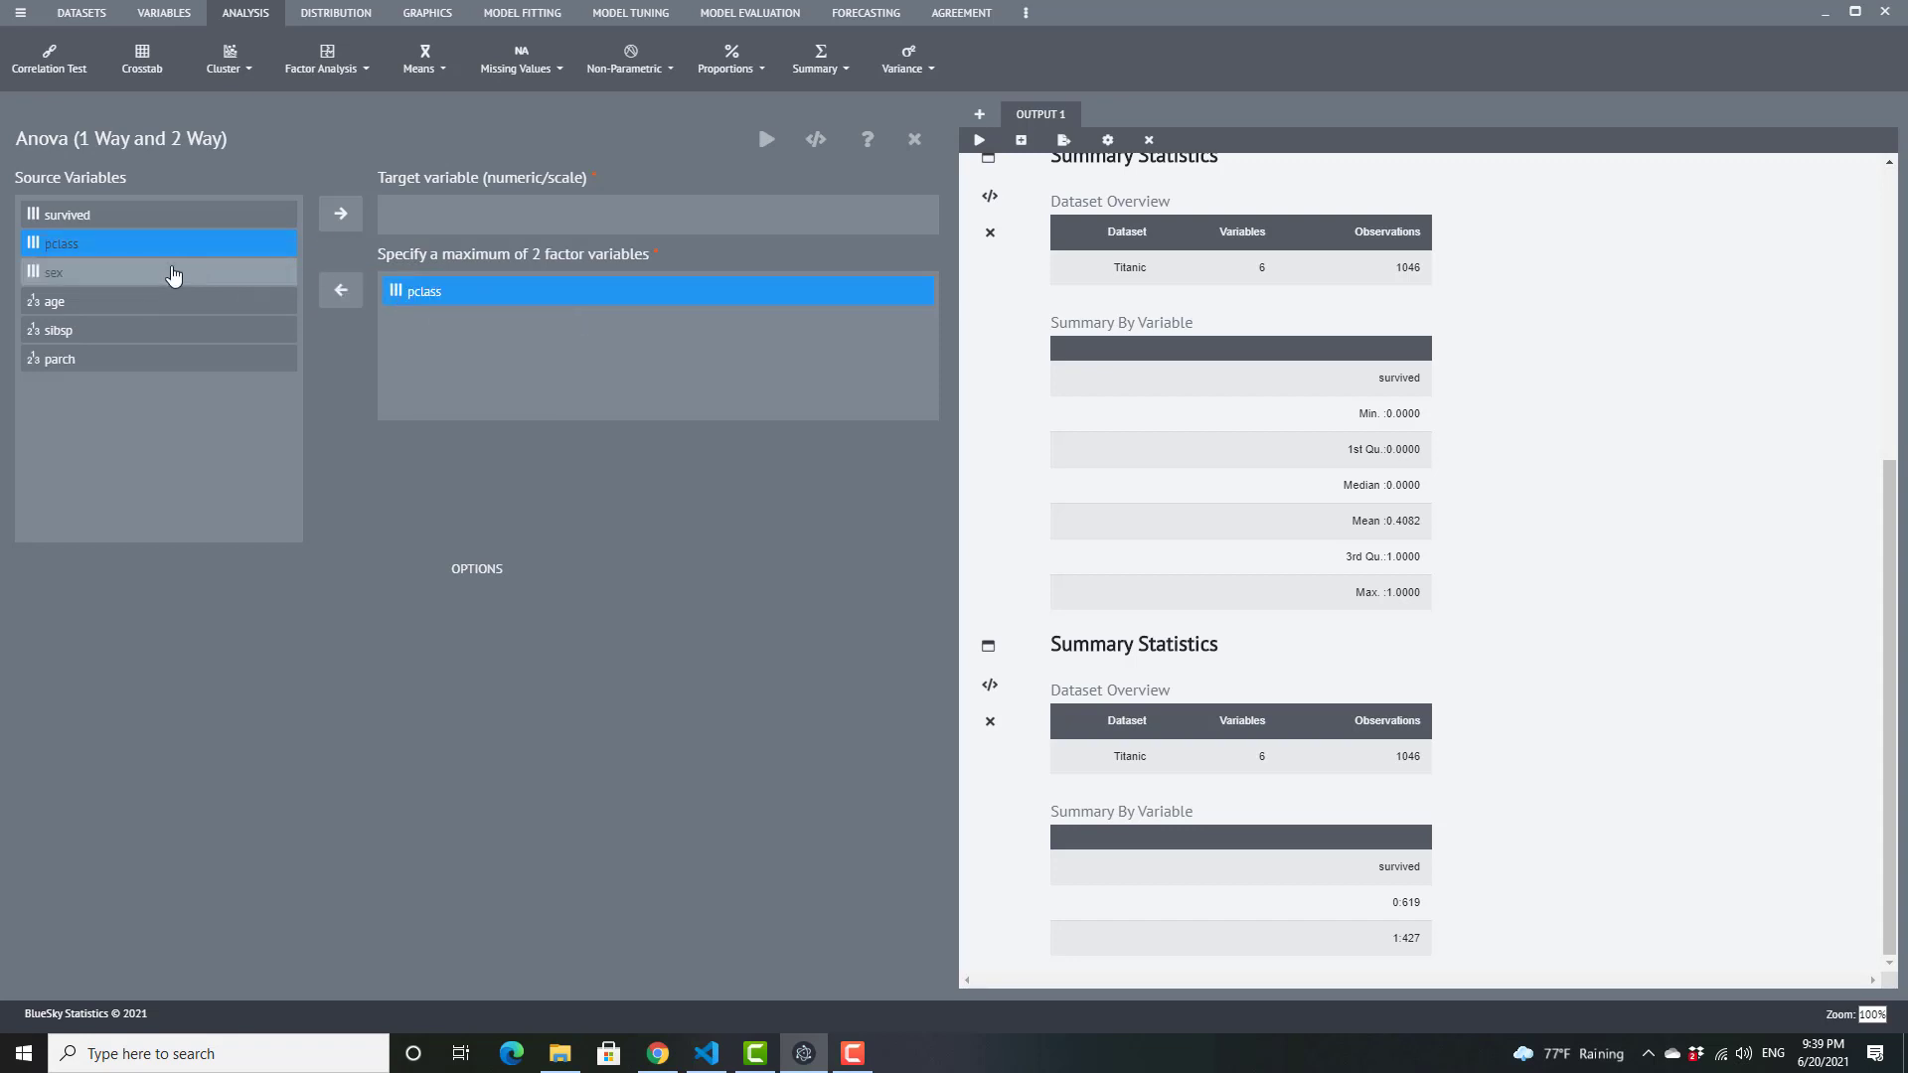
pyautogui.moveTo(77, 306); pyautogui.dragTo(498, 339)
pyautogui.click(1167, 540)
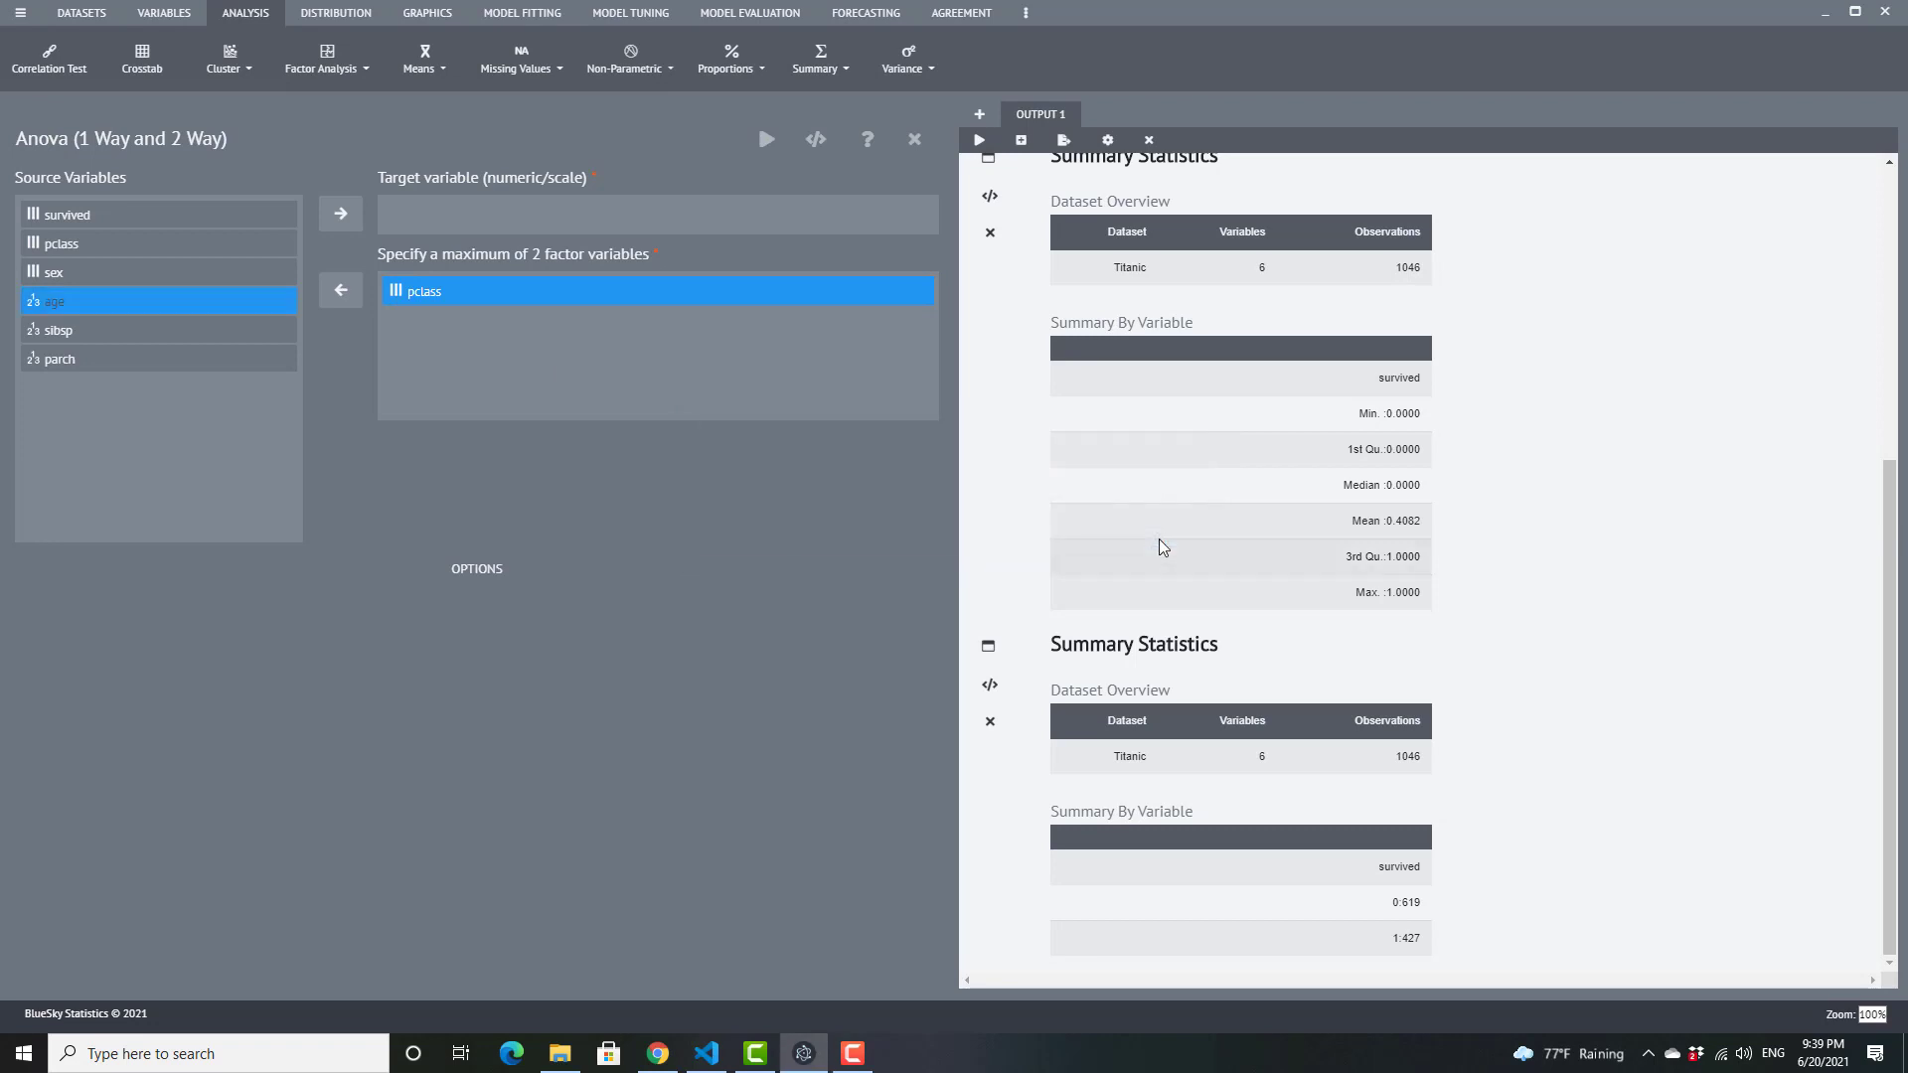
pyautogui.click(915, 140)
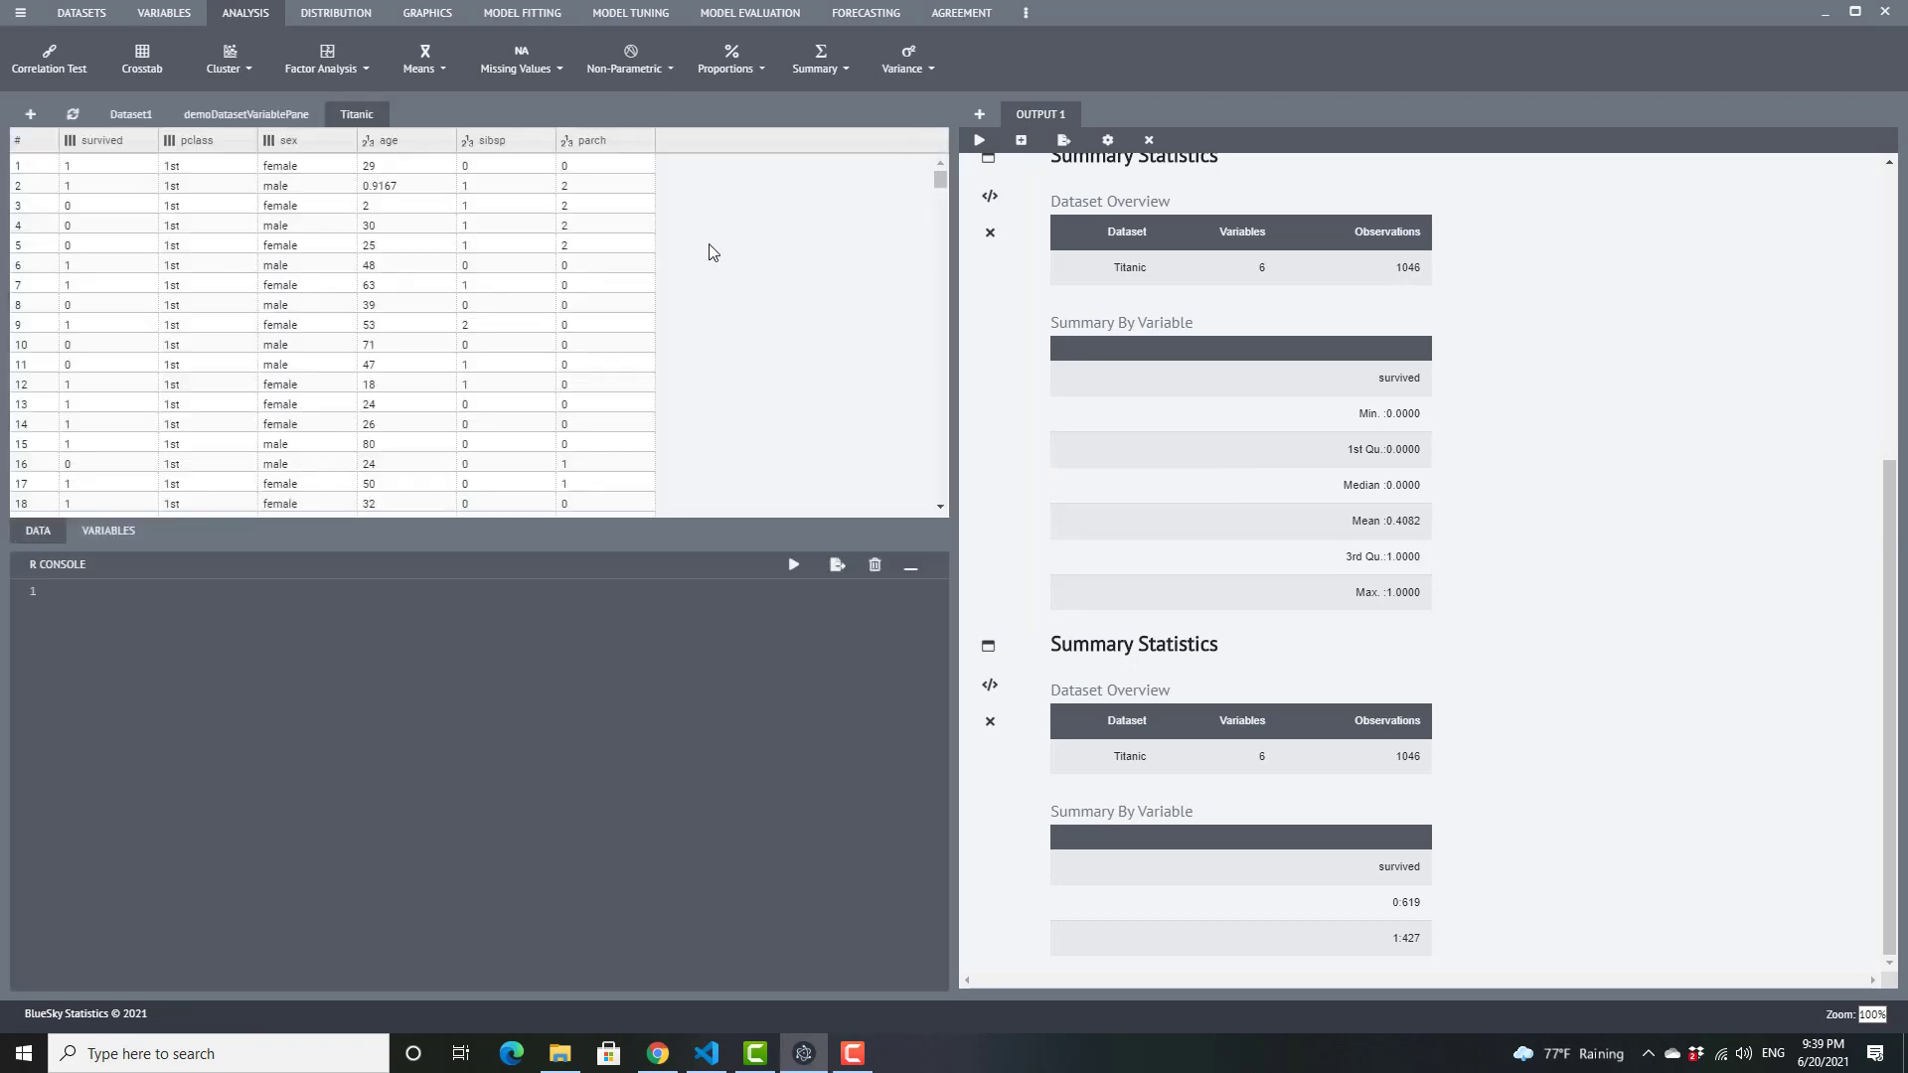
# Convert the Titanic sex variable to a string and open its row 1 value for editing in the data view.
pyautogui.click(109, 531)
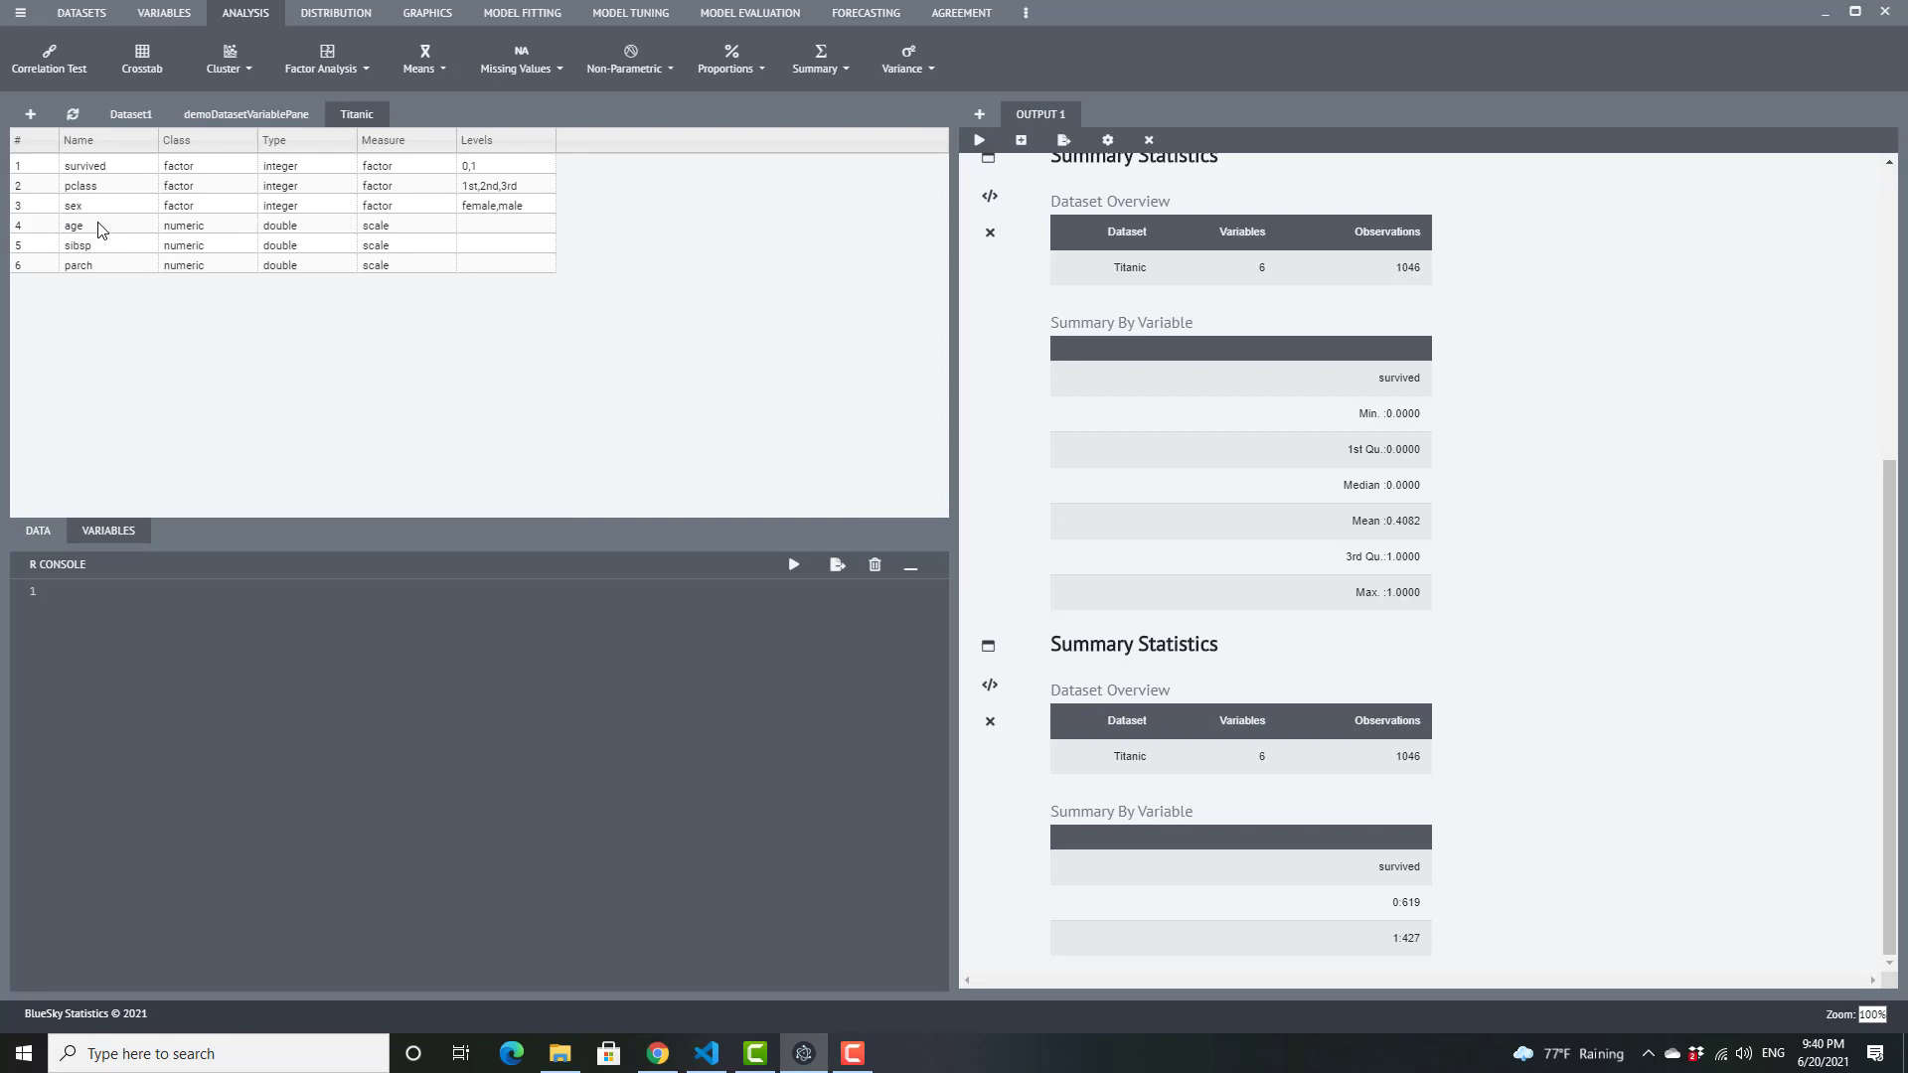
pyautogui.rightClick(35, 209)
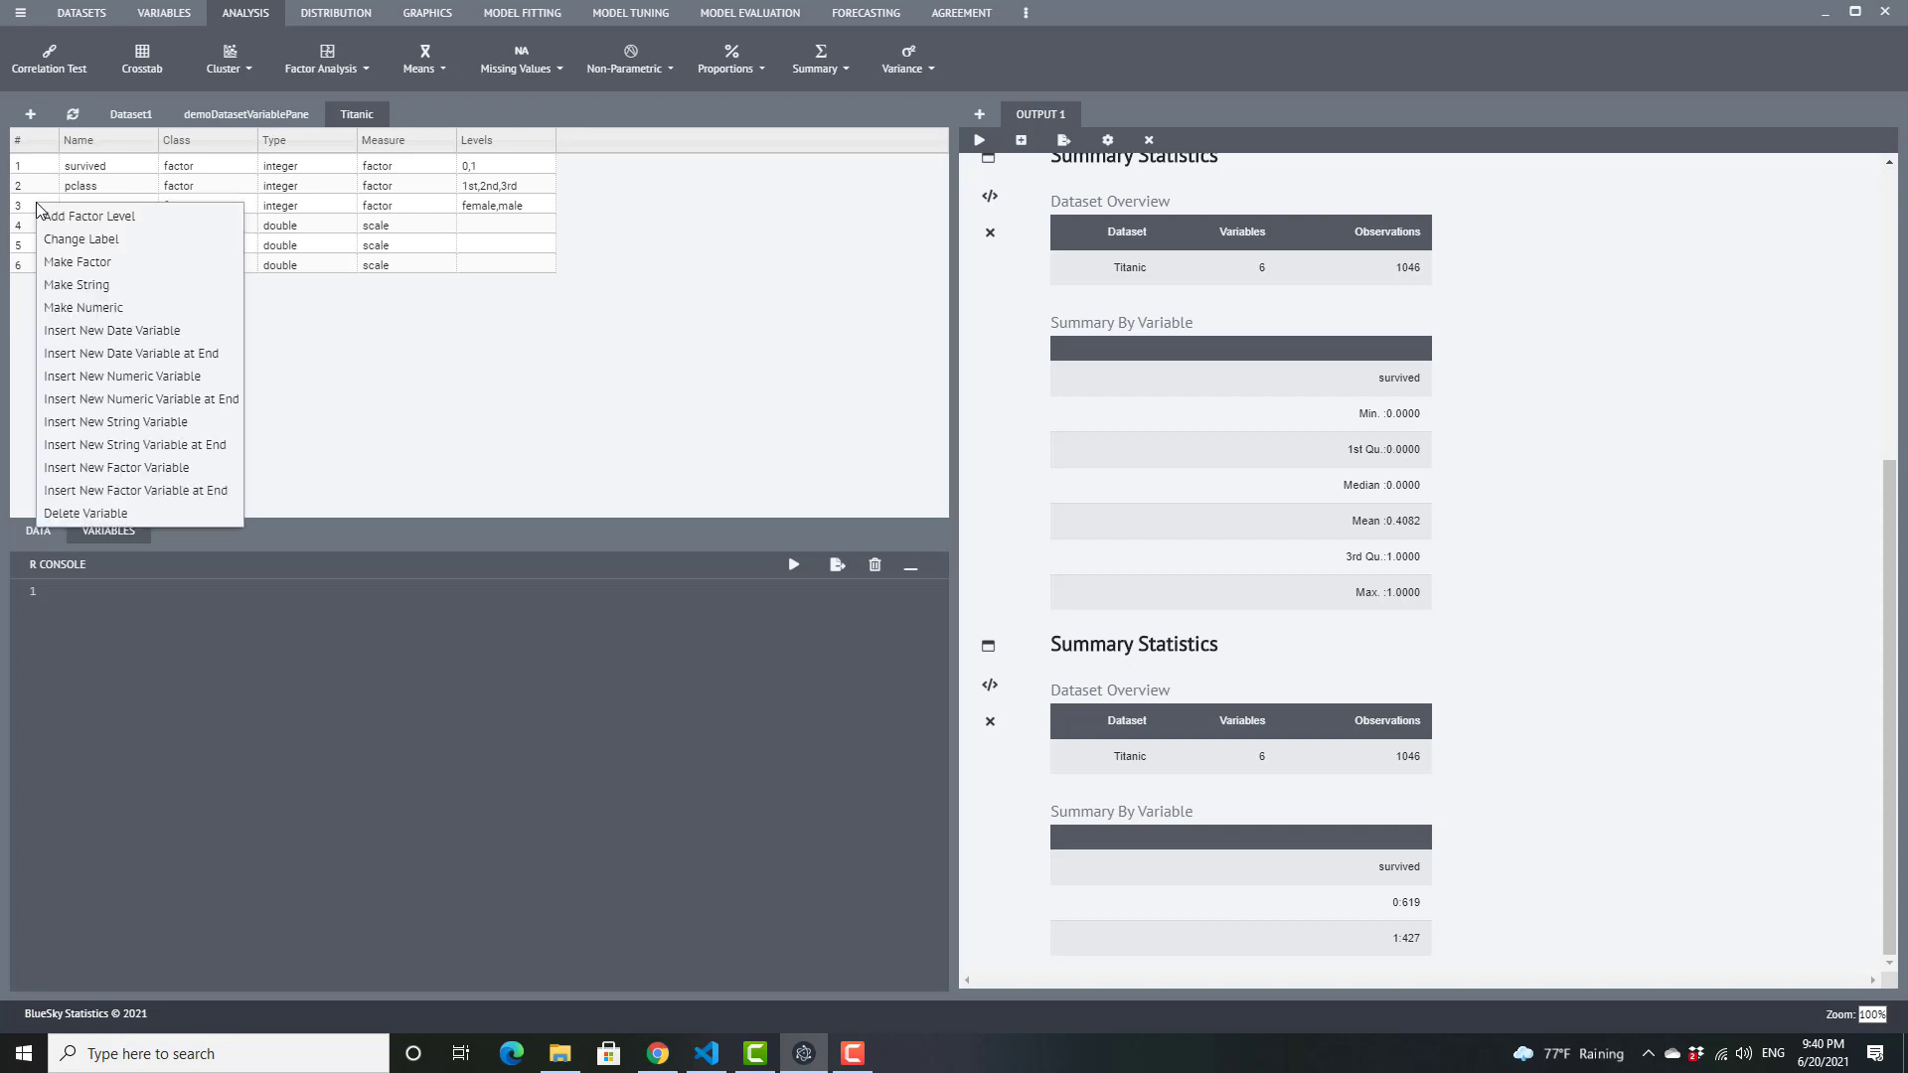
pyautogui.click(69, 286)
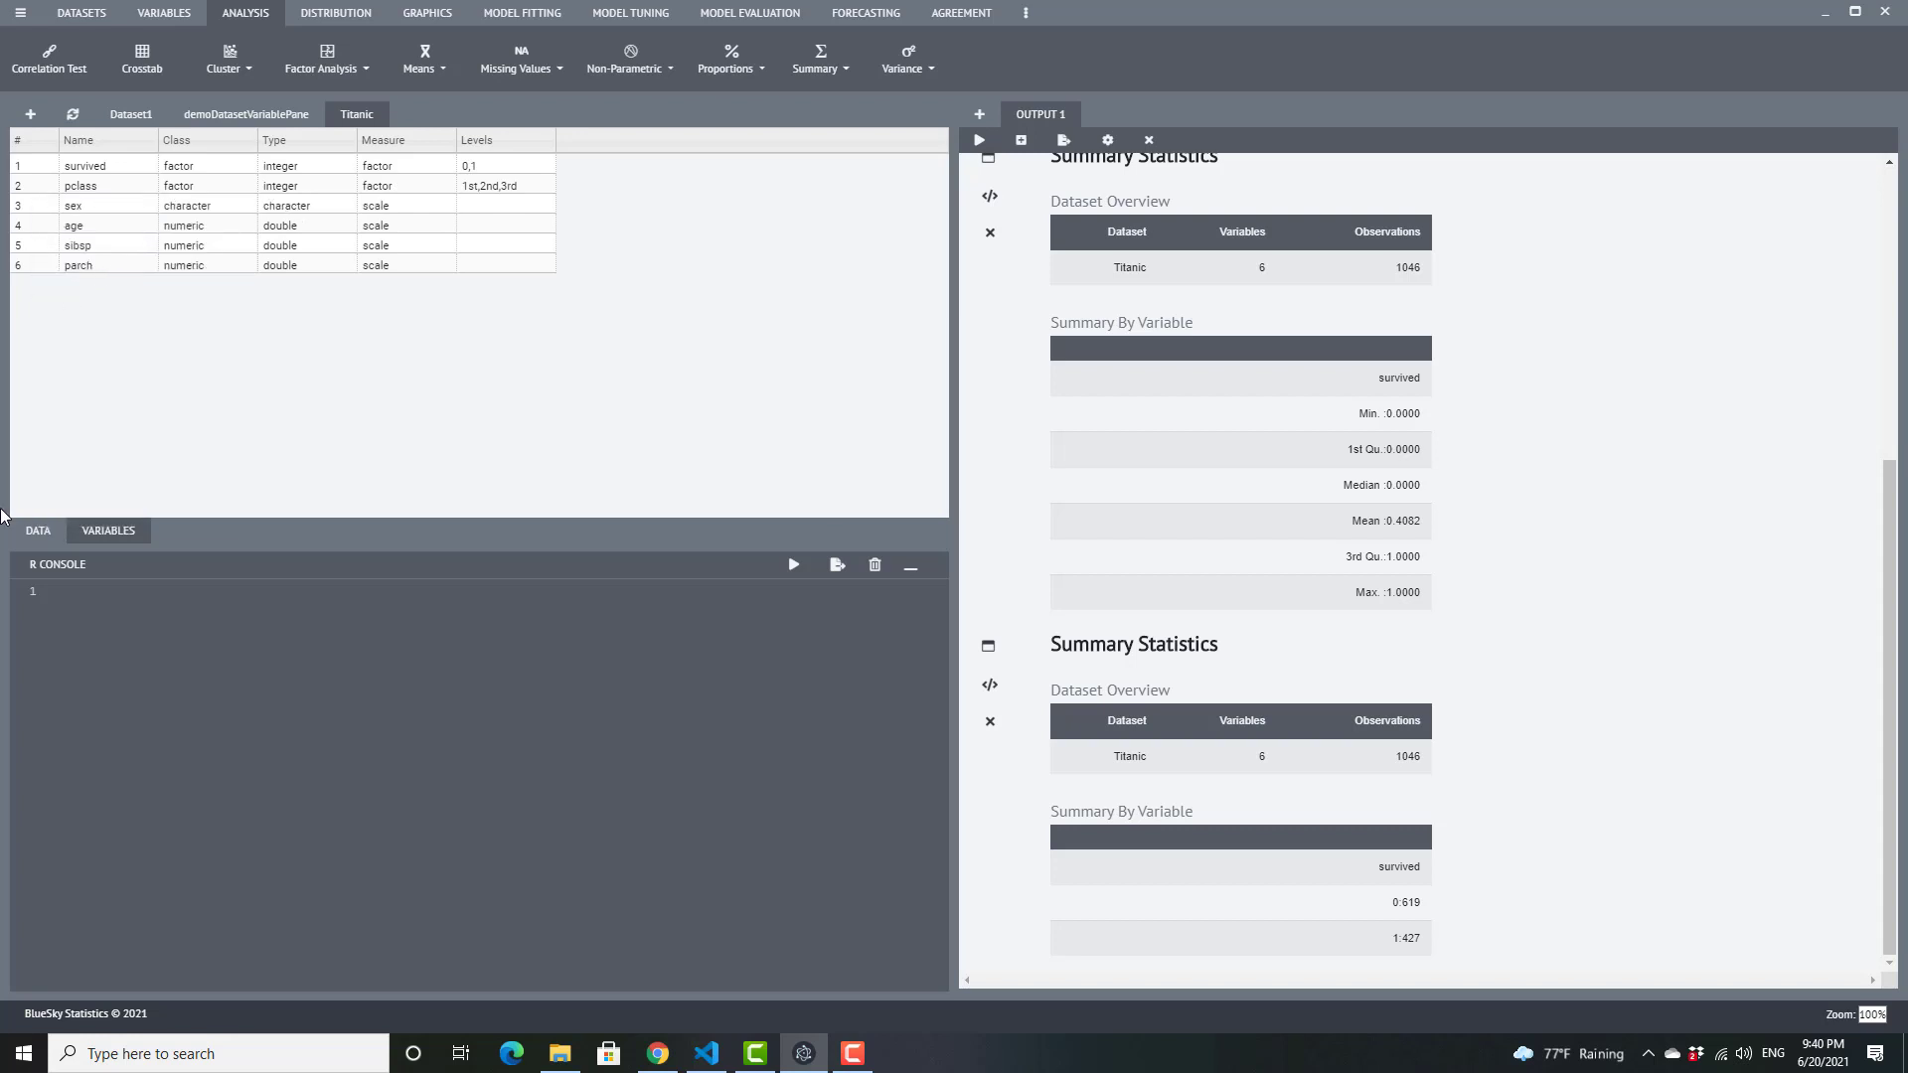
pyautogui.click(37, 534)
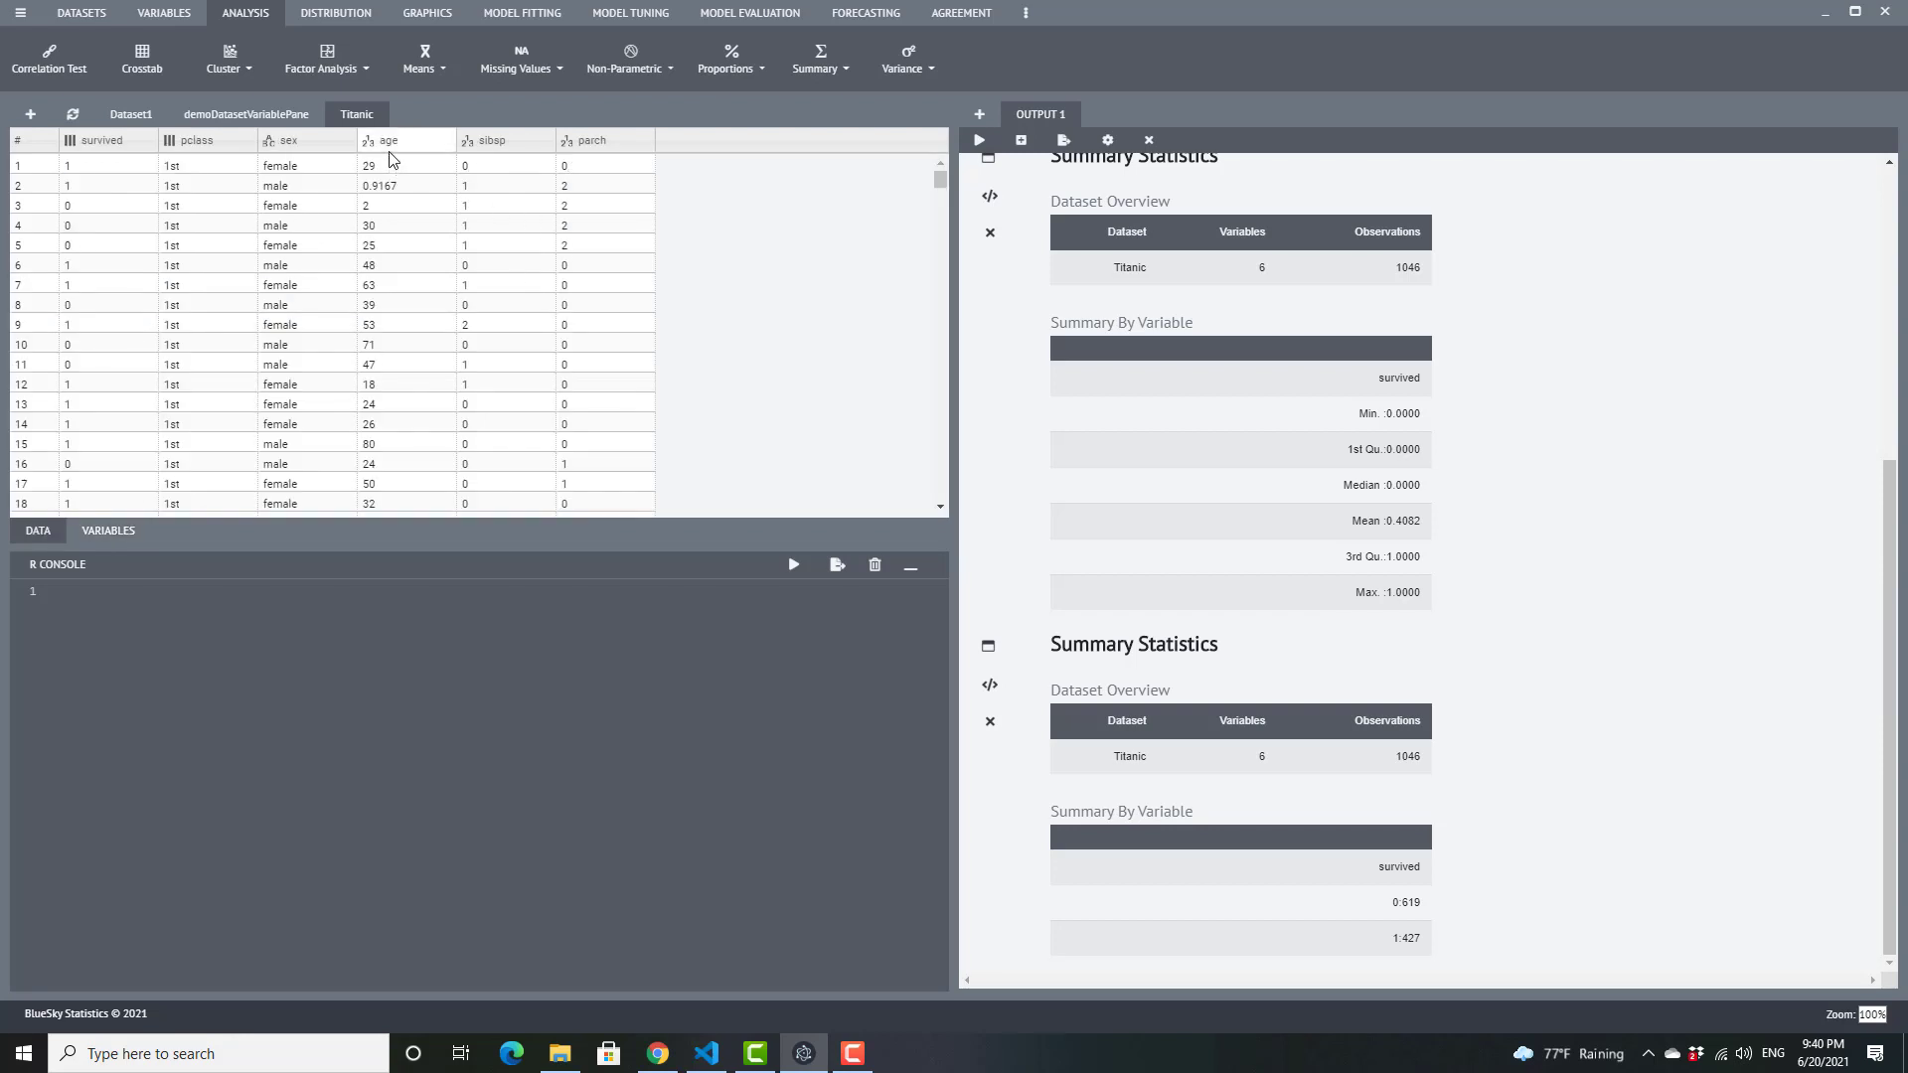
pyautogui.doubleClick(295, 169)
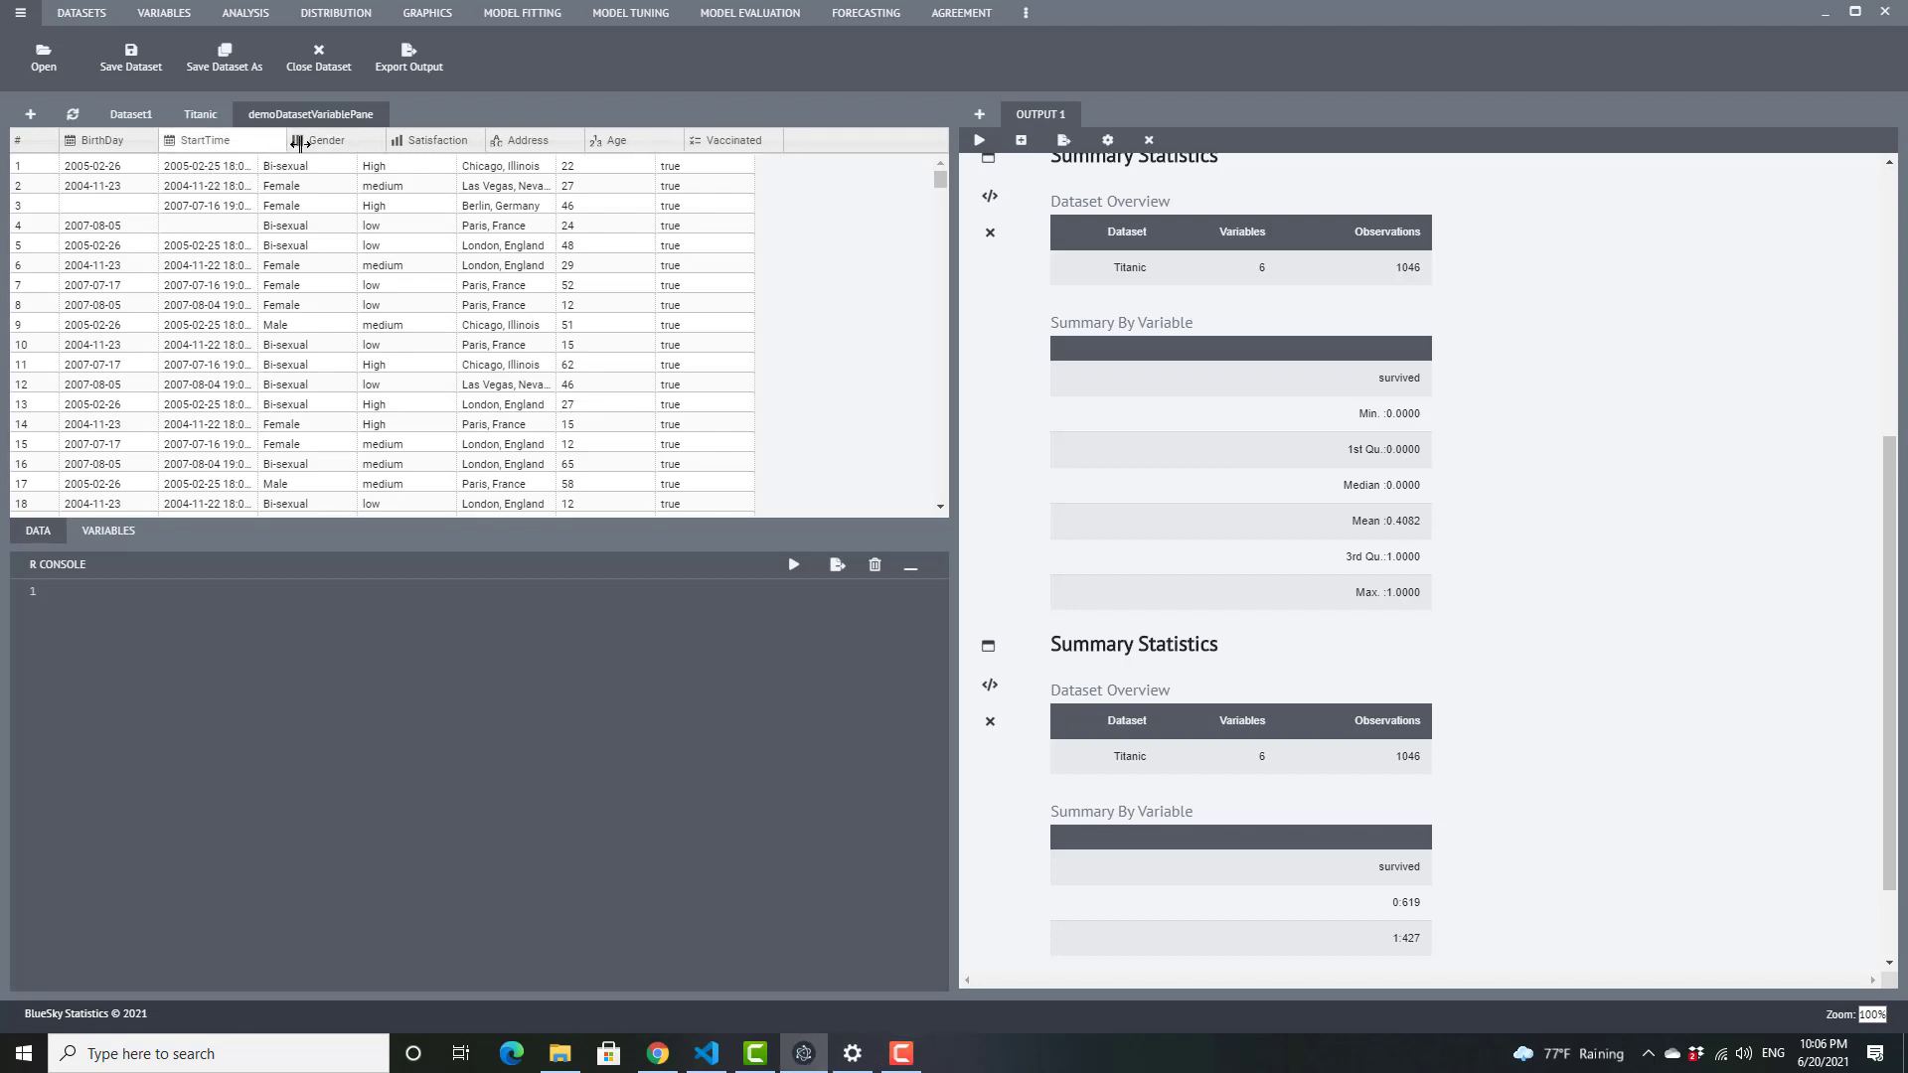
# Widen the StartTime column of demoDatasetVariablePane to fit, convert that variable to a string, and return to the data view.
pyautogui.doubleClick(258, 146)
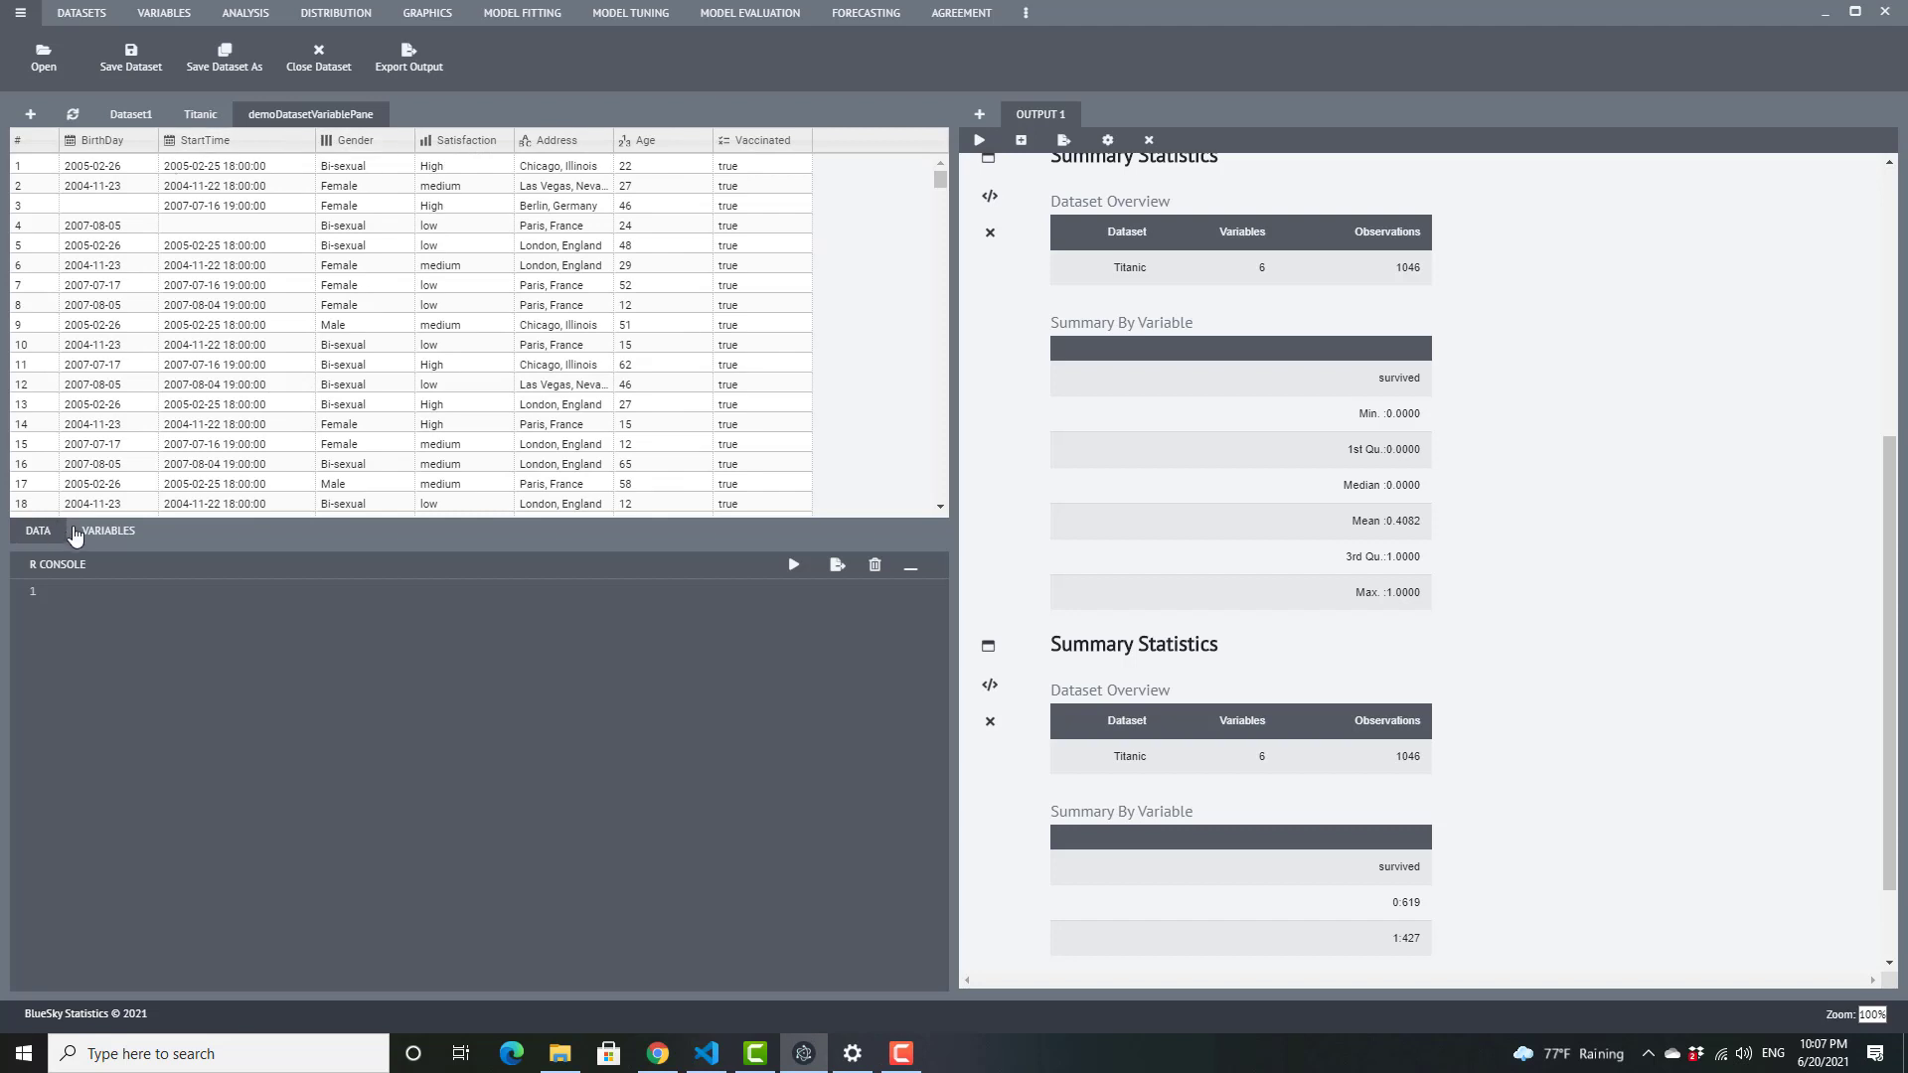
pyautogui.click(110, 533)
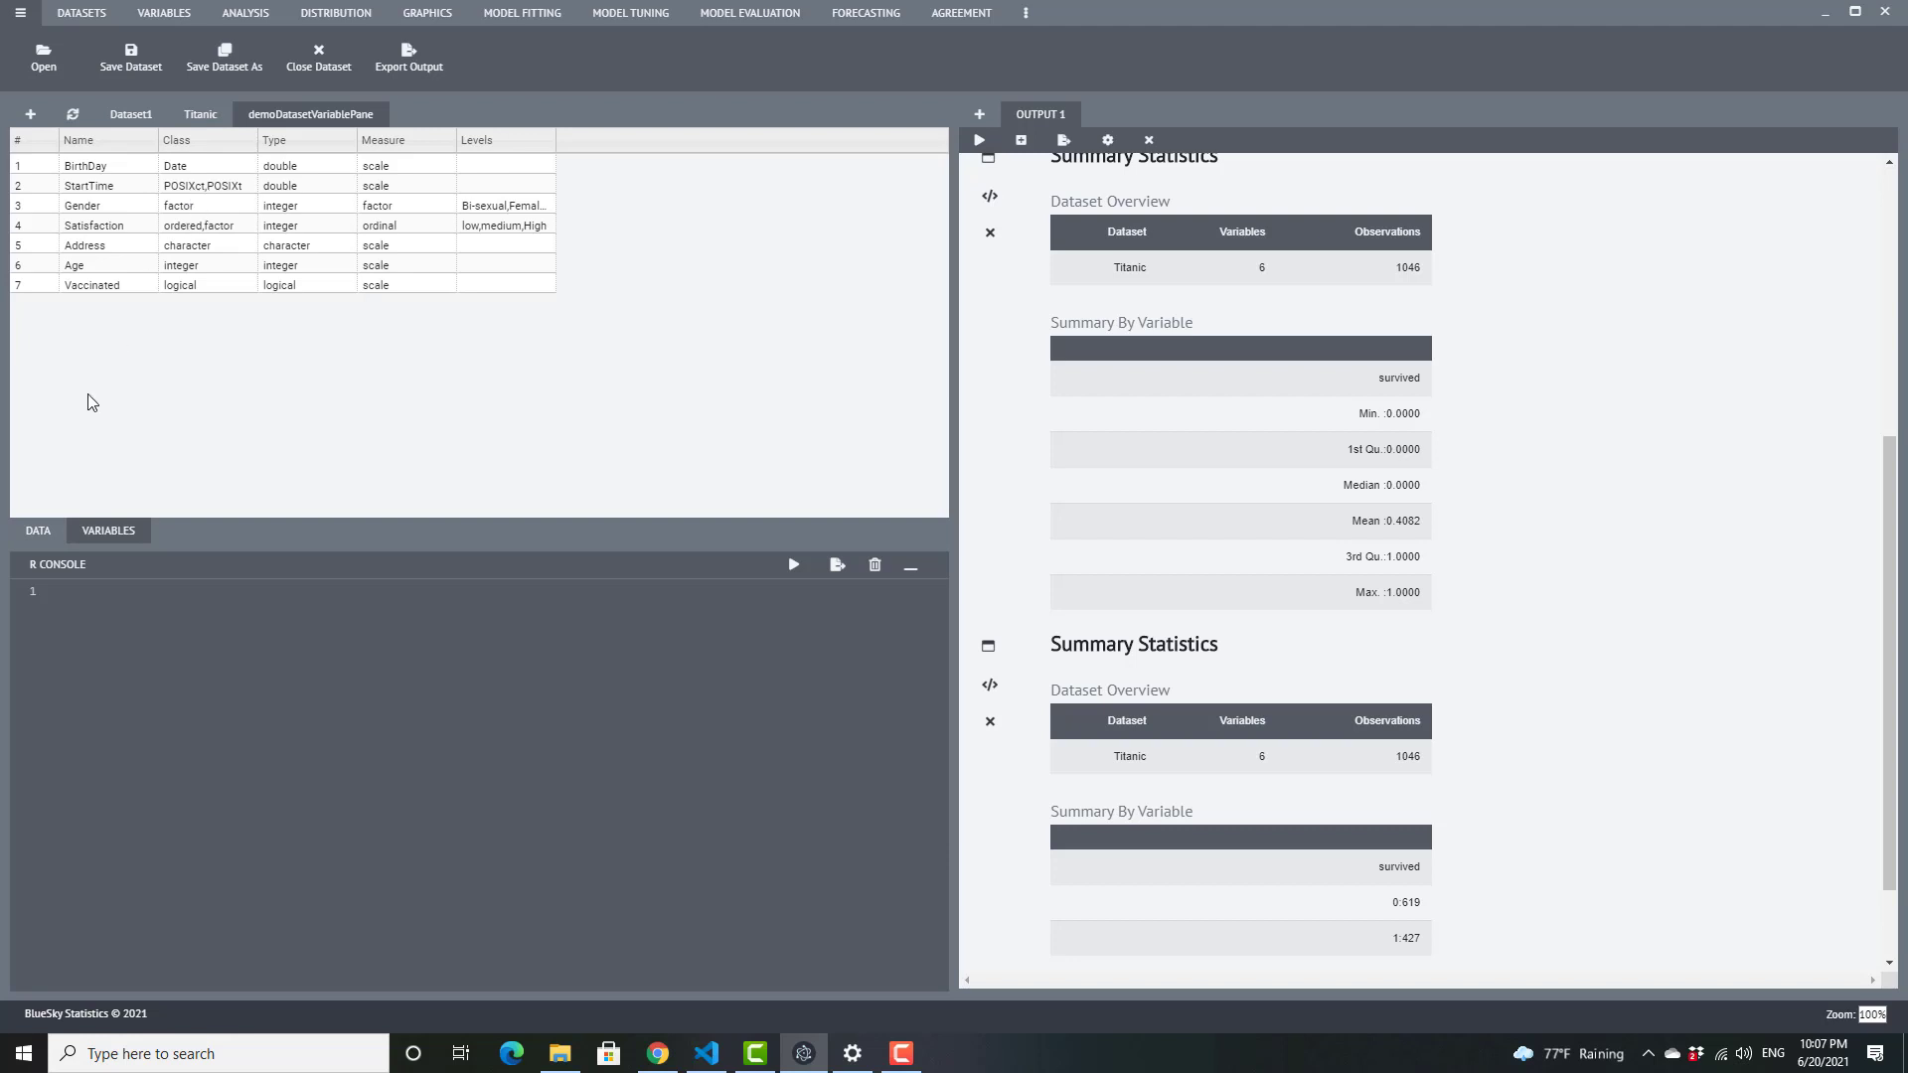
pyautogui.rightClick(35, 188)
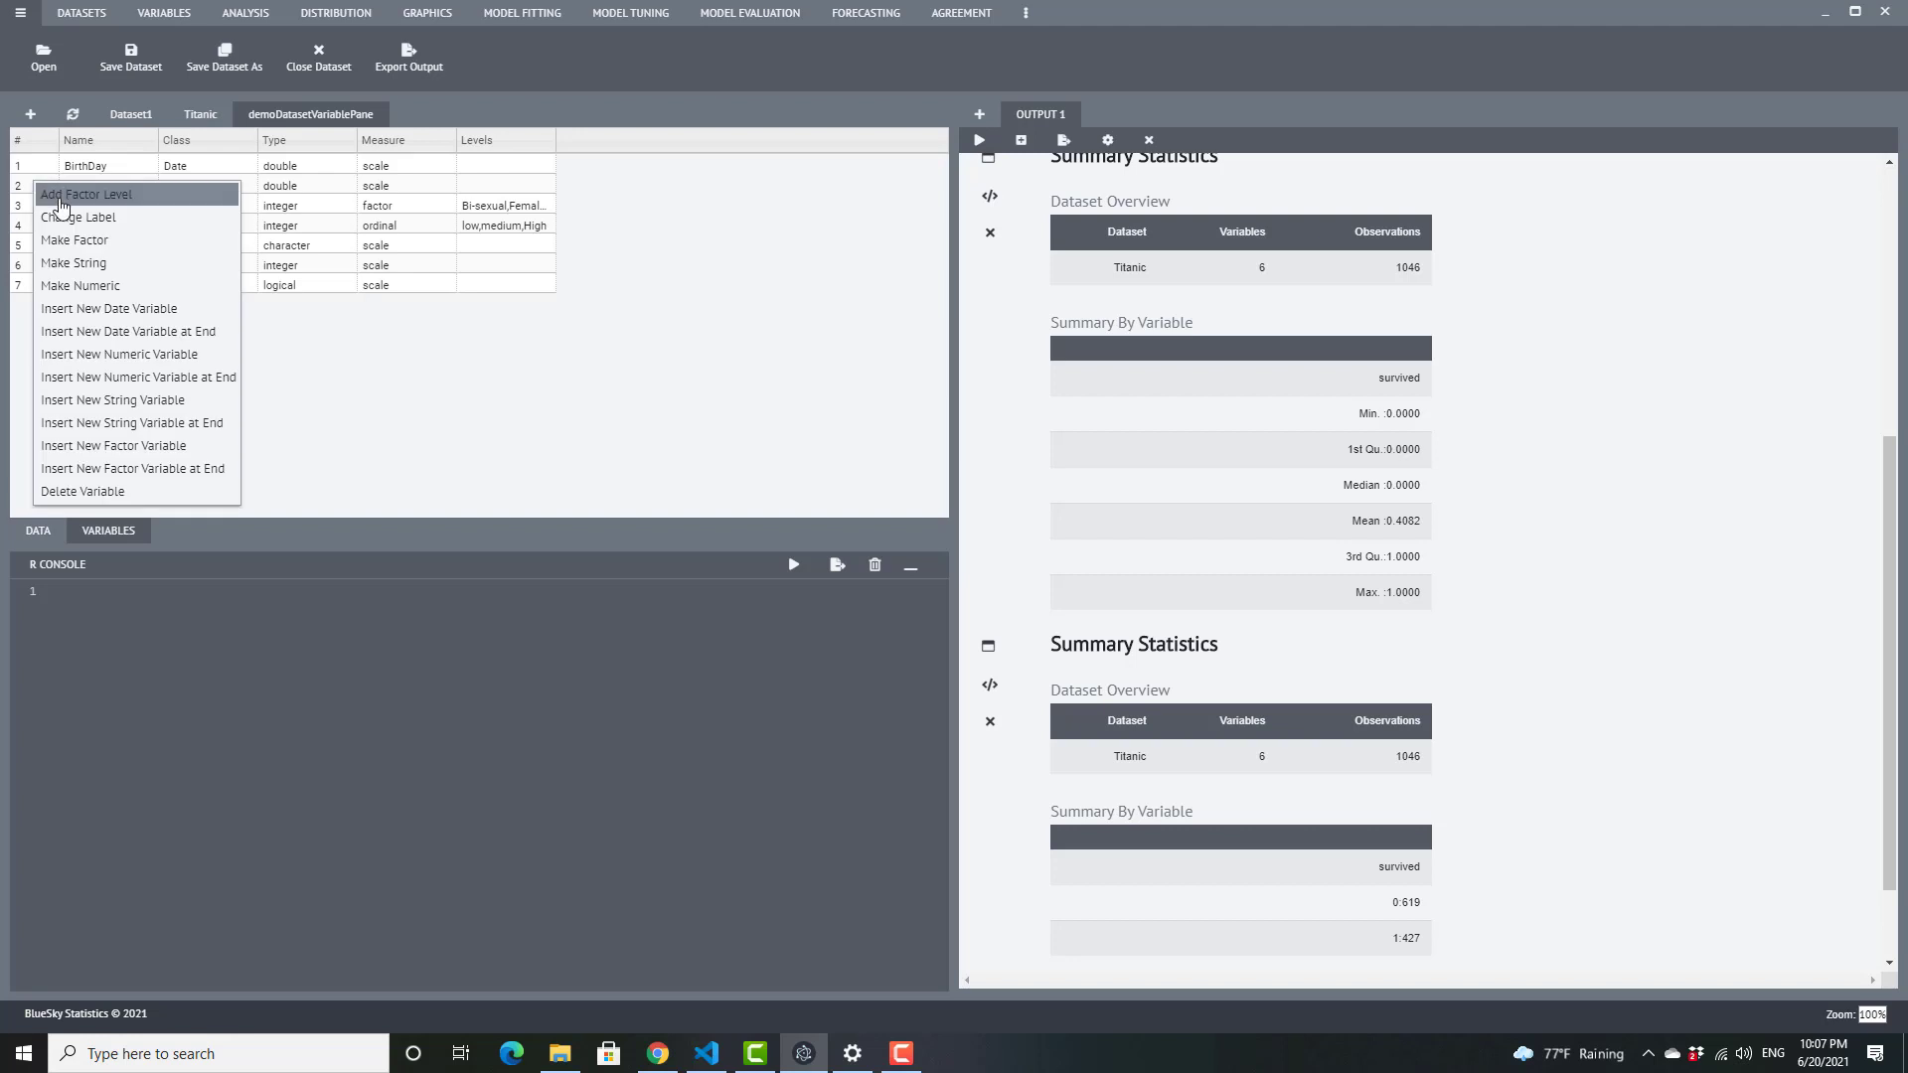
pyautogui.click(84, 266)
pyautogui.click(38, 531)
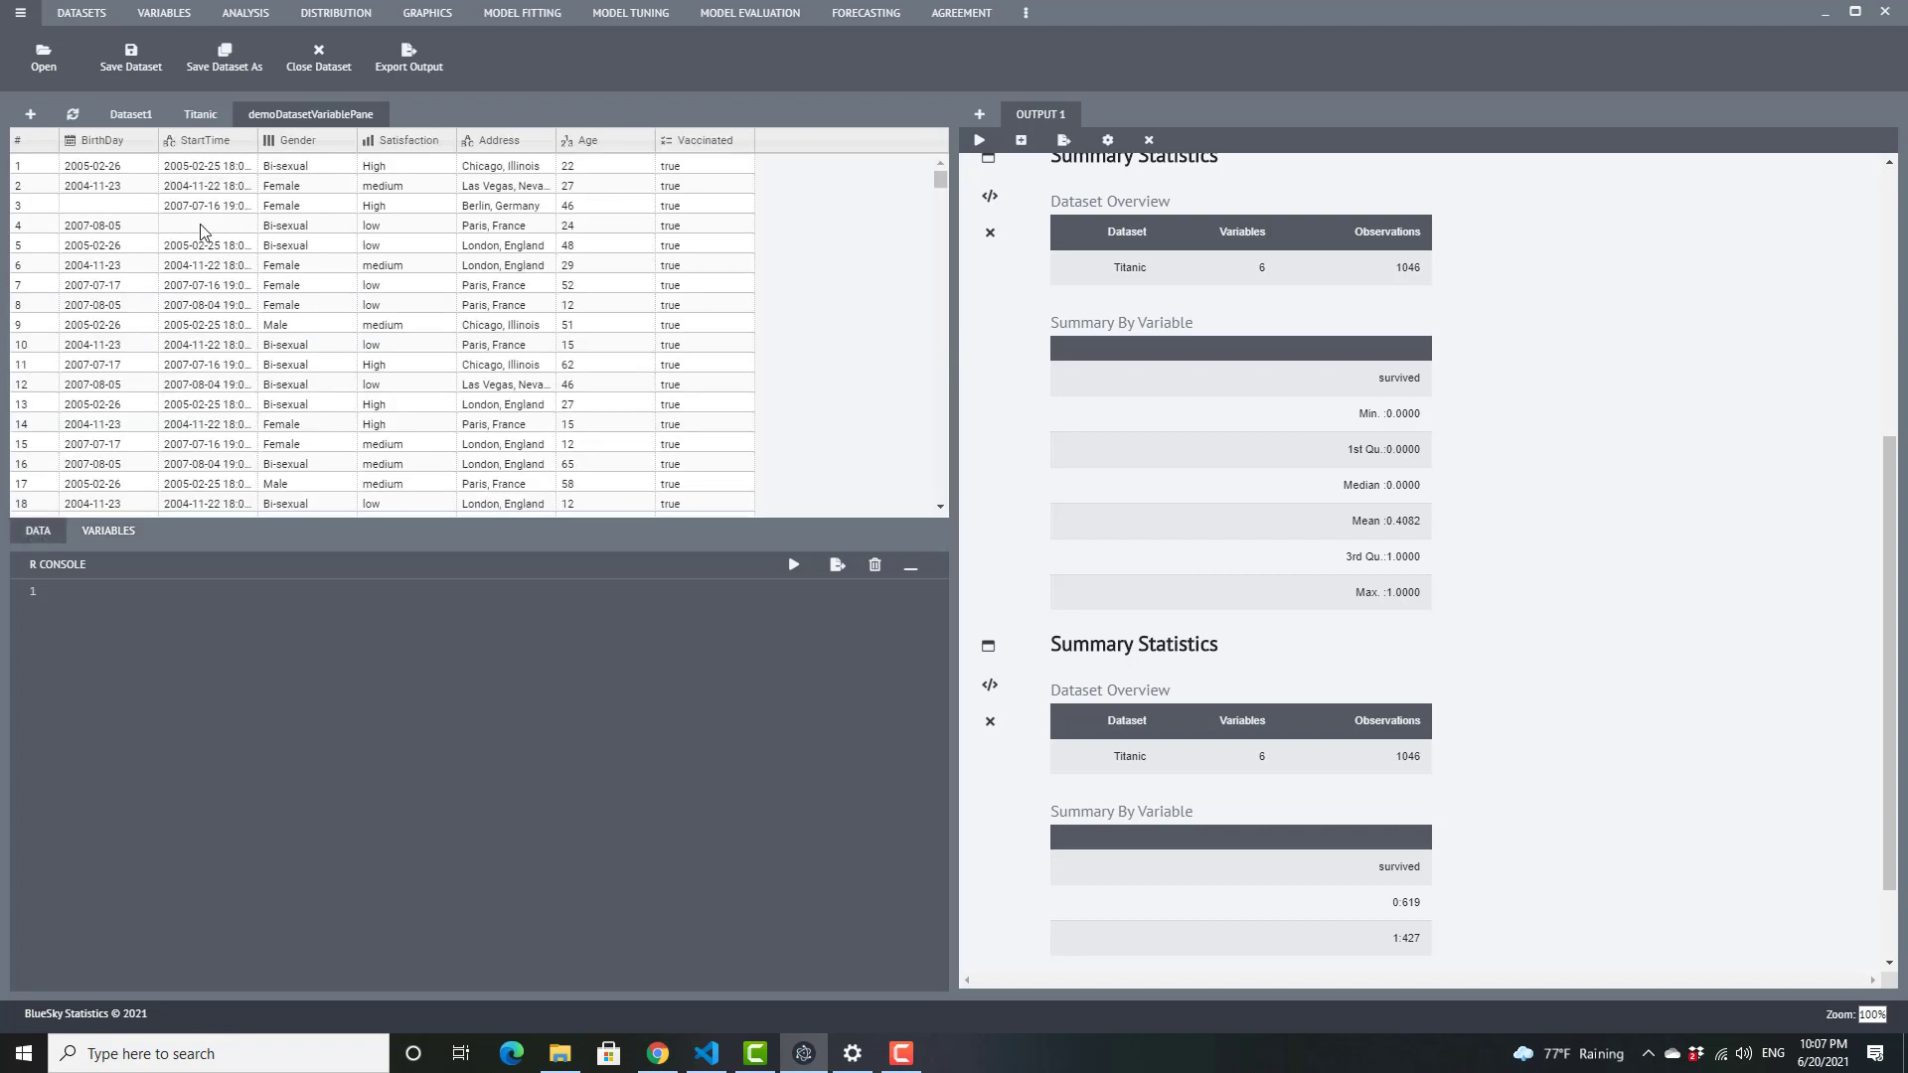
# Widen the StartTime column and try appending ddd to the StartTime value in row 2.
pyautogui.doubleClick(213, 185)
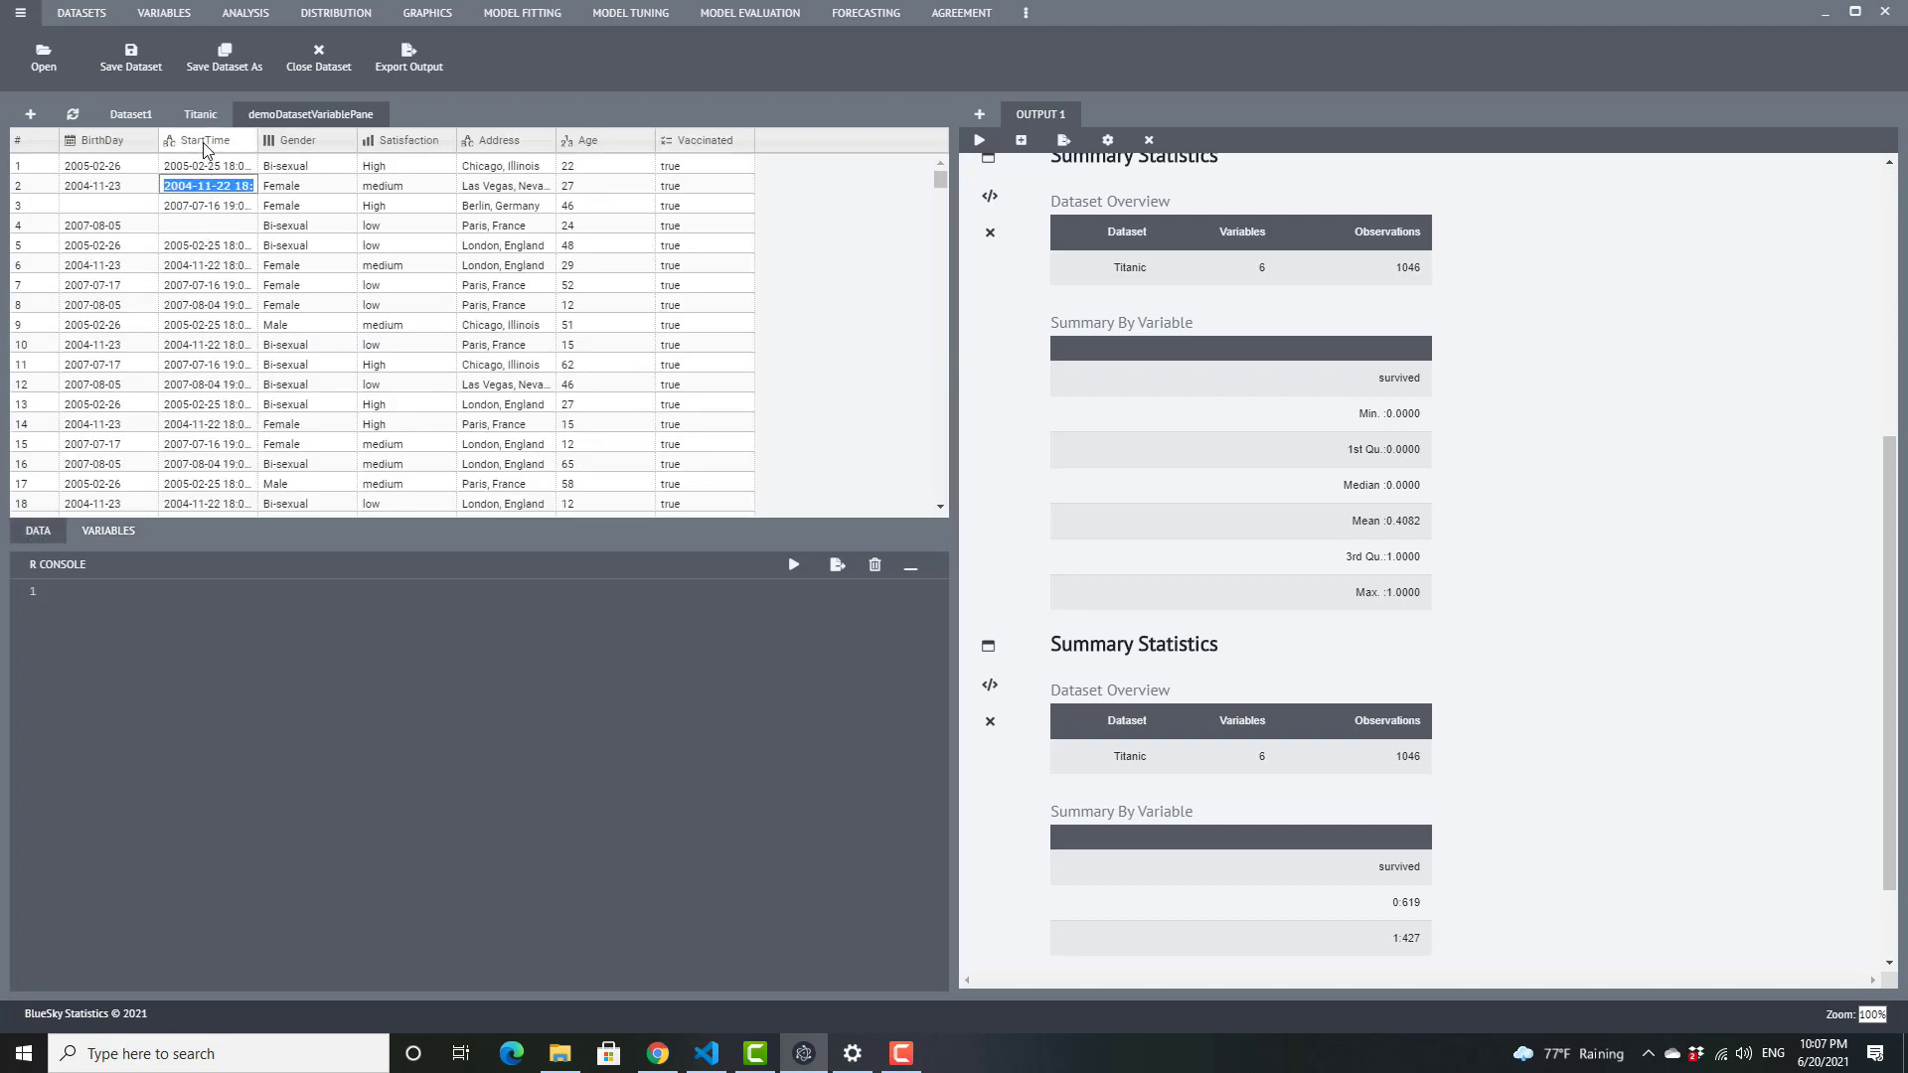
pyautogui.moveTo(258, 140); pyautogui.dragTo(327, 140)
pyautogui.doubleClick(294, 186)
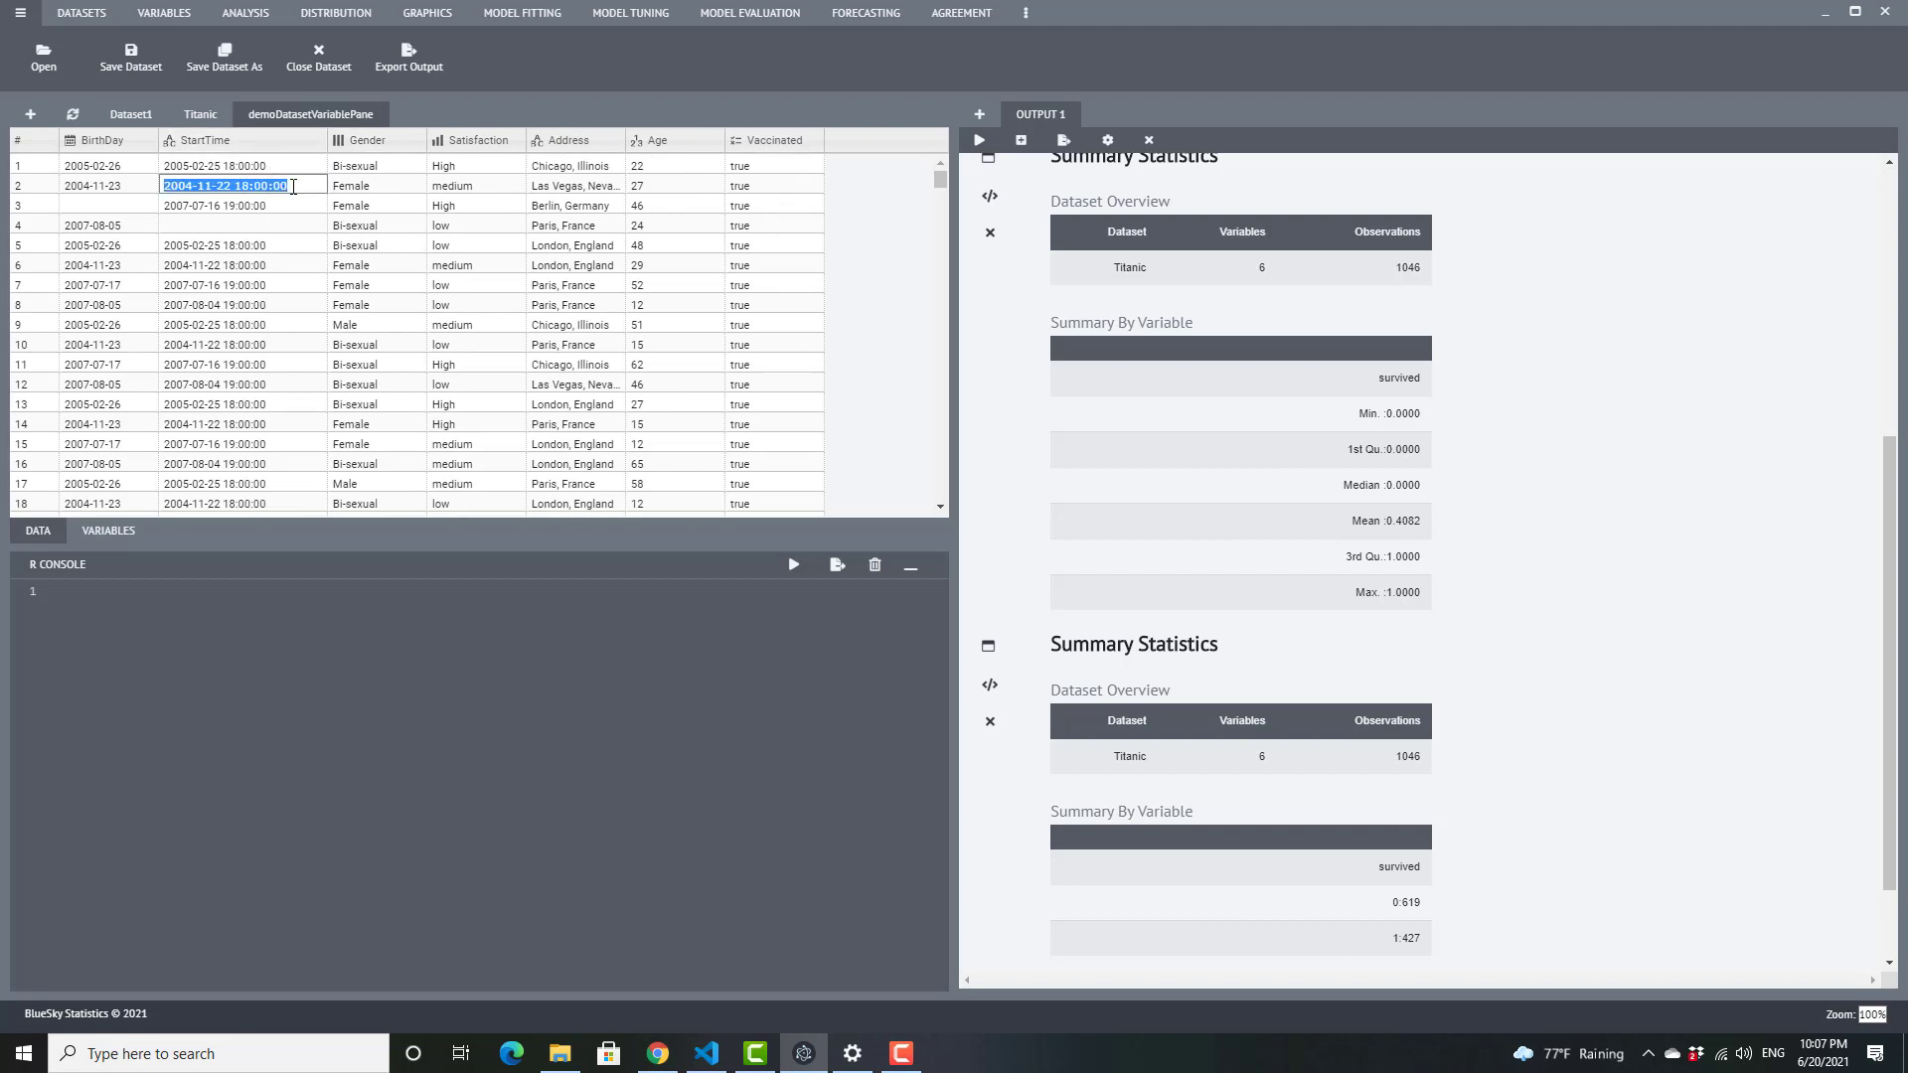
pyautogui.click(296, 186)
pyautogui.write('ddd')
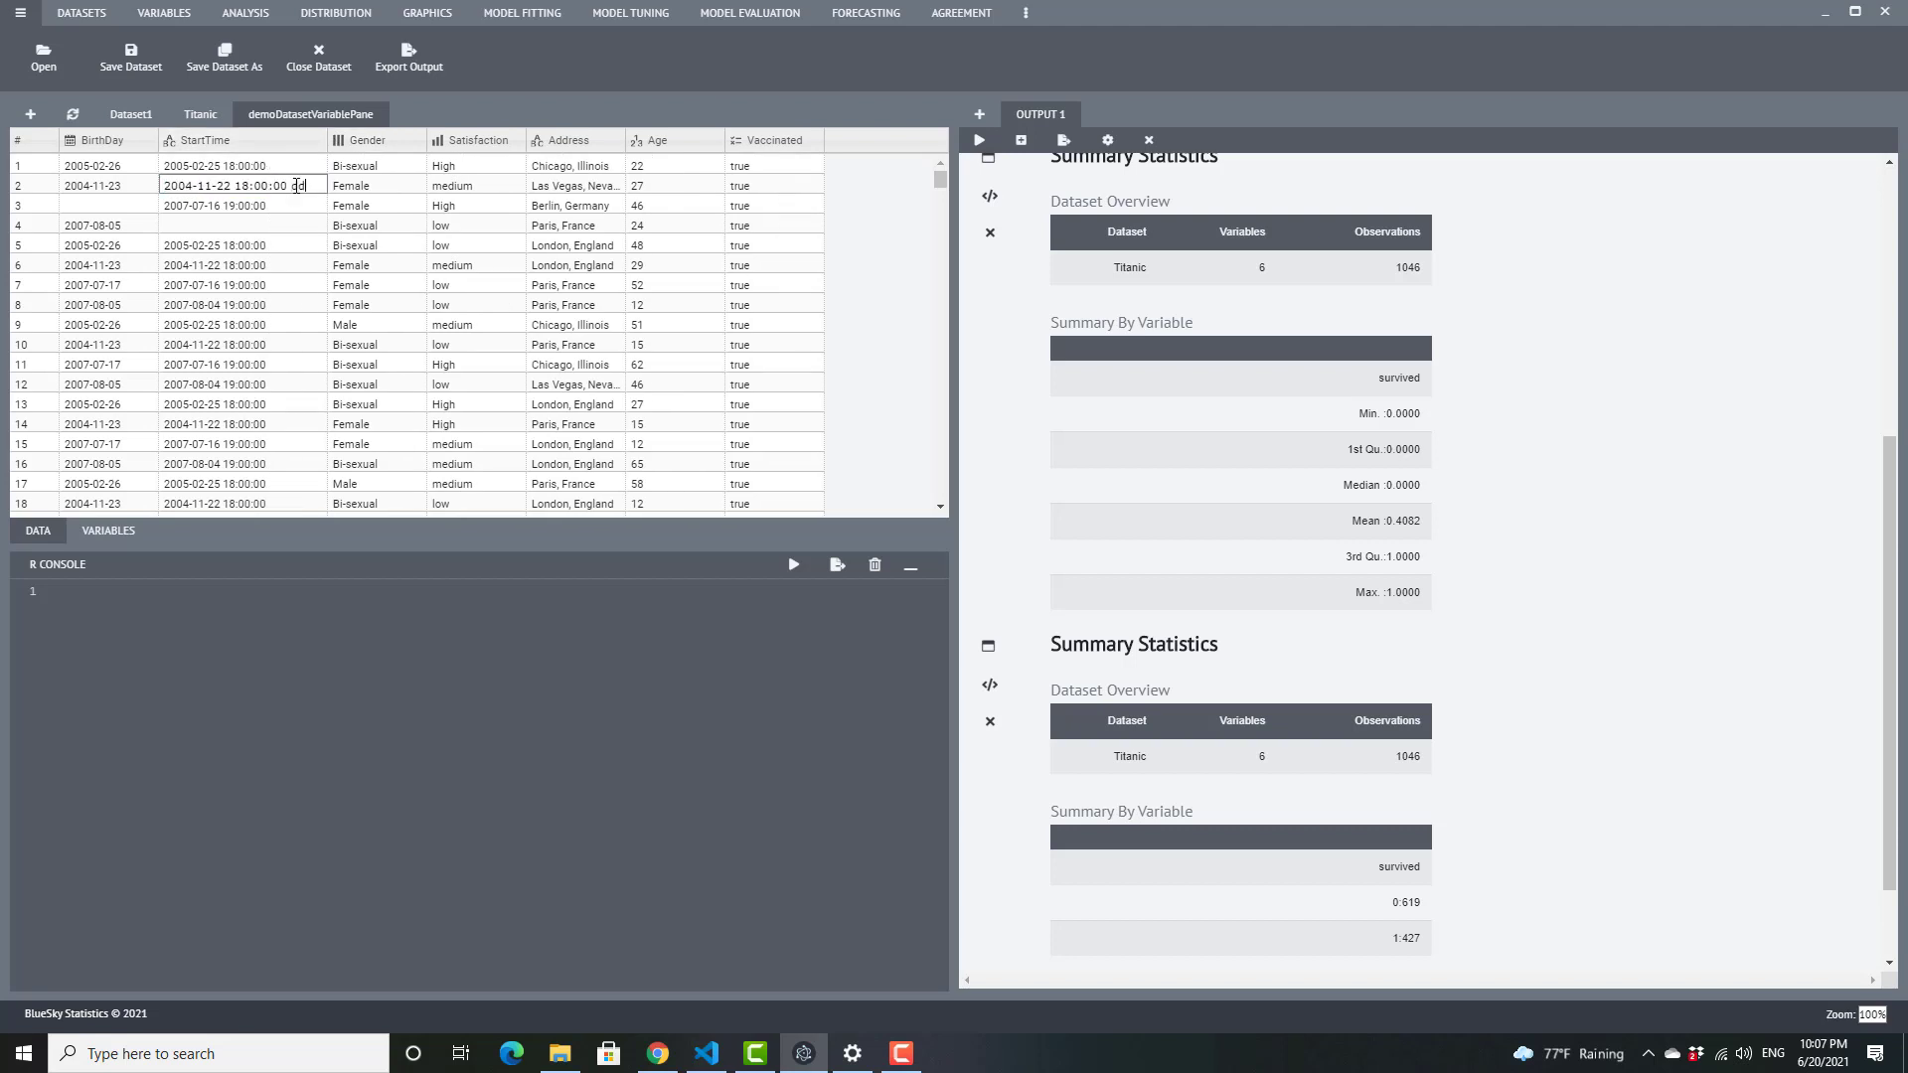
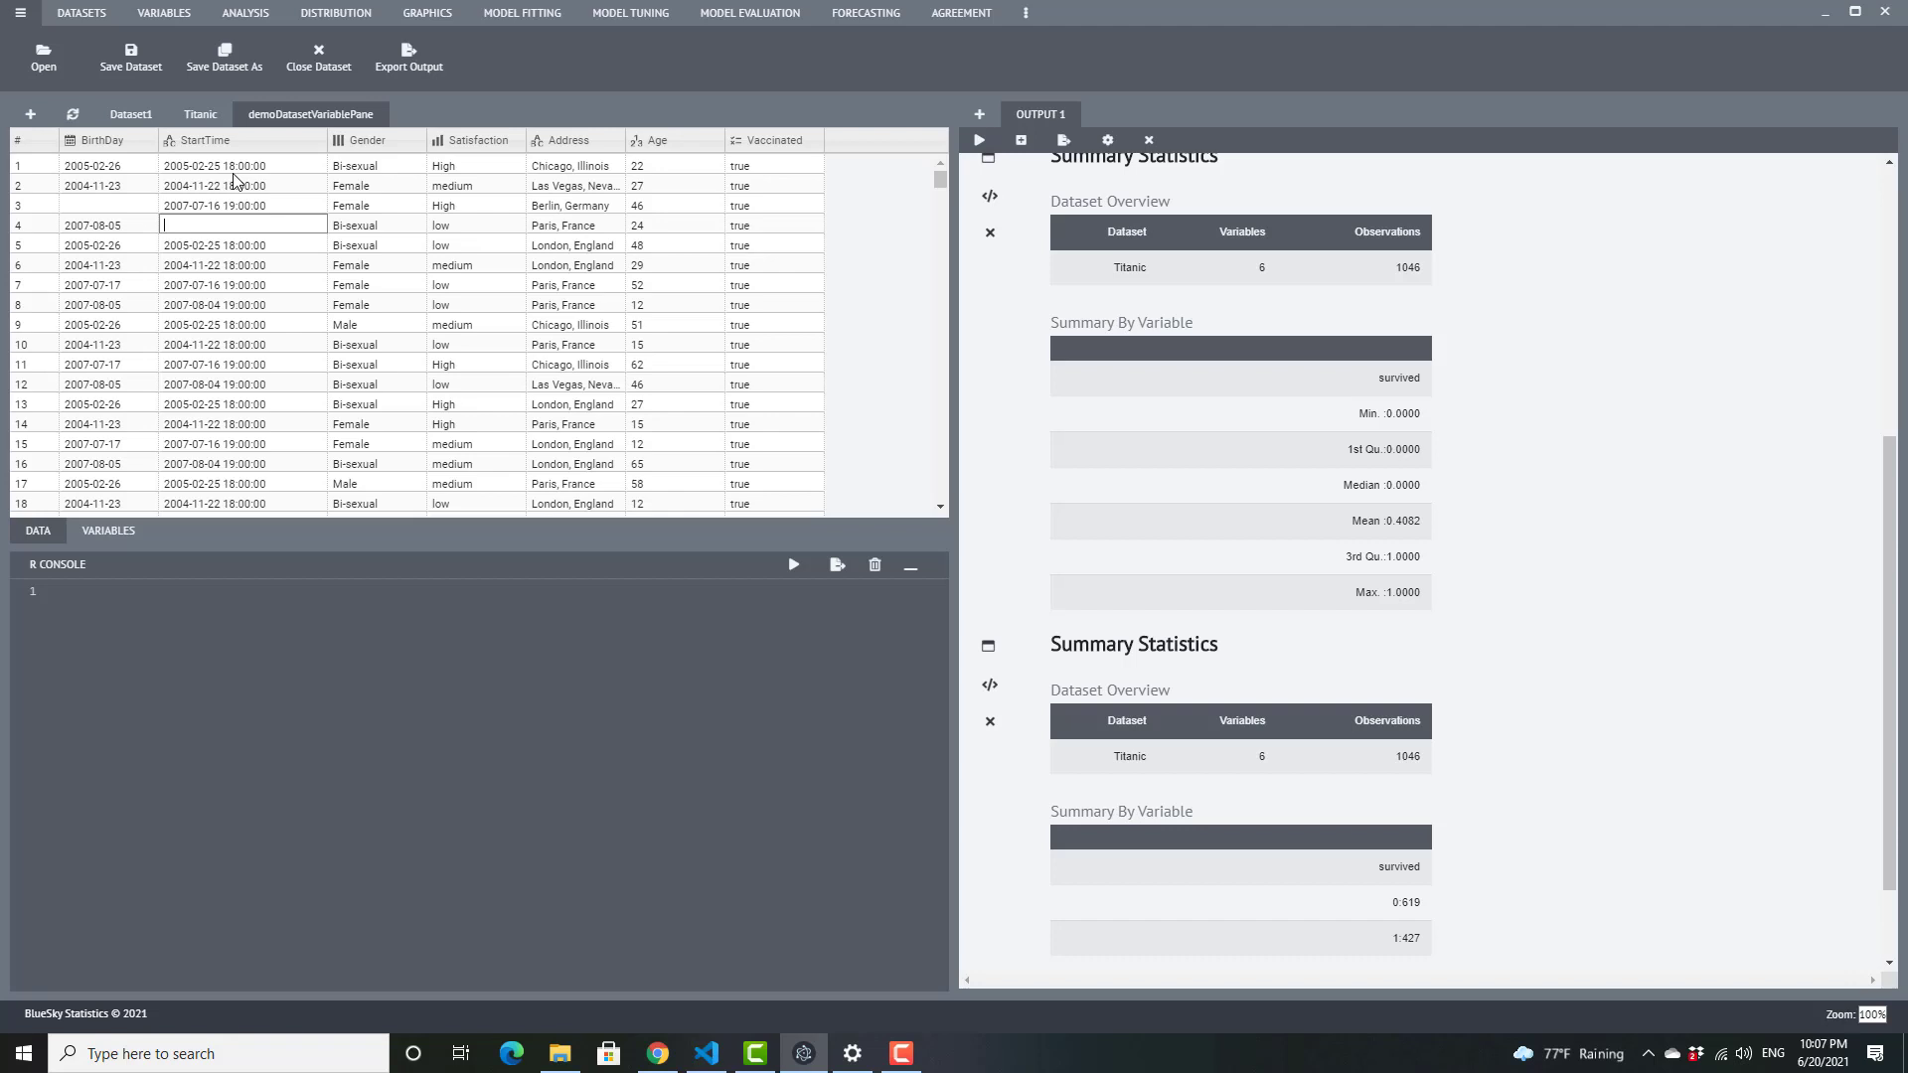
# Check which conversion options are offered for the StartTime variable, and return to the data view.
pyautogui.click(109, 531)
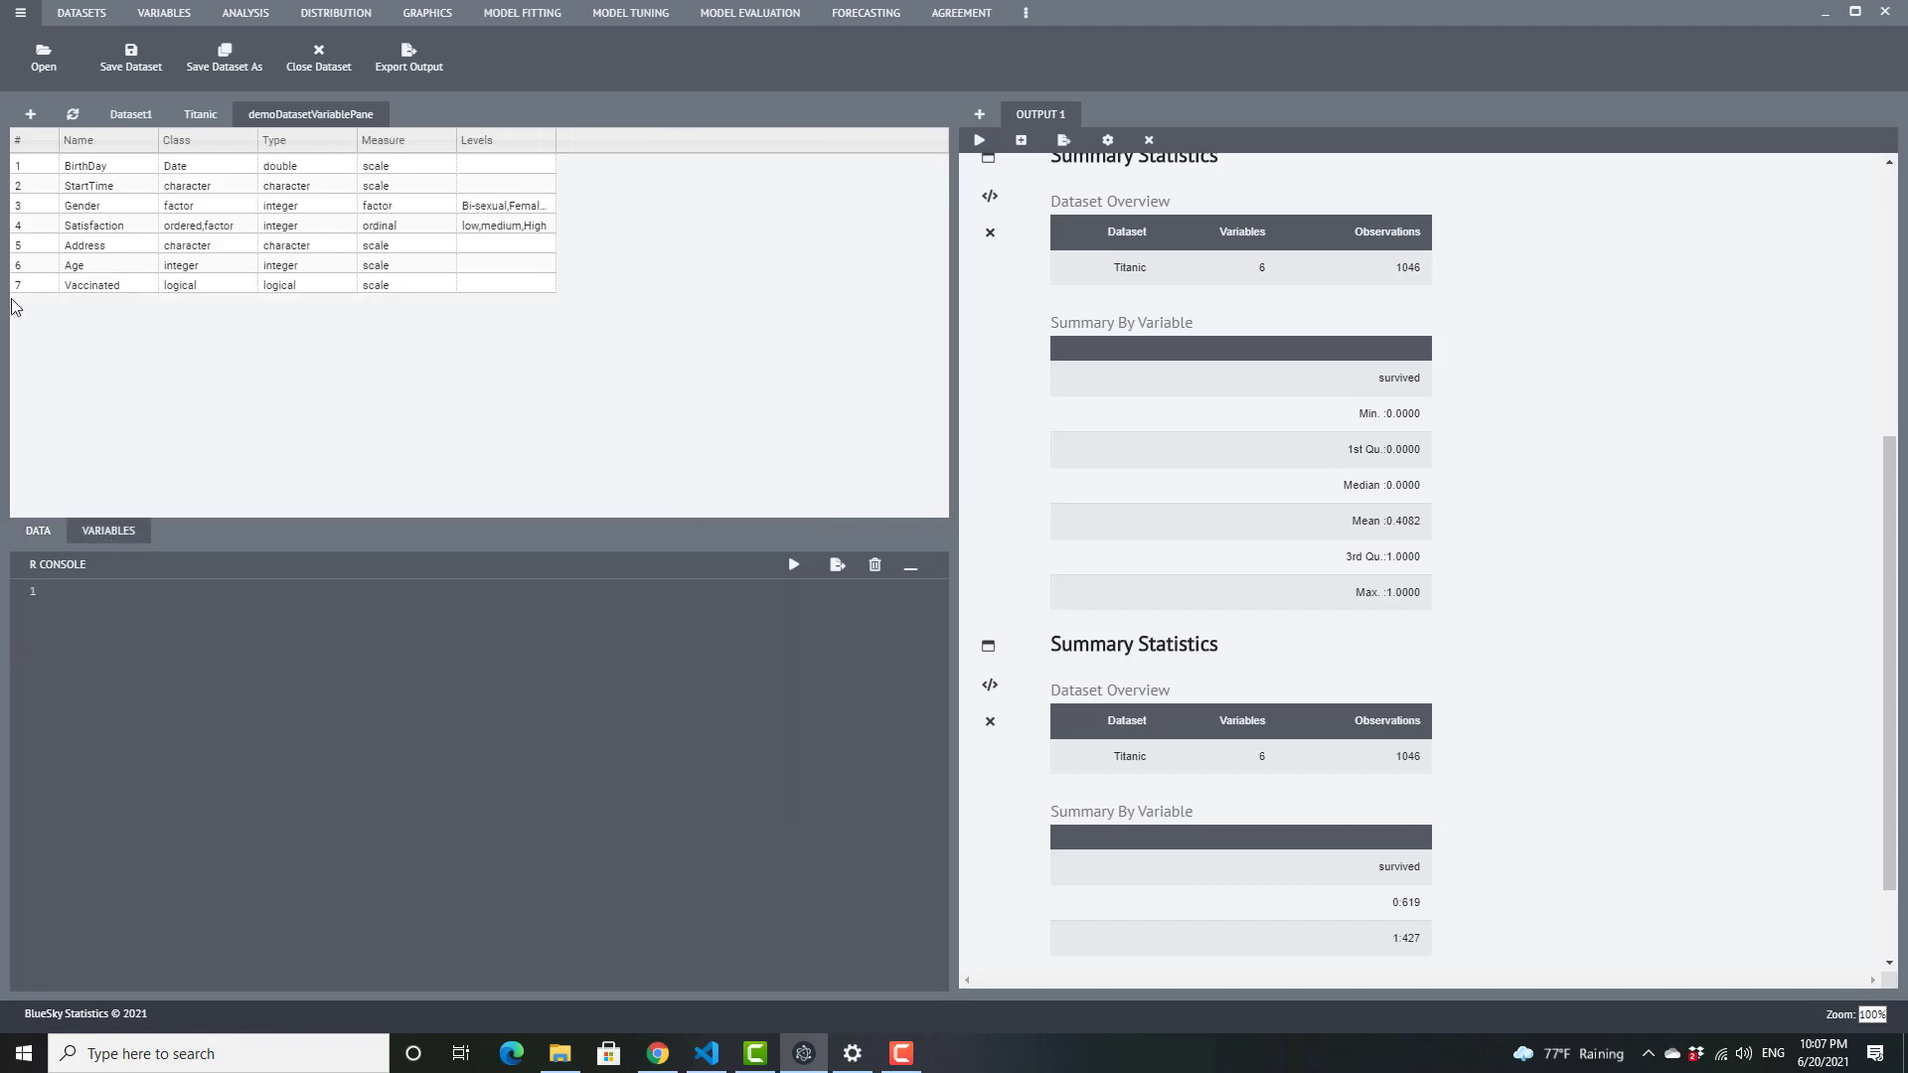
pyautogui.rightClick(41, 187)
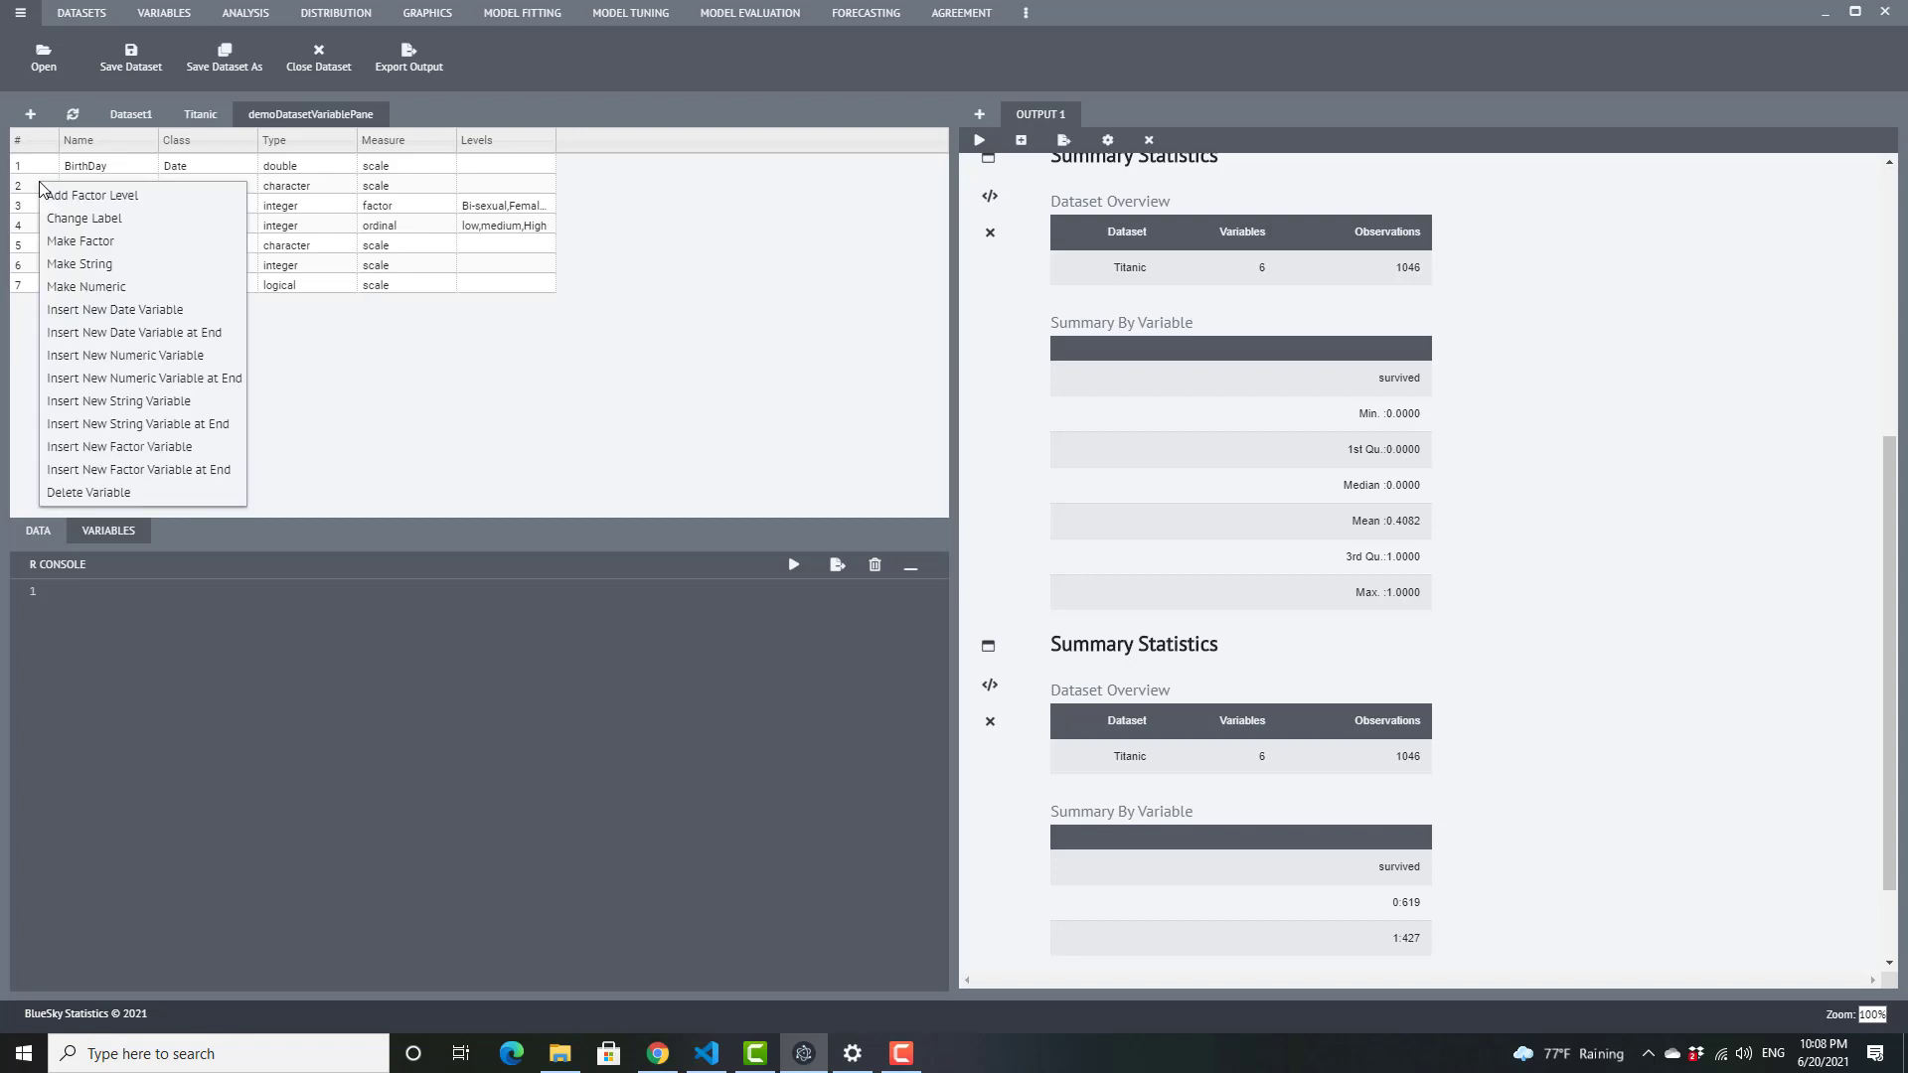
pyautogui.click(37, 534)
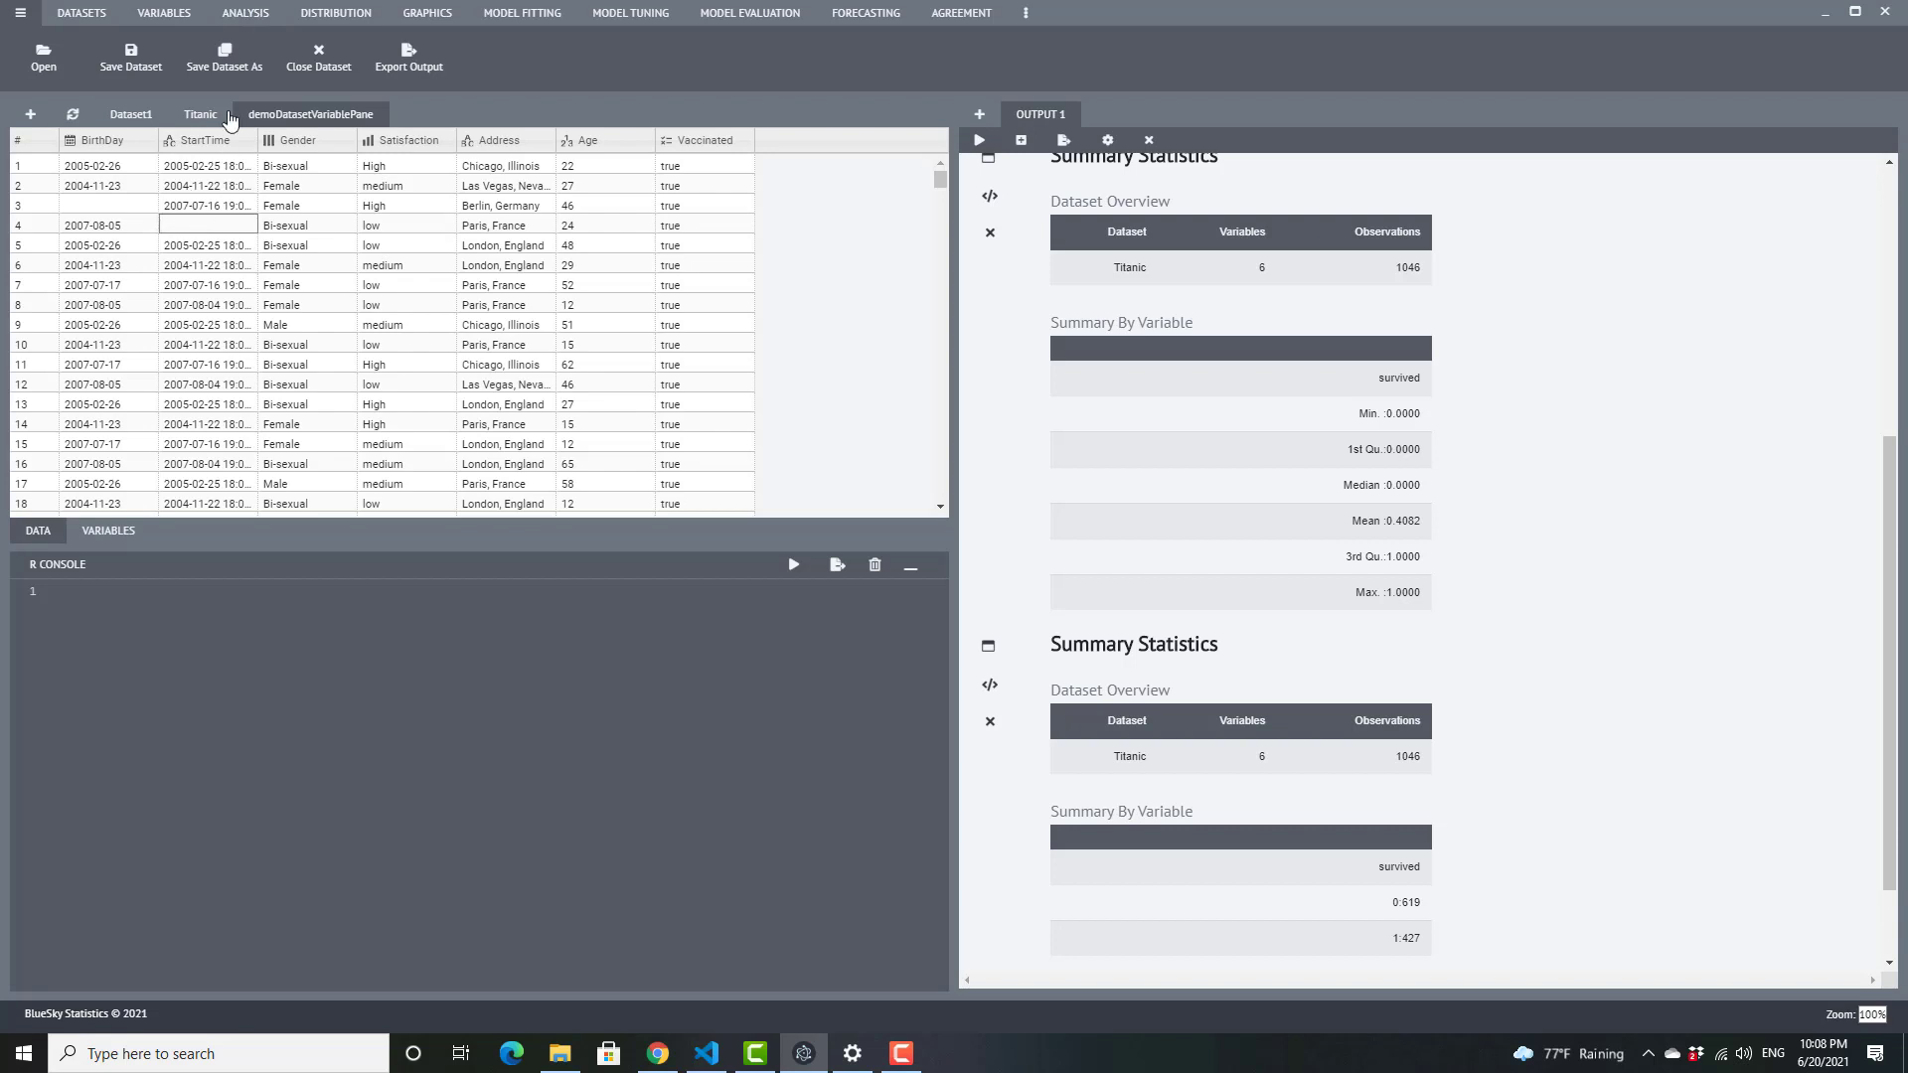
# Start a String To Date conversion and add StartTime as the string variable to convert.
pyautogui.click(159, 17)
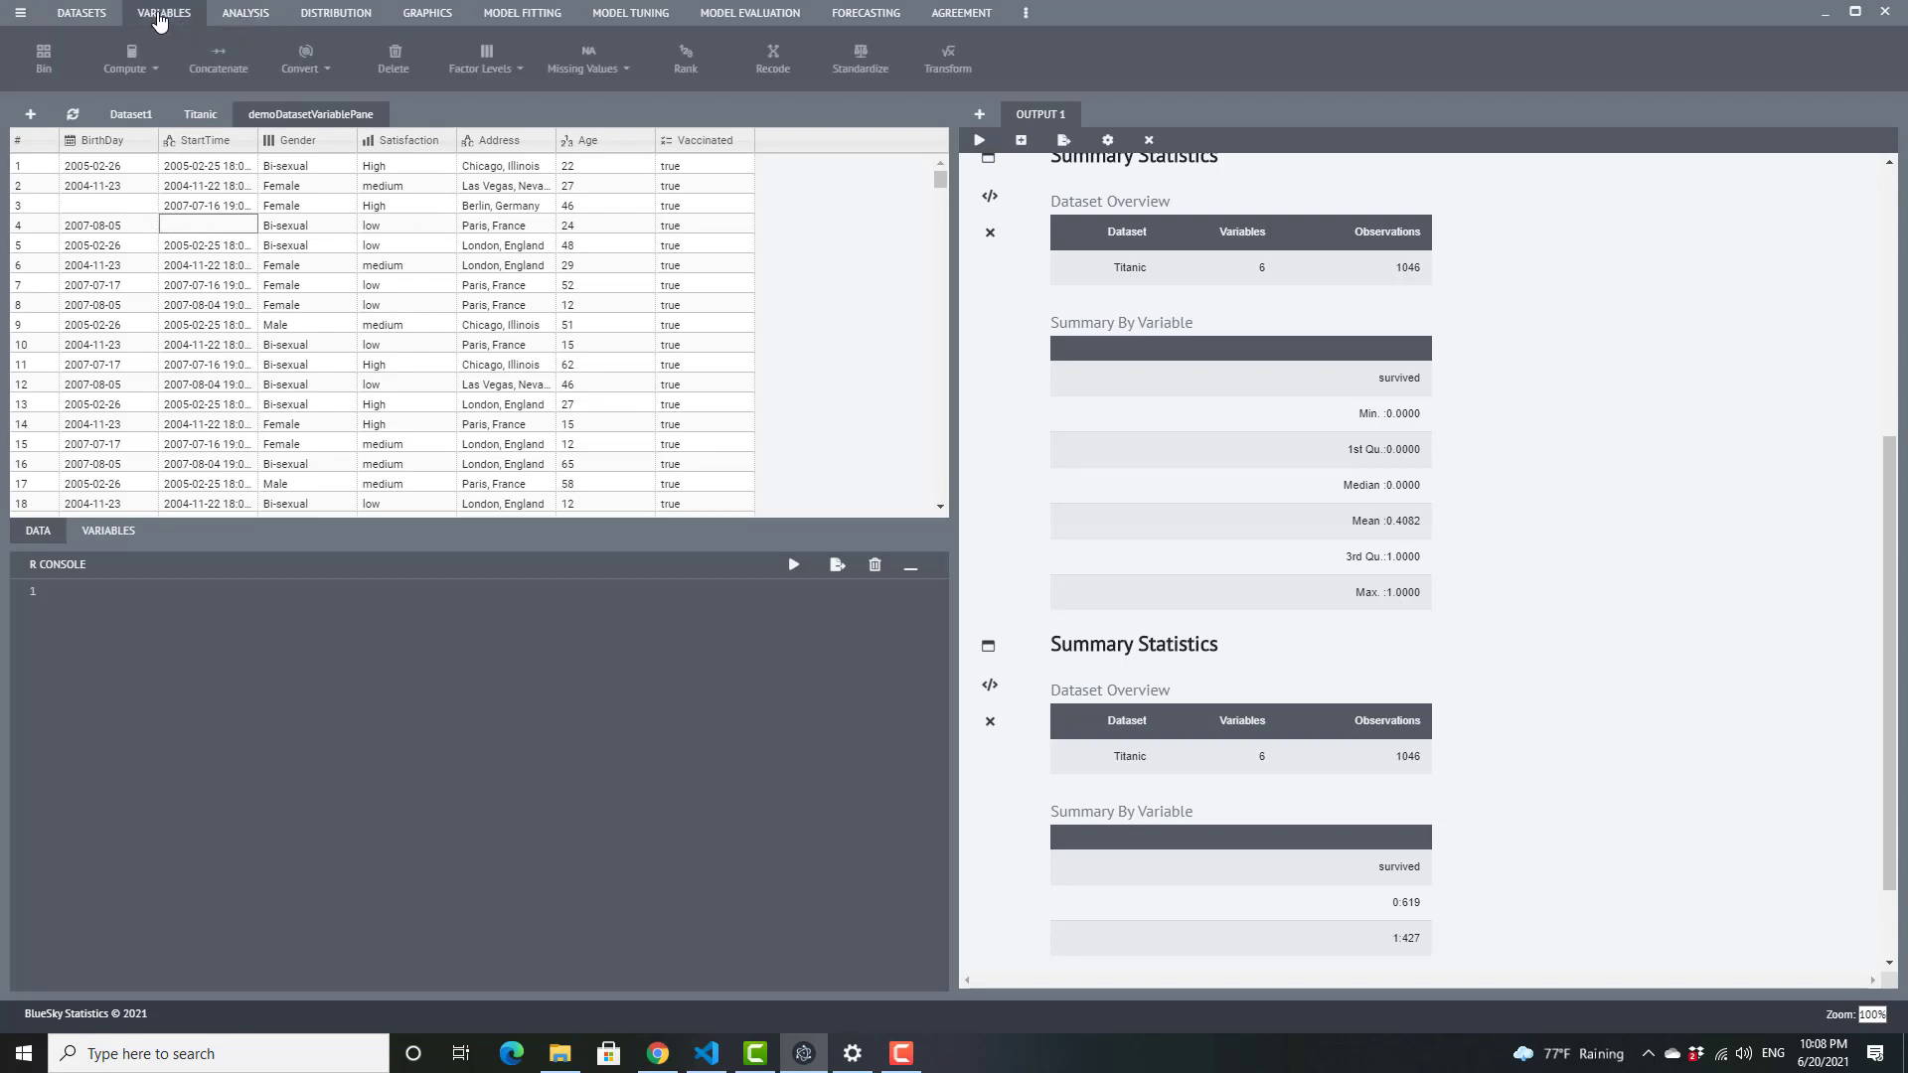
pyautogui.click(329, 72)
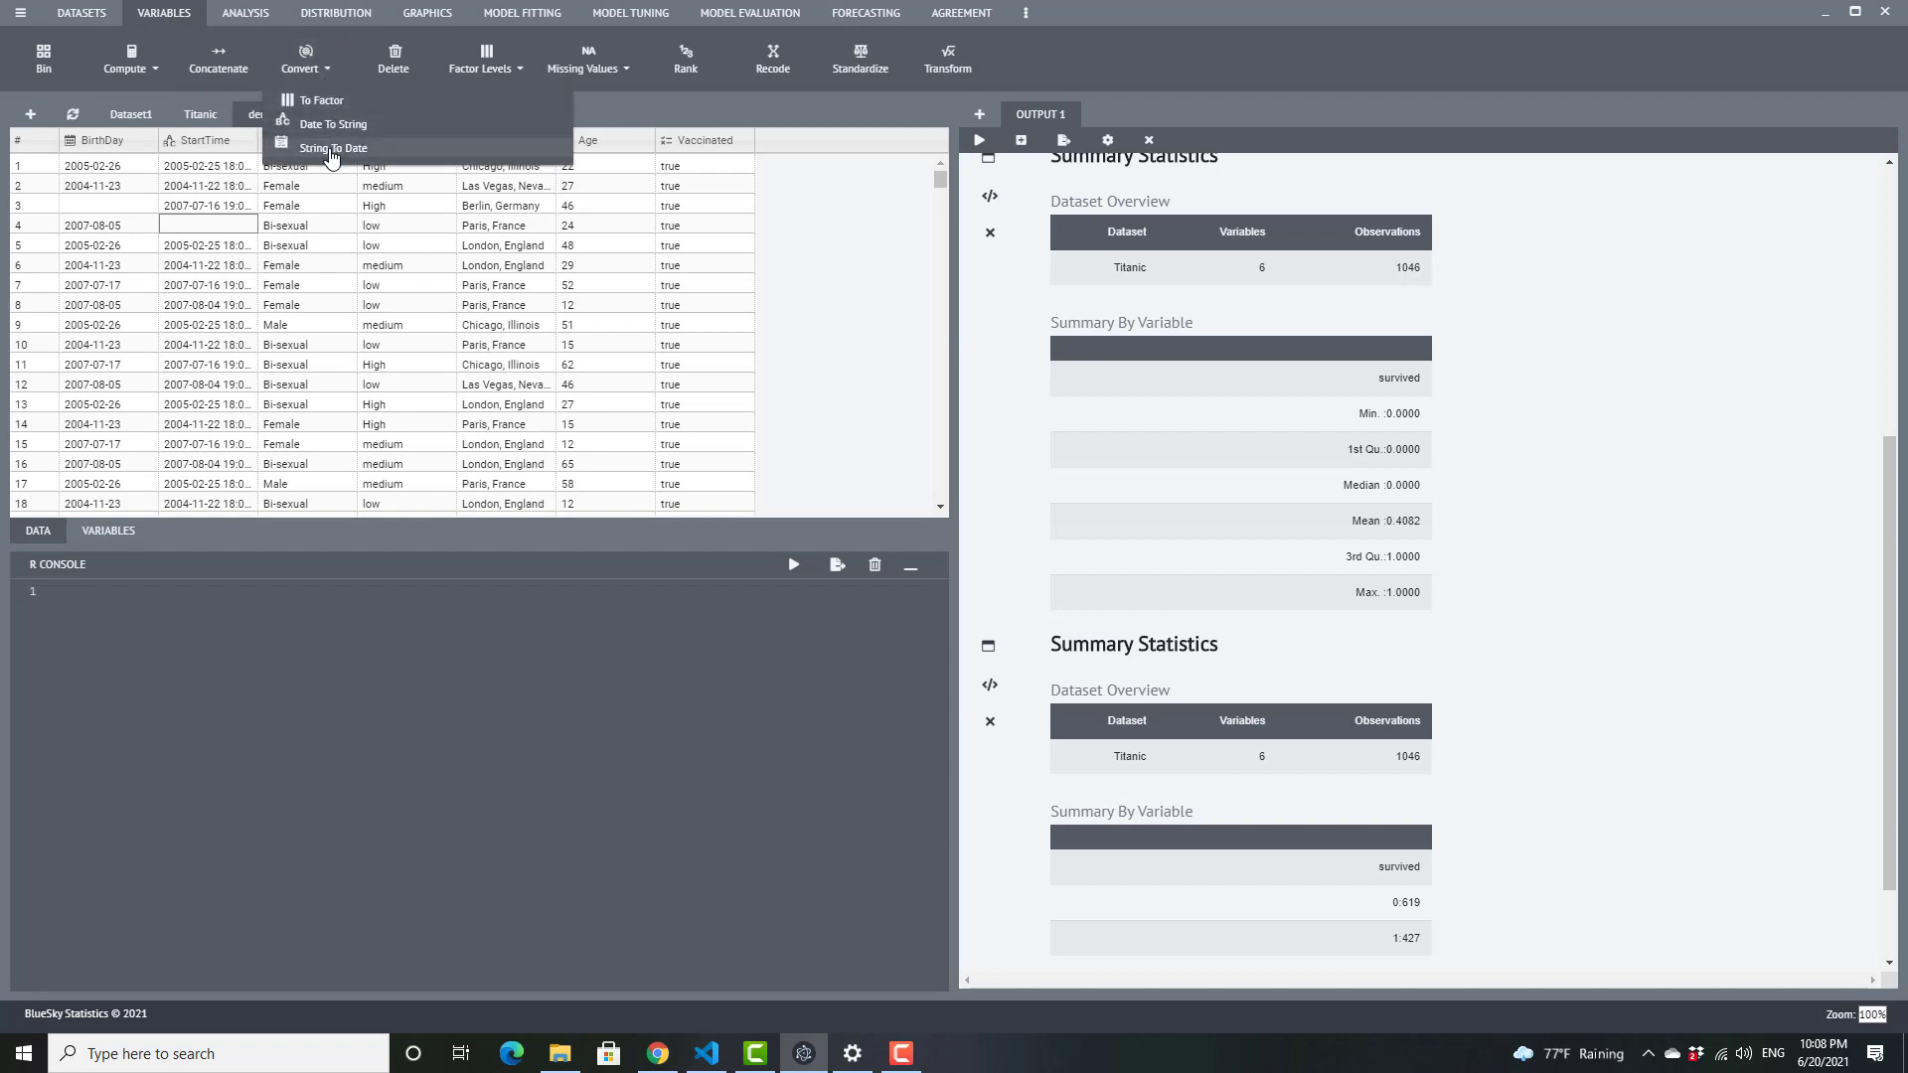
pyautogui.click(331, 149)
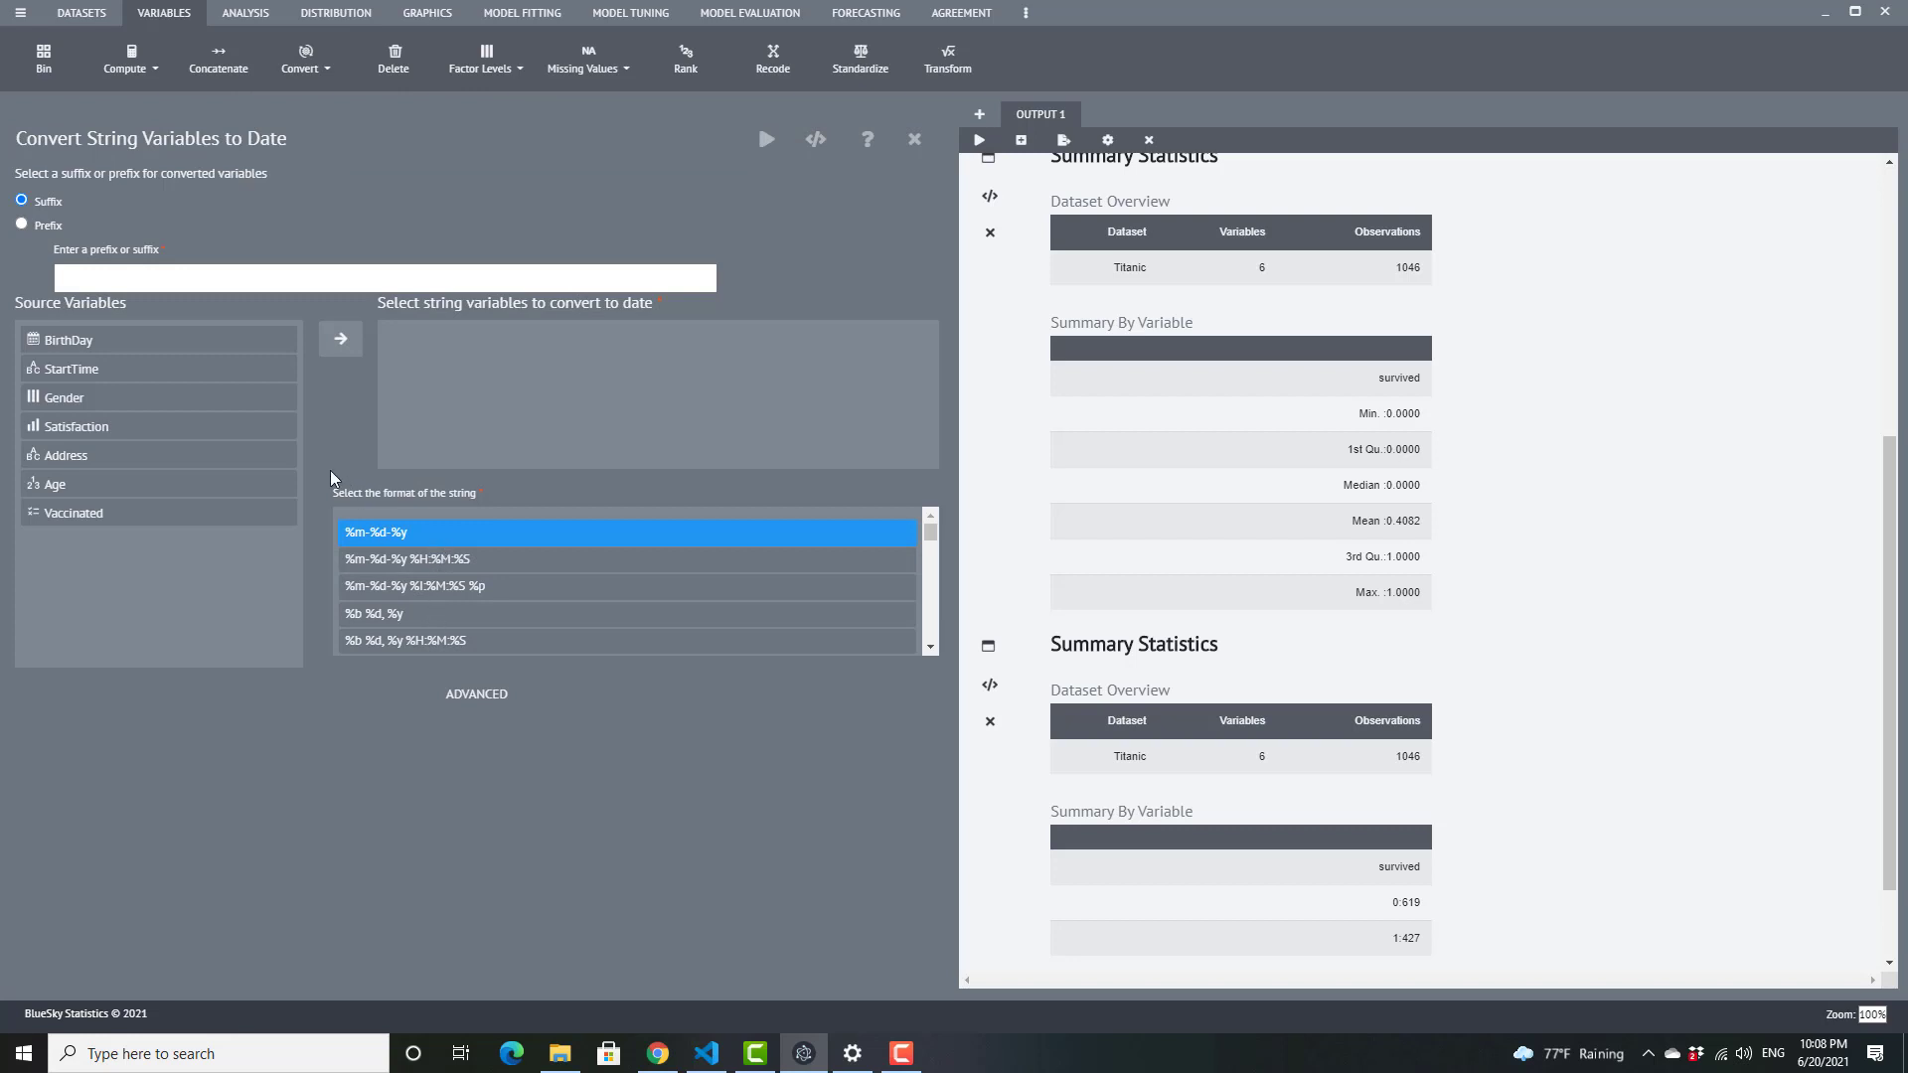
pyautogui.click(140, 370)
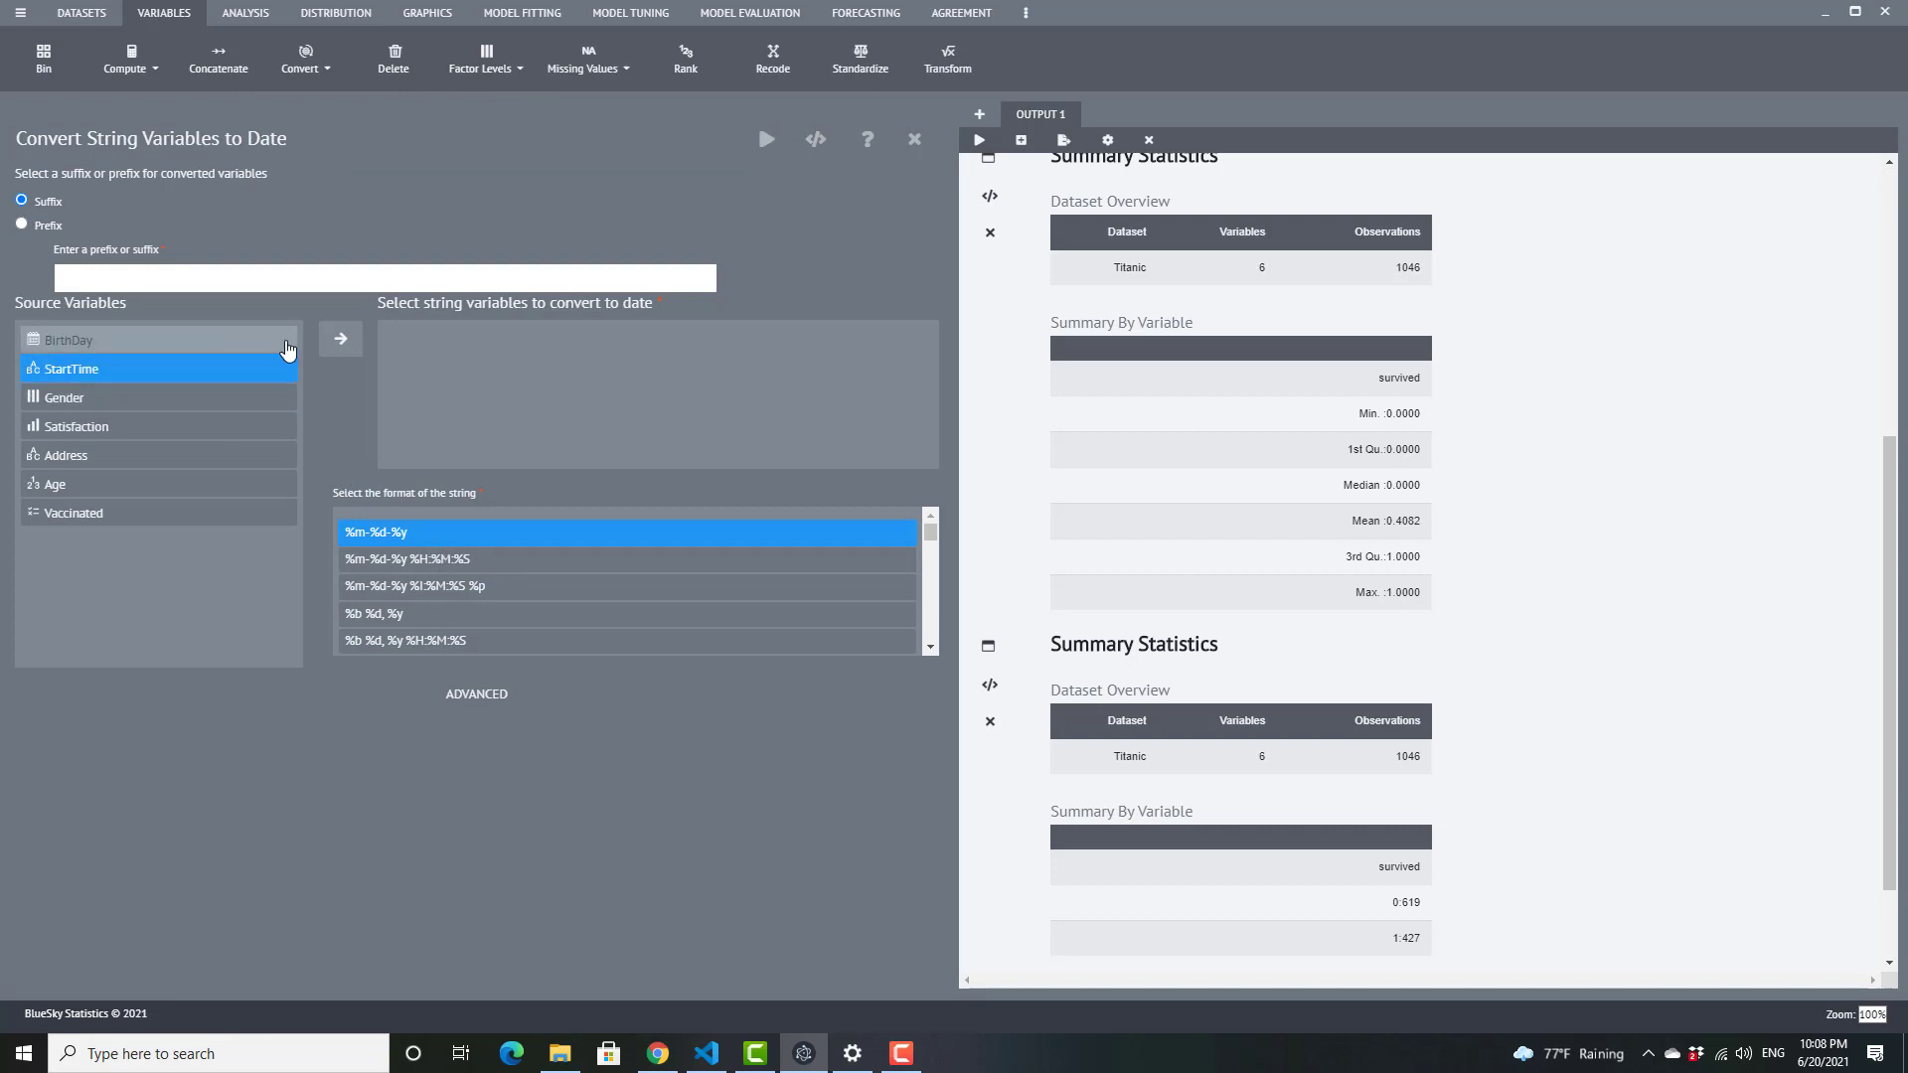
pyautogui.click(337, 341)
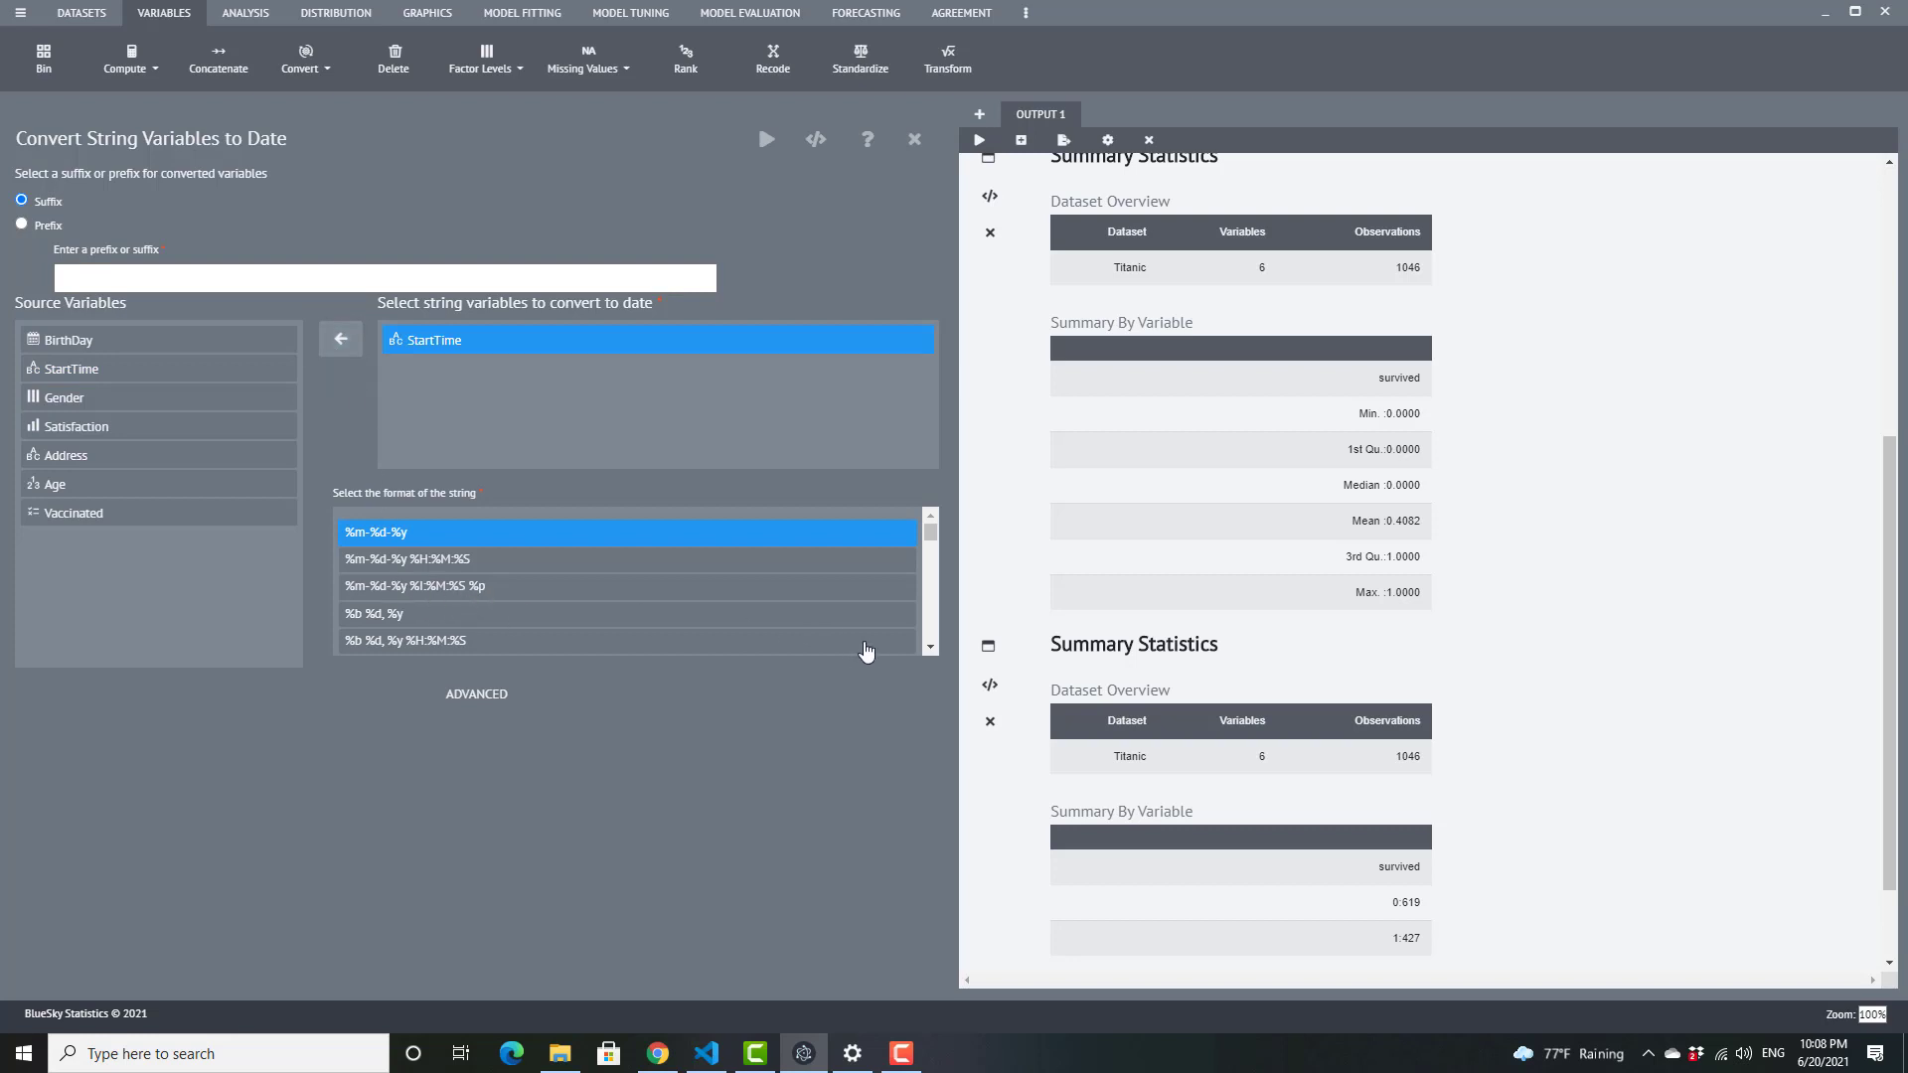
# Examine the string formats offered for converting StartTime to a date.
pyautogui.click(930, 647)
pyautogui.click(930, 647)
pyautogui.click(929, 647)
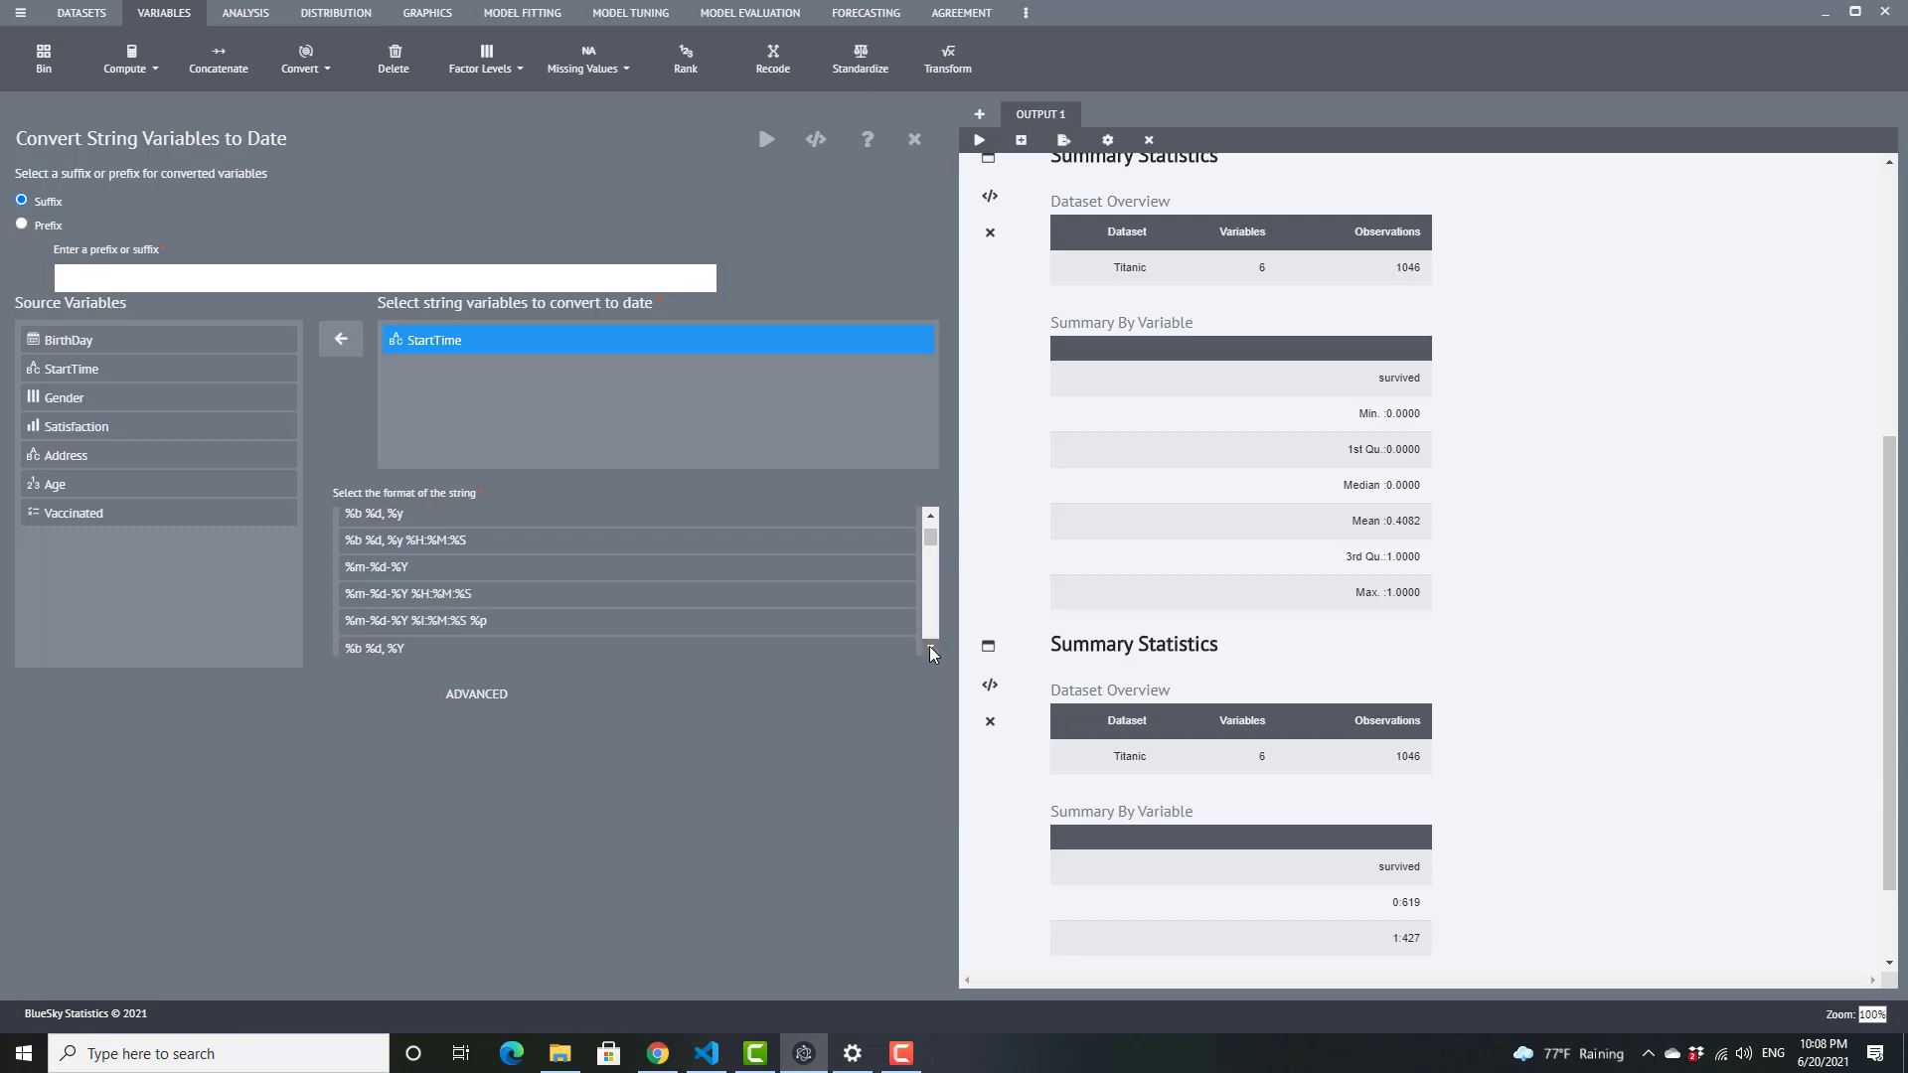
pyautogui.click(930, 648)
pyautogui.click(930, 648)
pyautogui.click(930, 648)
pyautogui.click(930, 647)
pyautogui.click(930, 647)
pyautogui.click(930, 648)
pyautogui.click(930, 648)
pyautogui.click(930, 648)
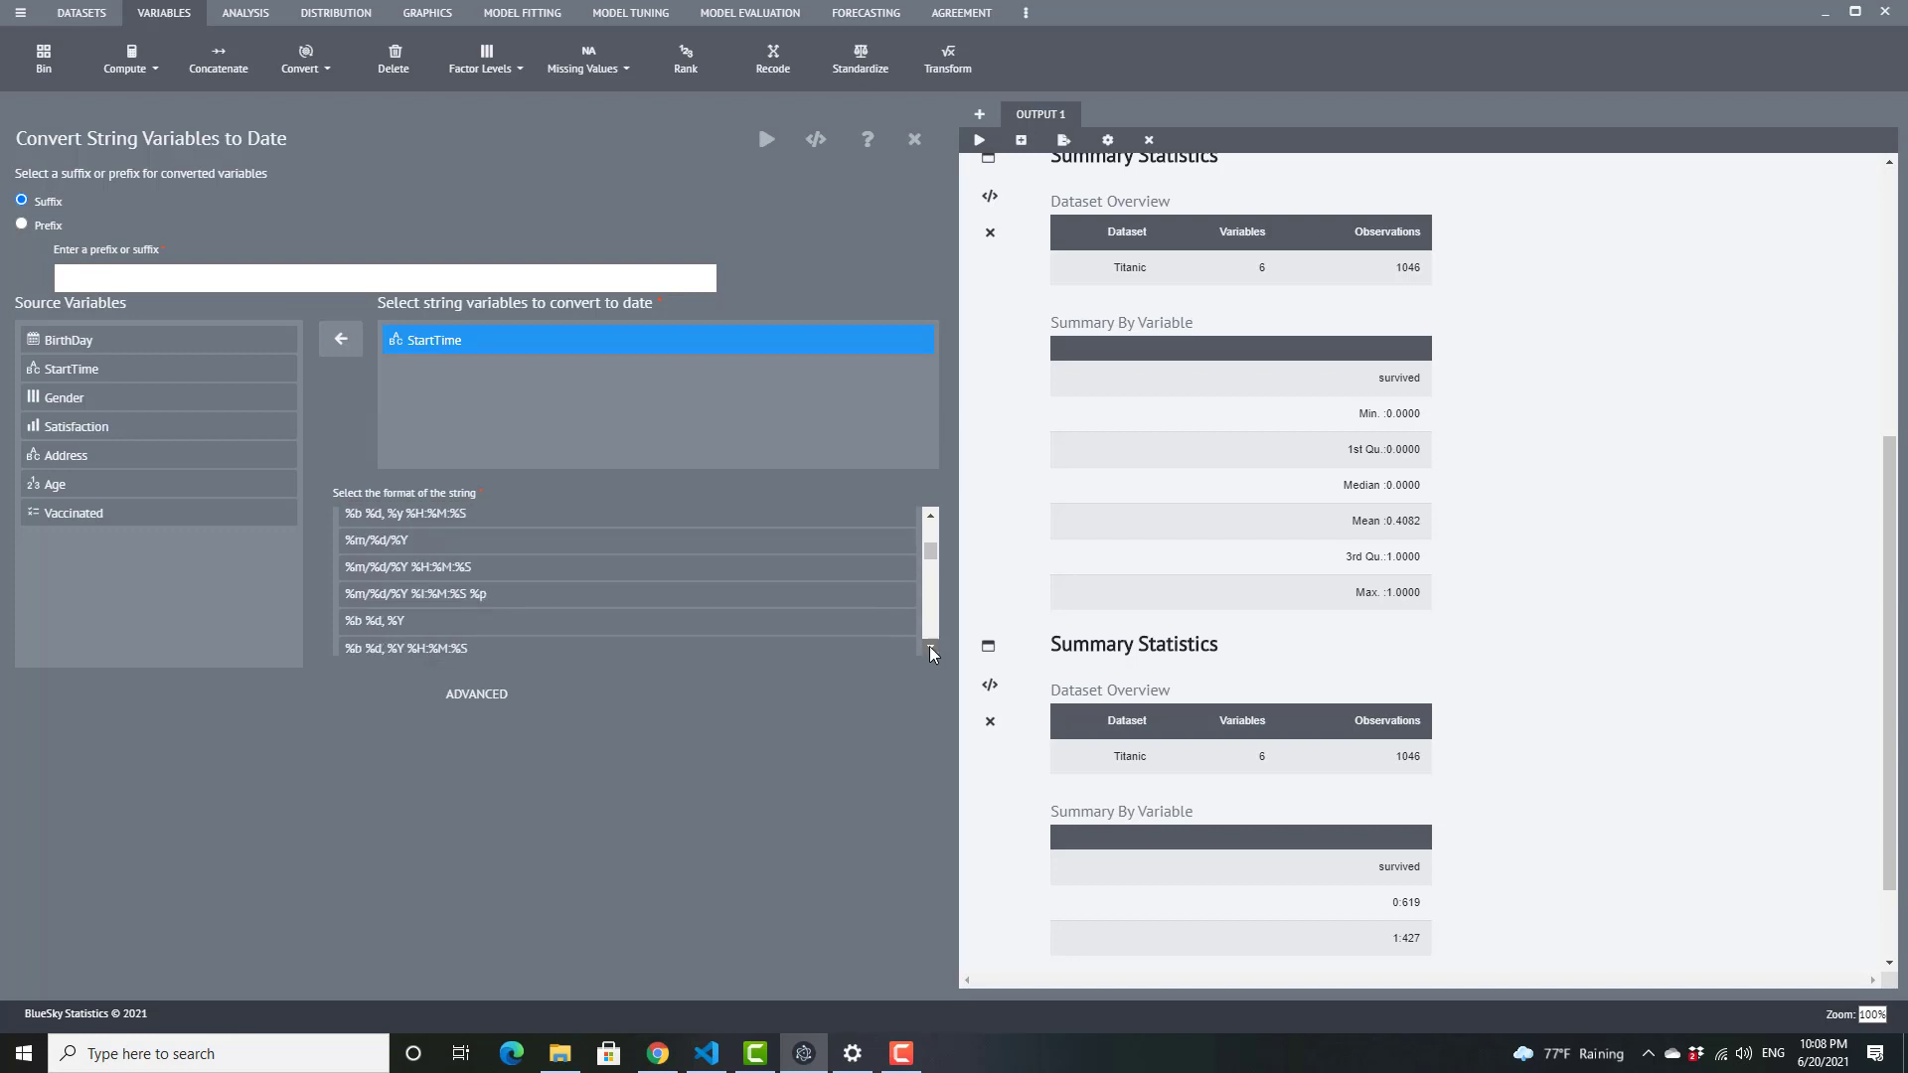
pyautogui.click(930, 648)
pyautogui.click(930, 648)
pyautogui.click(930, 648)
pyautogui.click(930, 648)
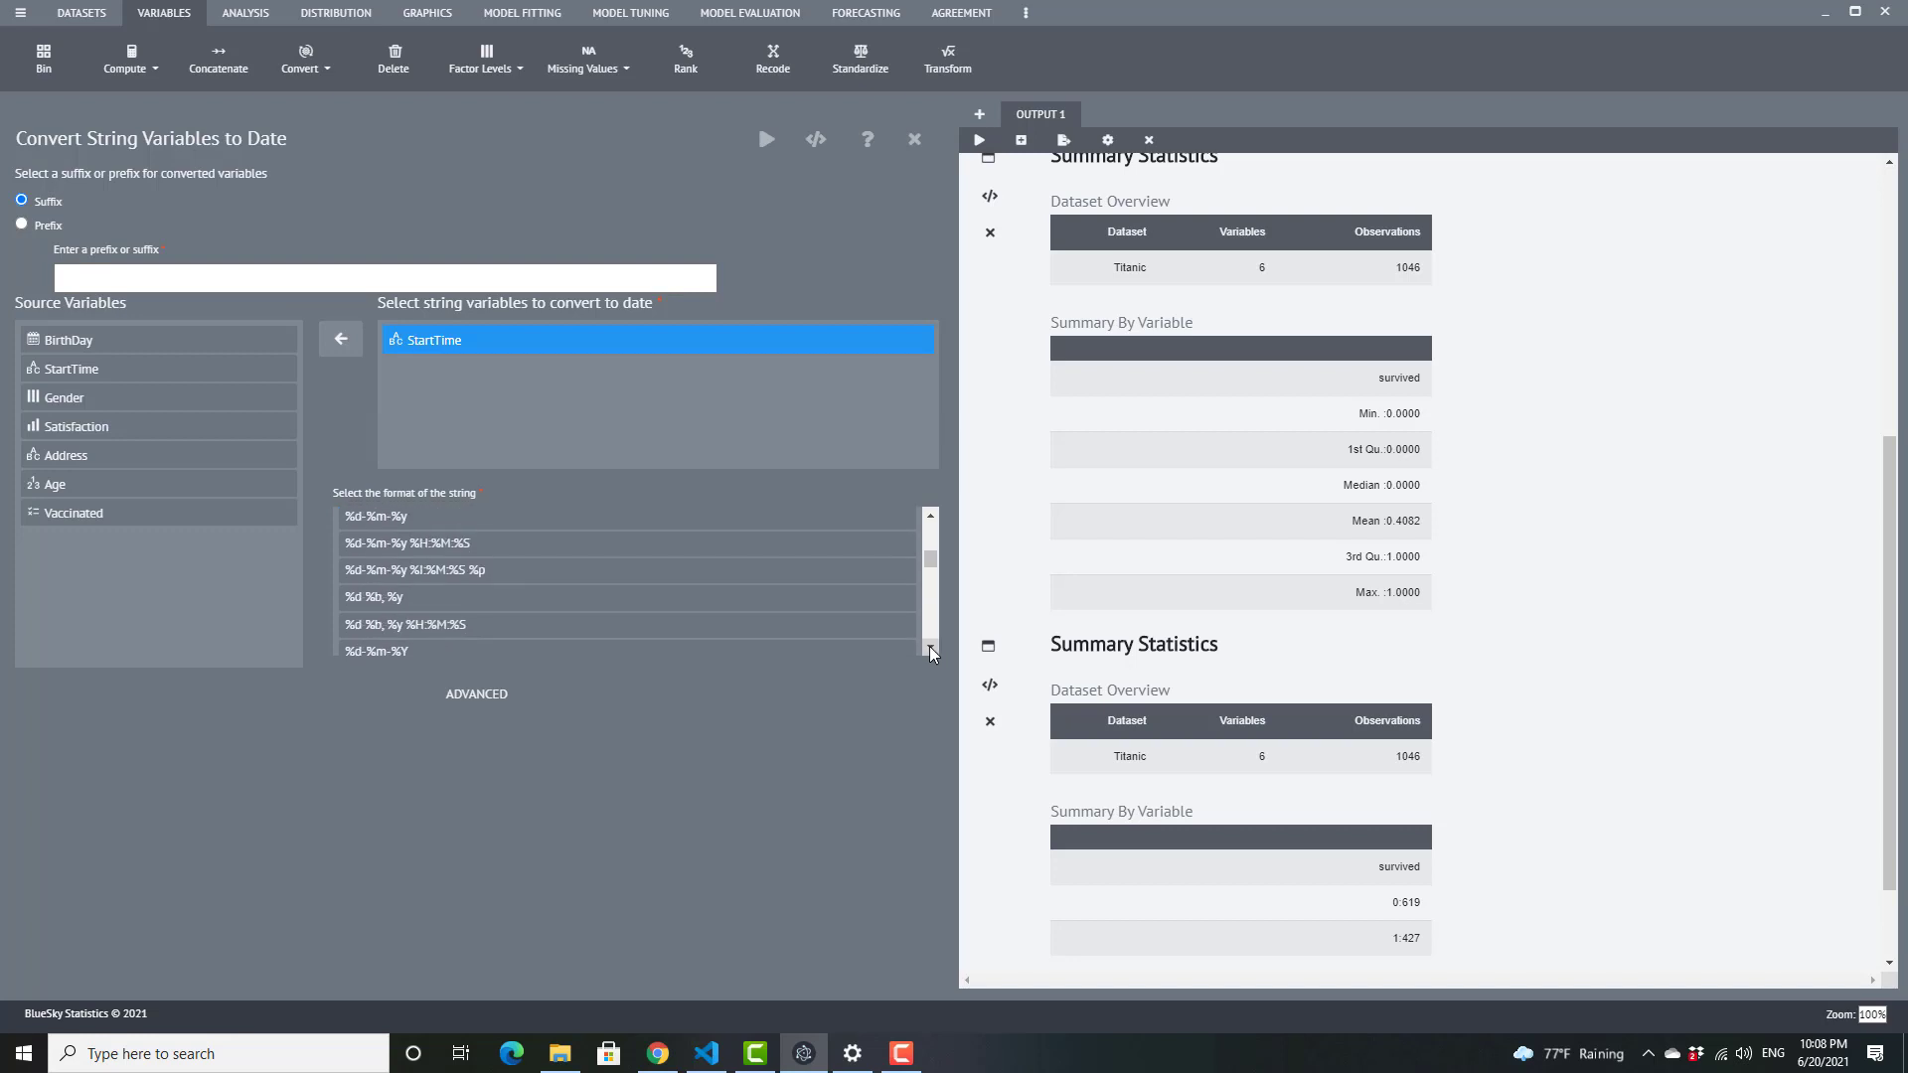
# Read the Convert String to Date help and open the full R documentation for the strptime function.
pyautogui.click(867, 139)
pyautogui.scroll(-3, 709, 333)
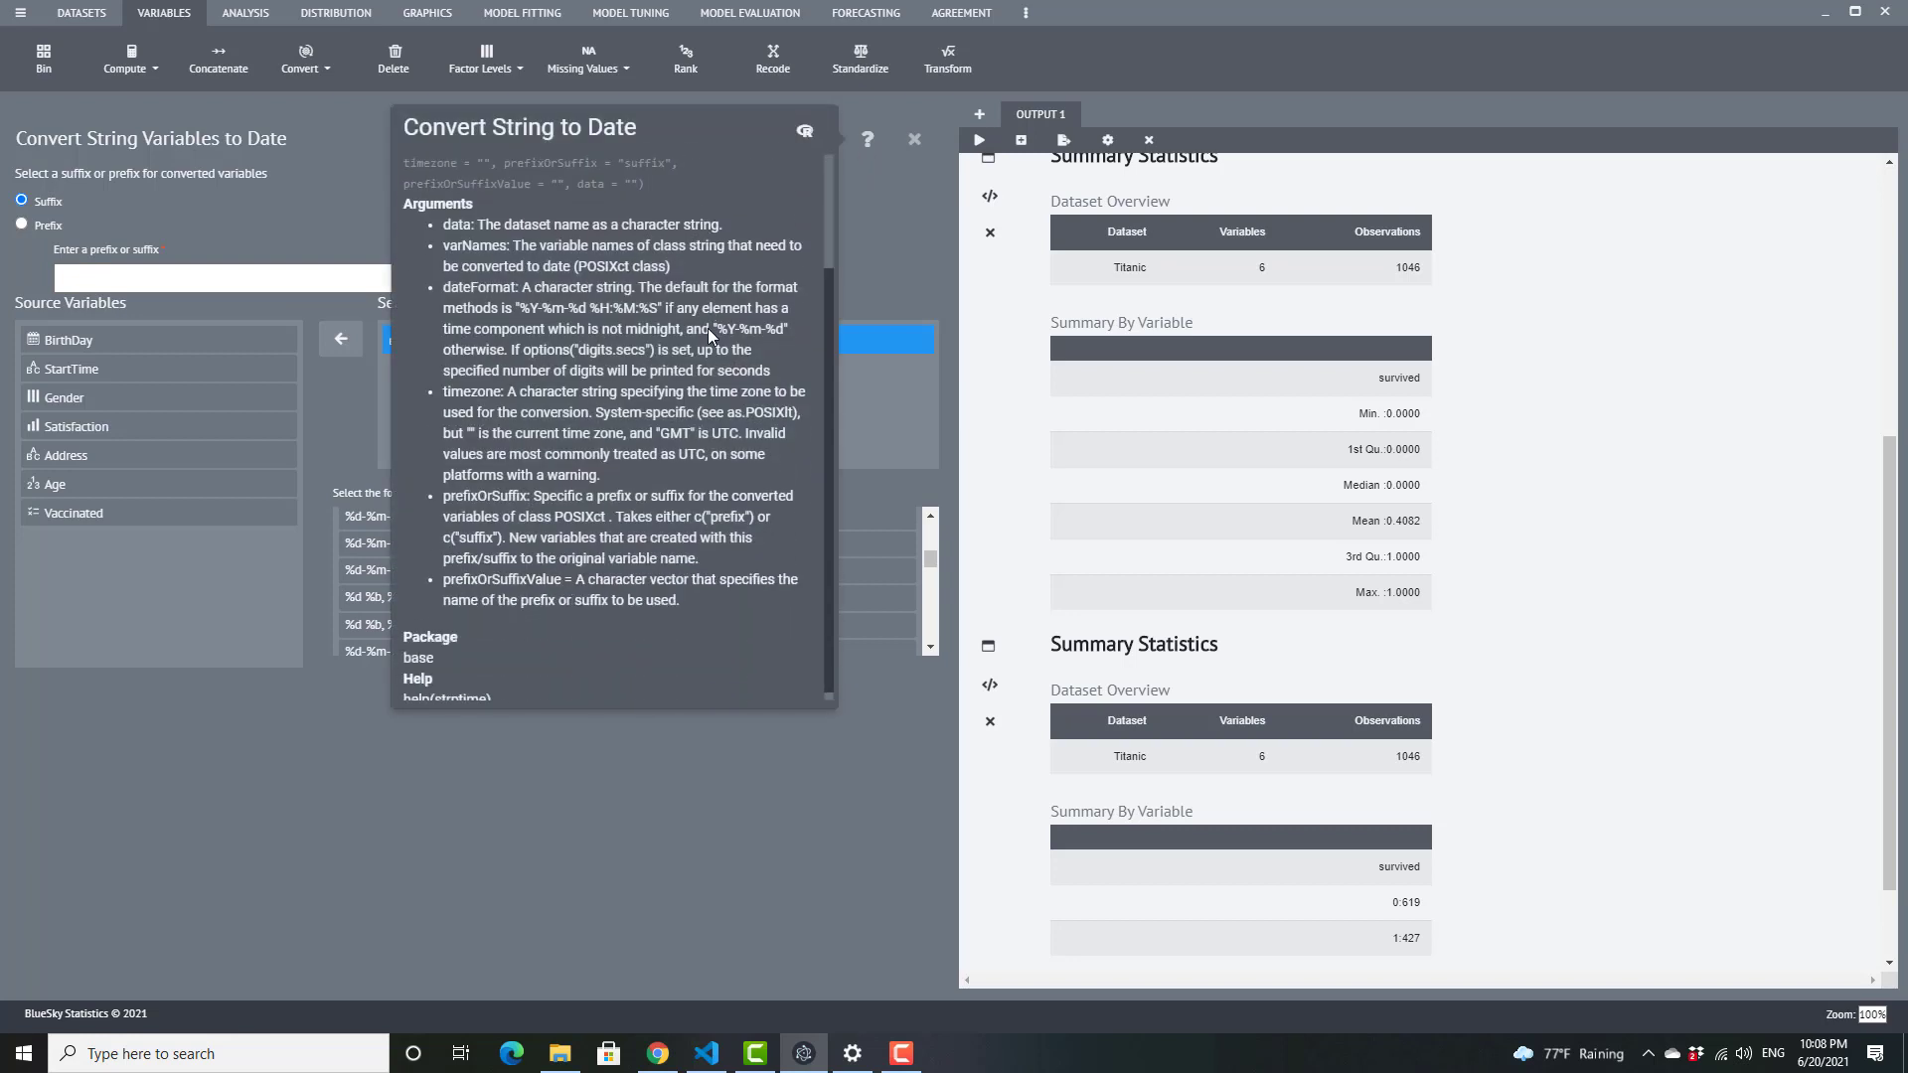
pyautogui.scroll(1, 709, 334)
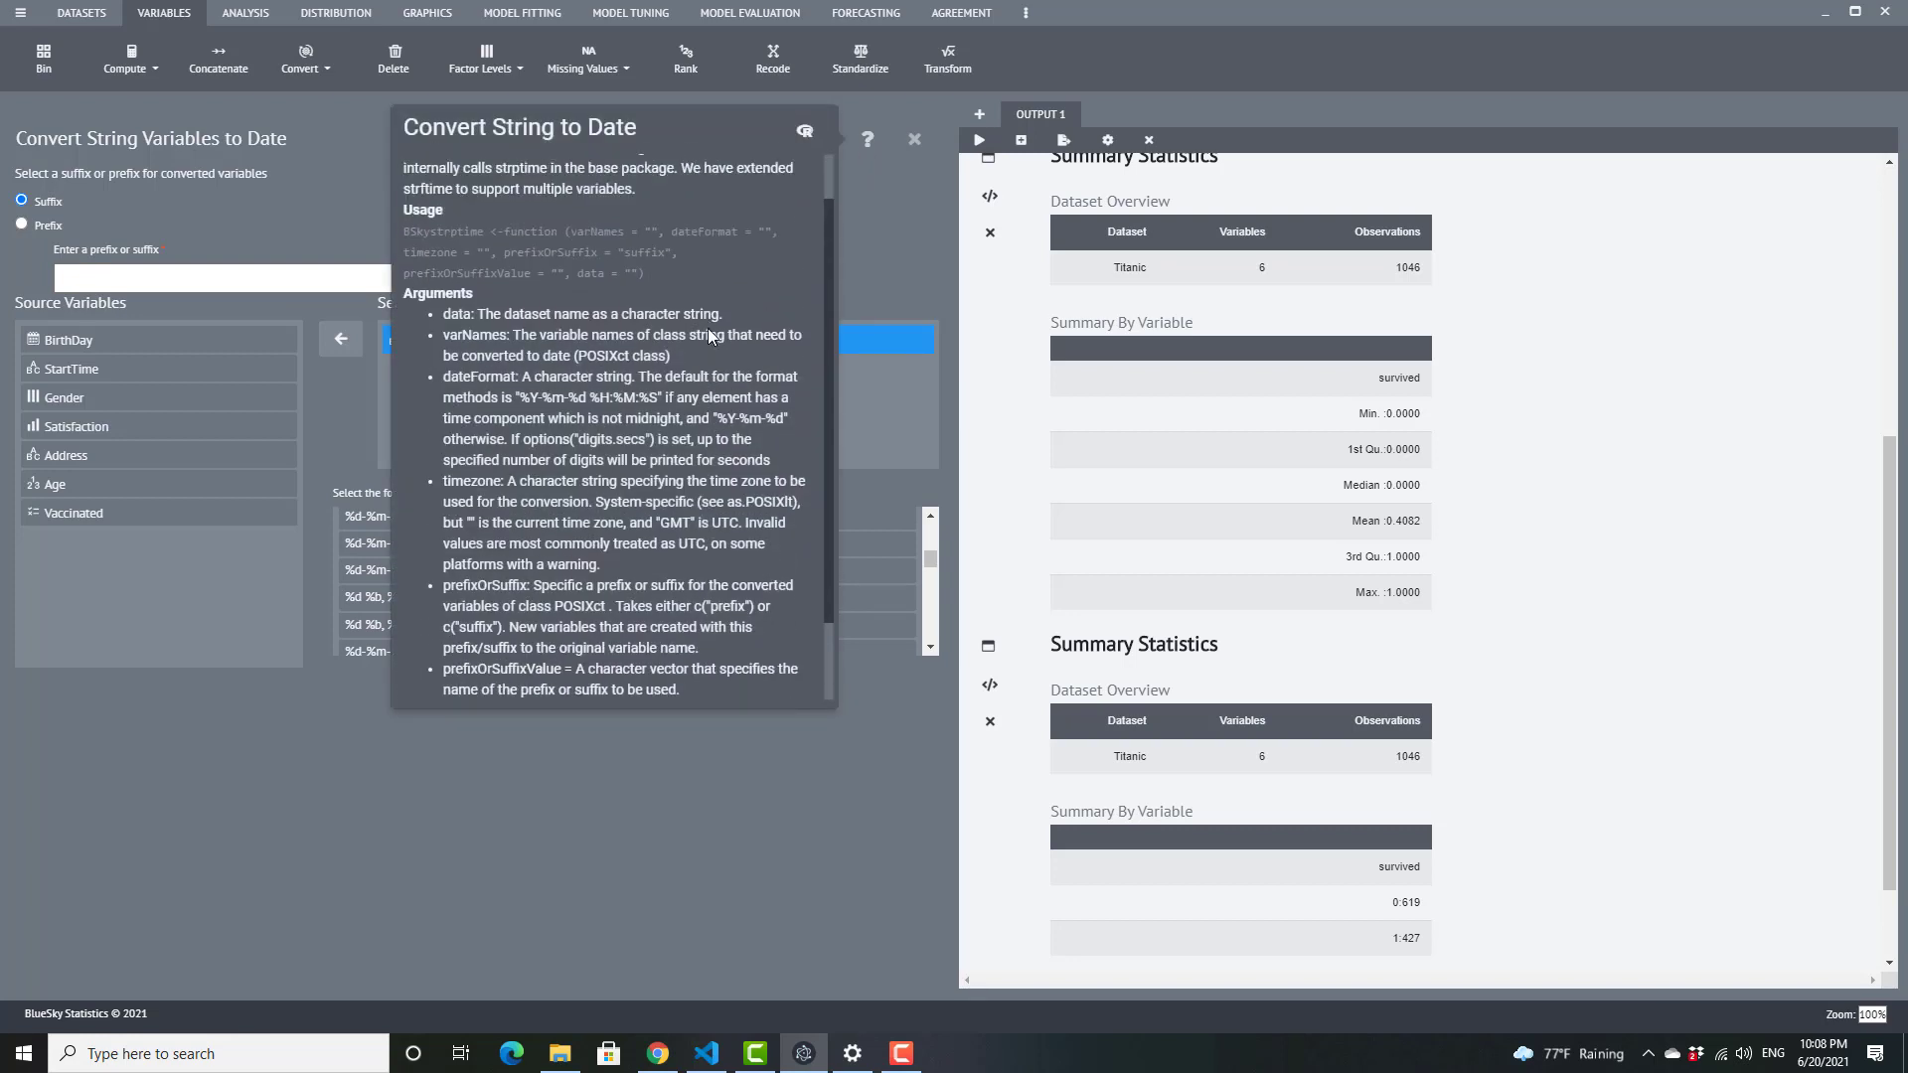
pyautogui.scroll(1, 711, 336)
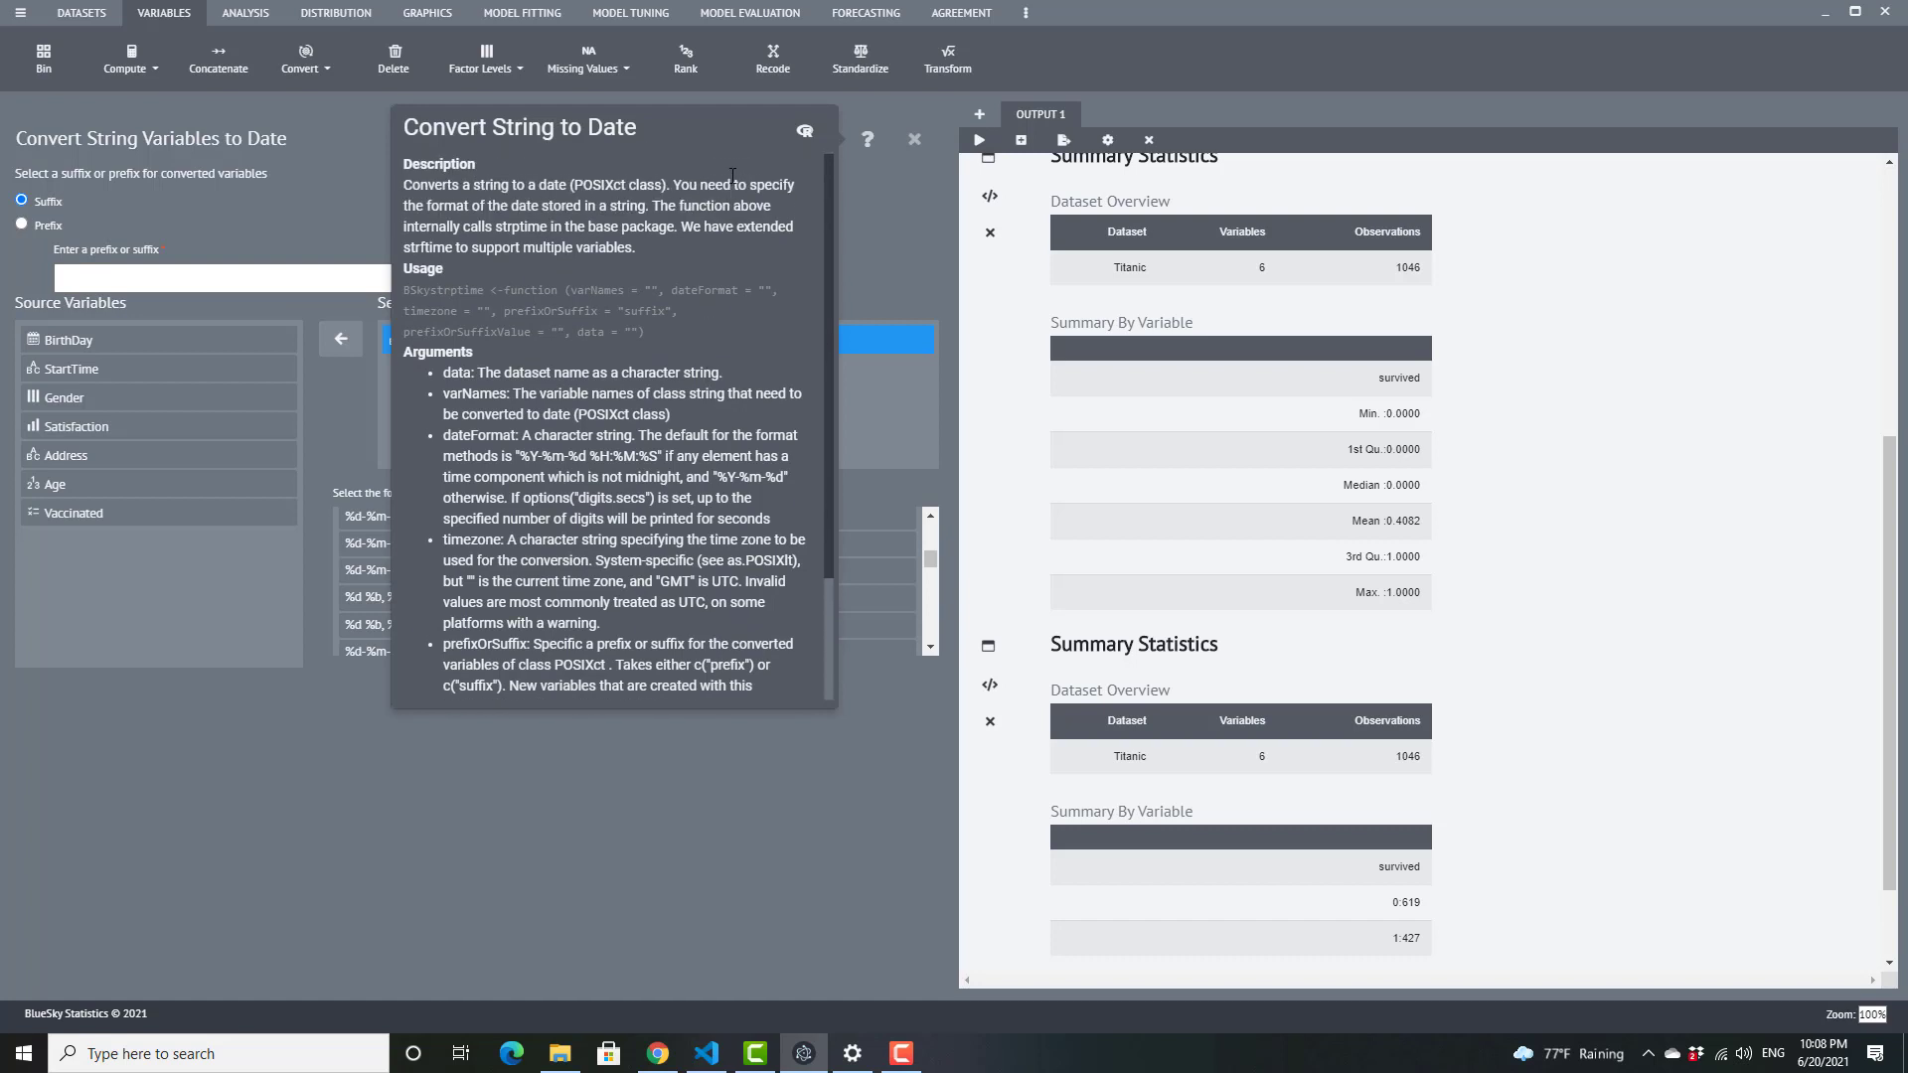
pyautogui.click(806, 134)
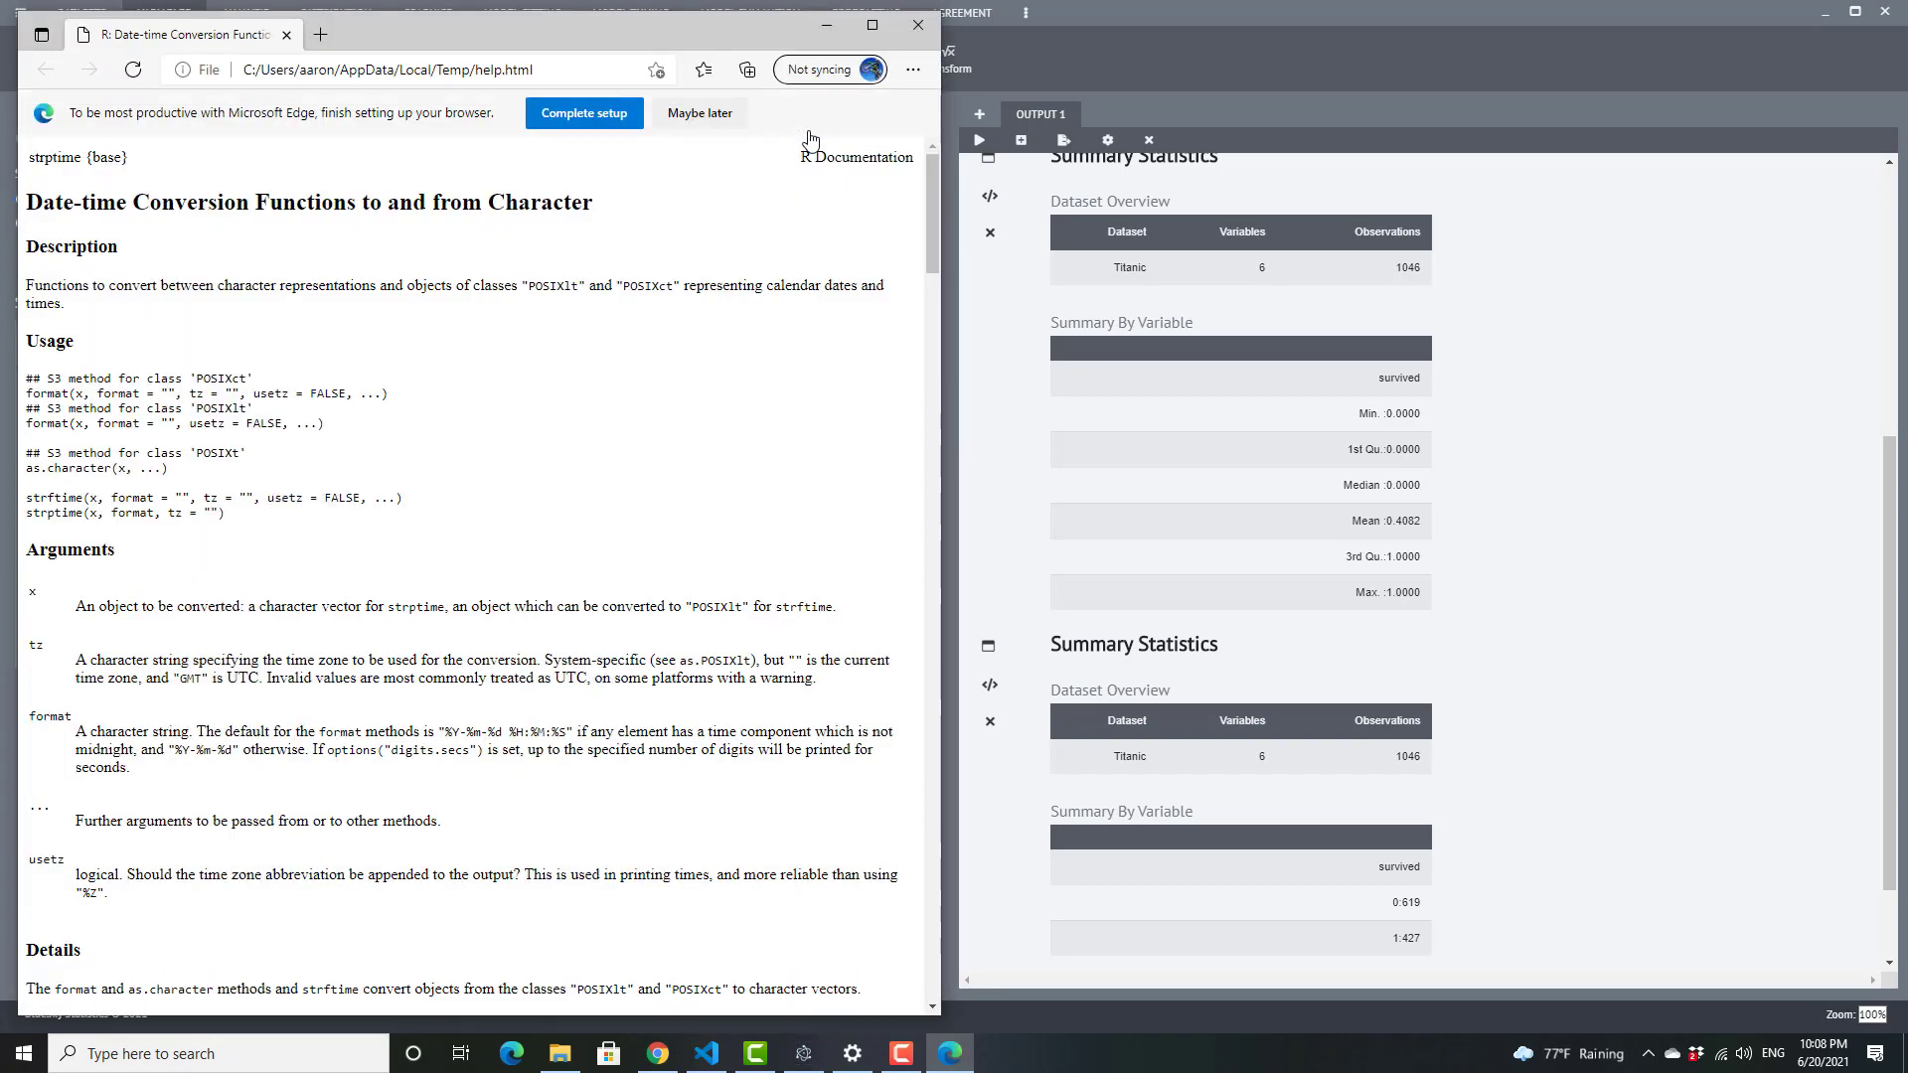
# Read the date-time format specifications in the strptime documentation, and return to the Convert String Variables to Date dialog in BlueSky Statistics.
pyautogui.click(870, 33)
pyautogui.scroll(-10, 204, 427)
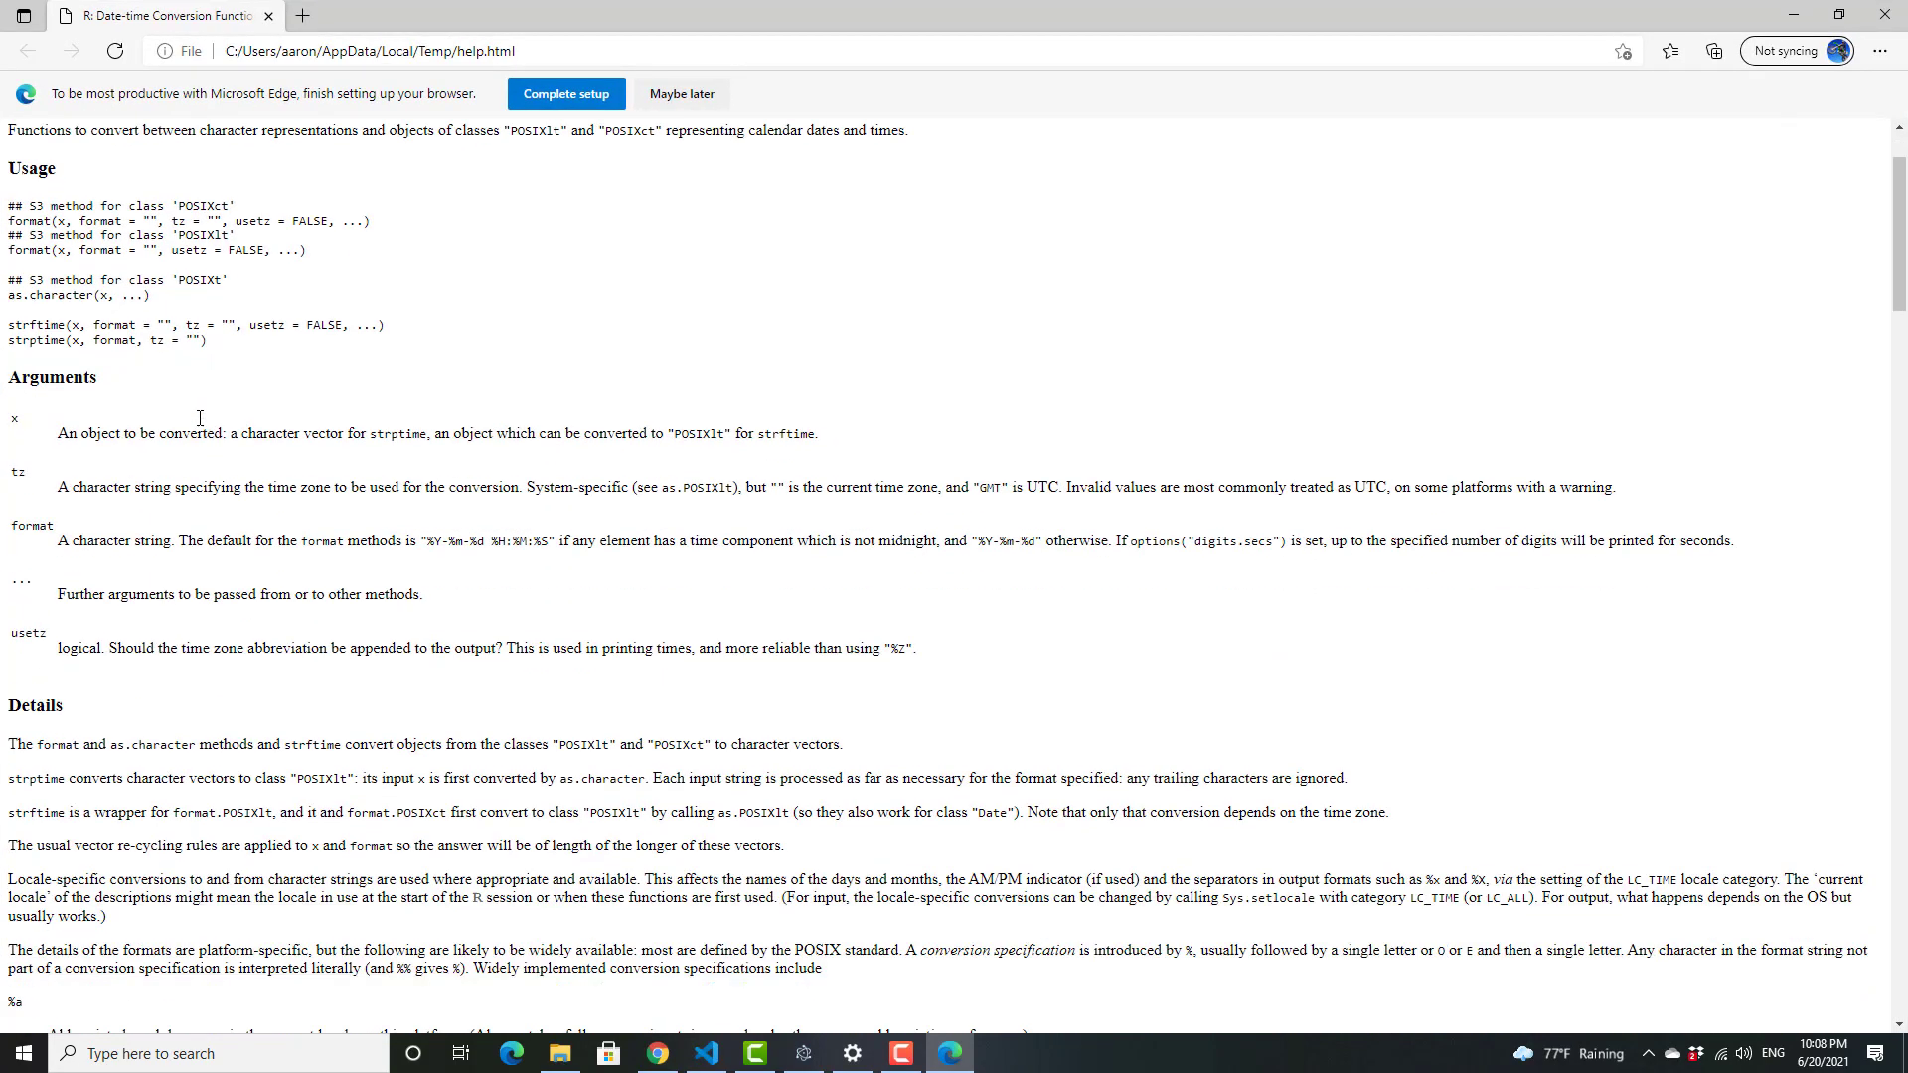
pyautogui.scroll(-8, 204, 426)
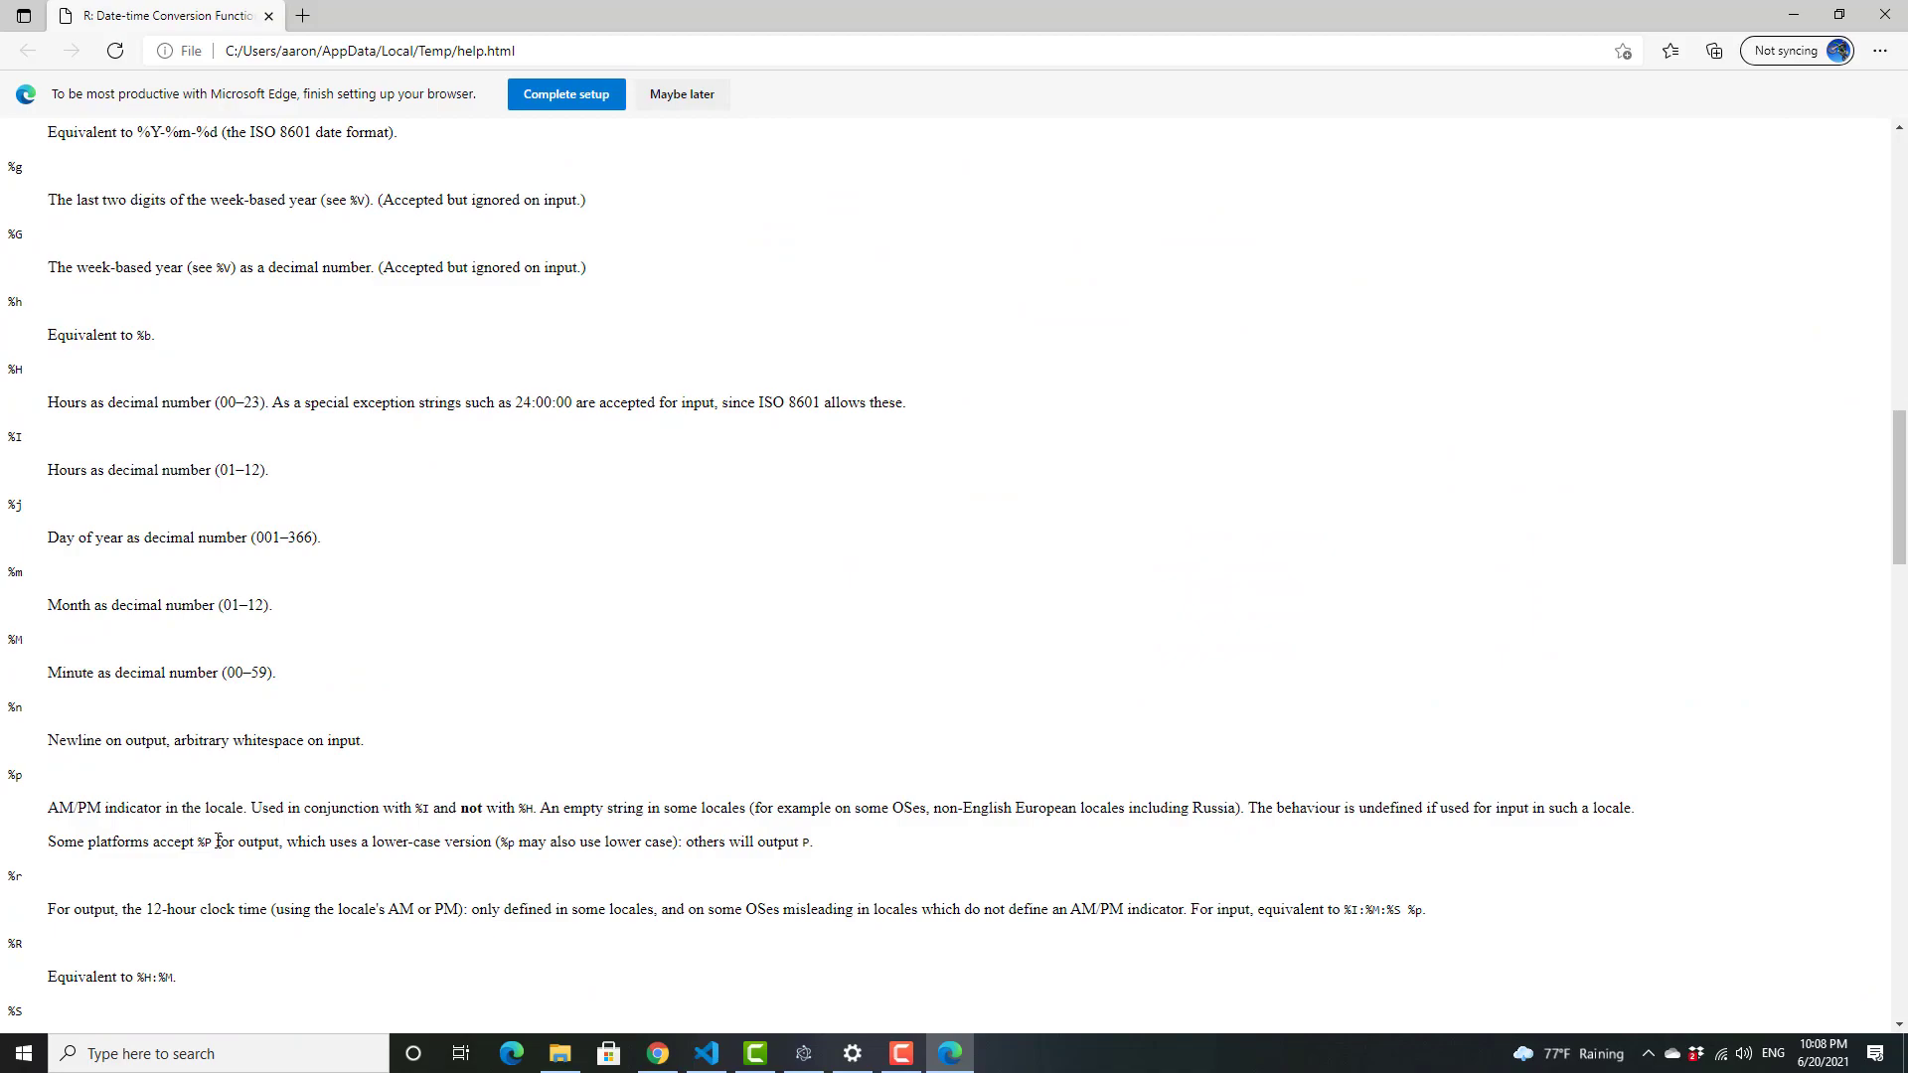
pyautogui.hotkey('alt', 'Tab')
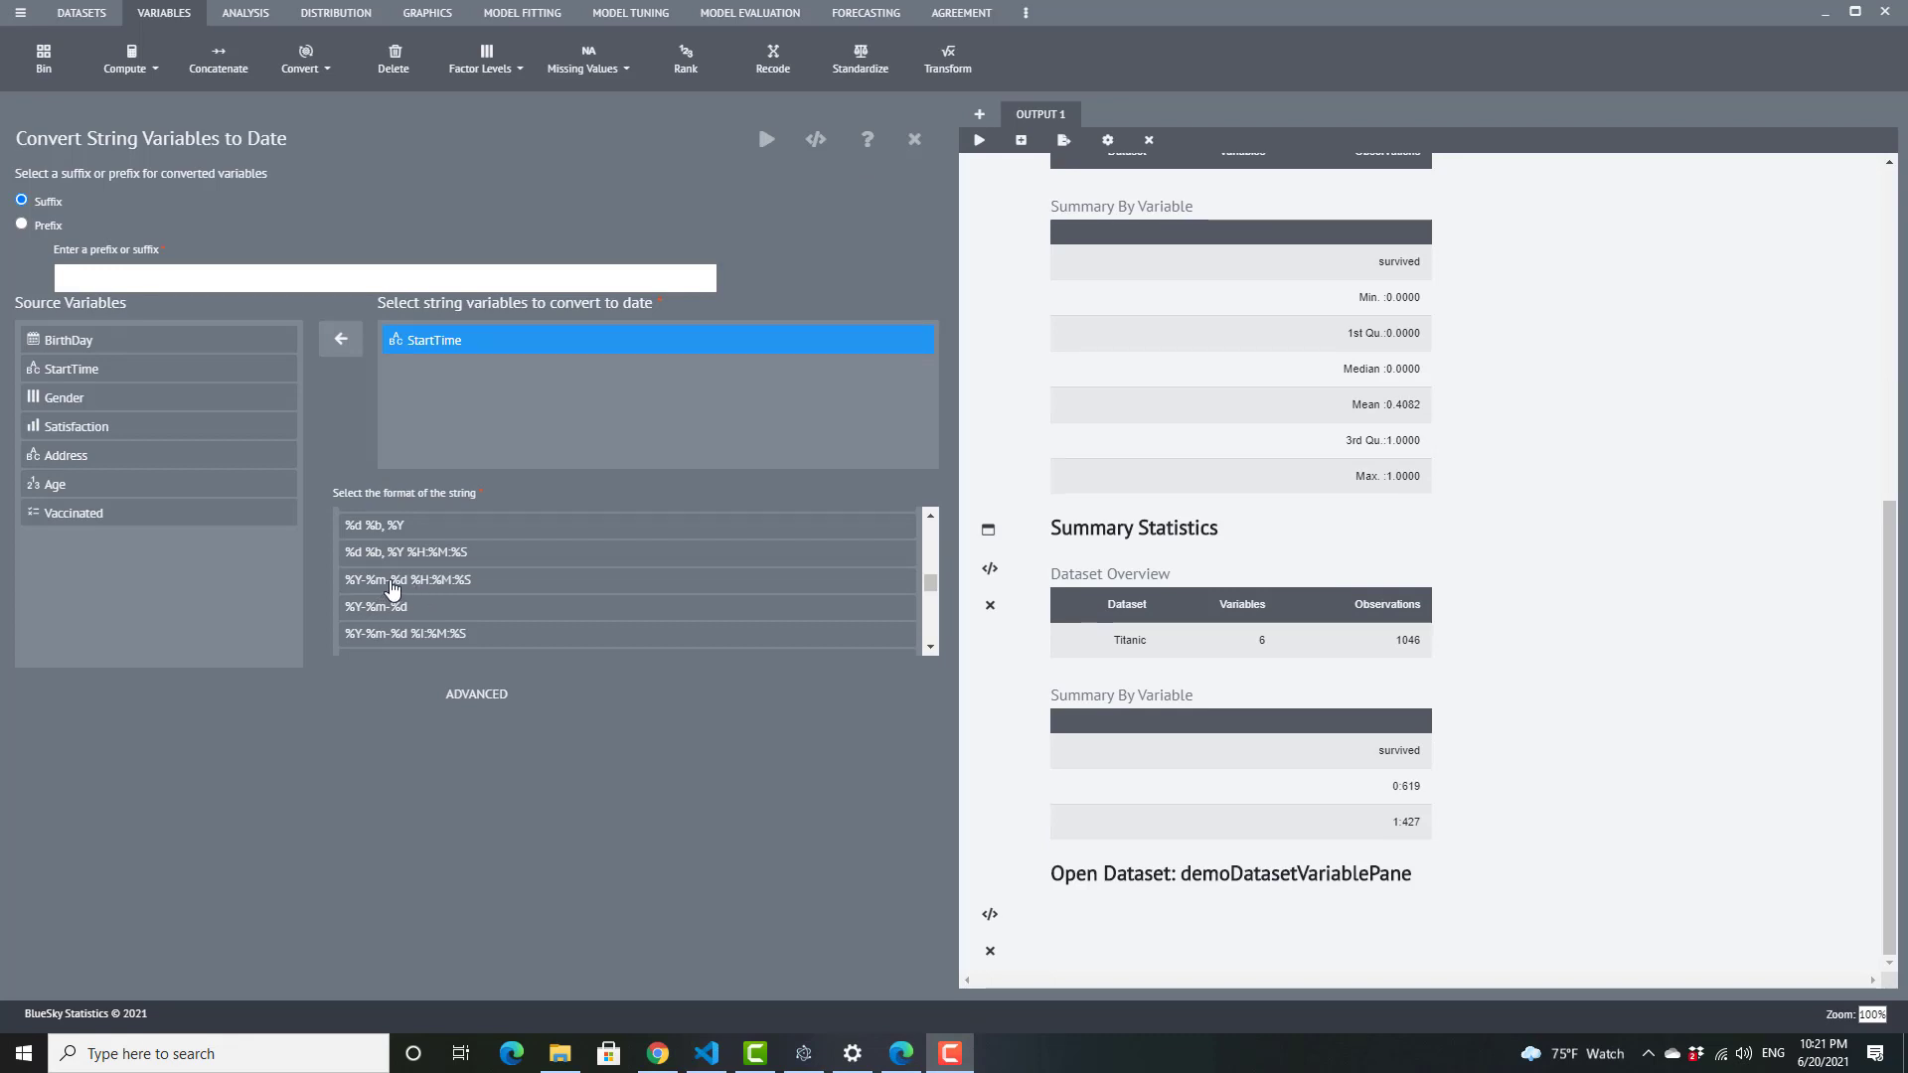
# Convert StartTime to a date using the string format %Y-%m-%d %H:%M:%S and the suffix New.
pyautogui.click(392, 586)
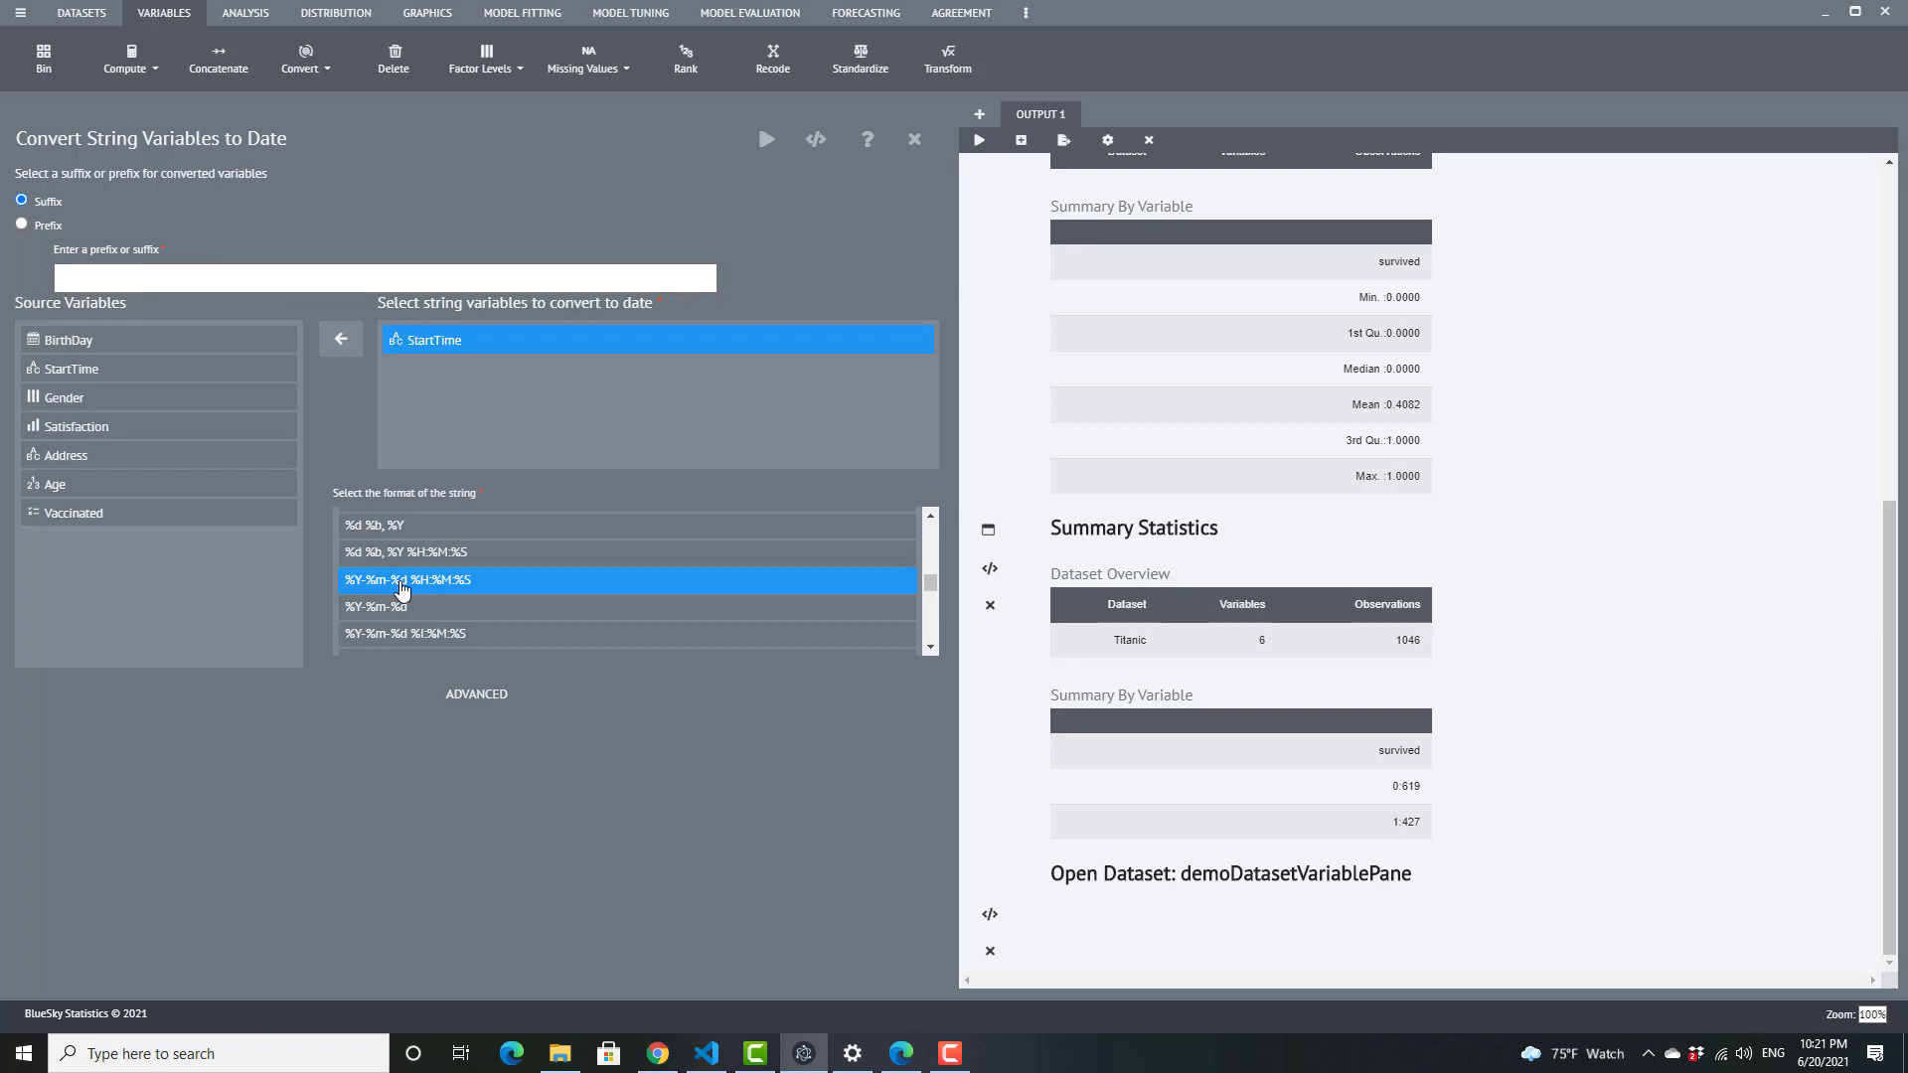
pyautogui.click(187, 282)
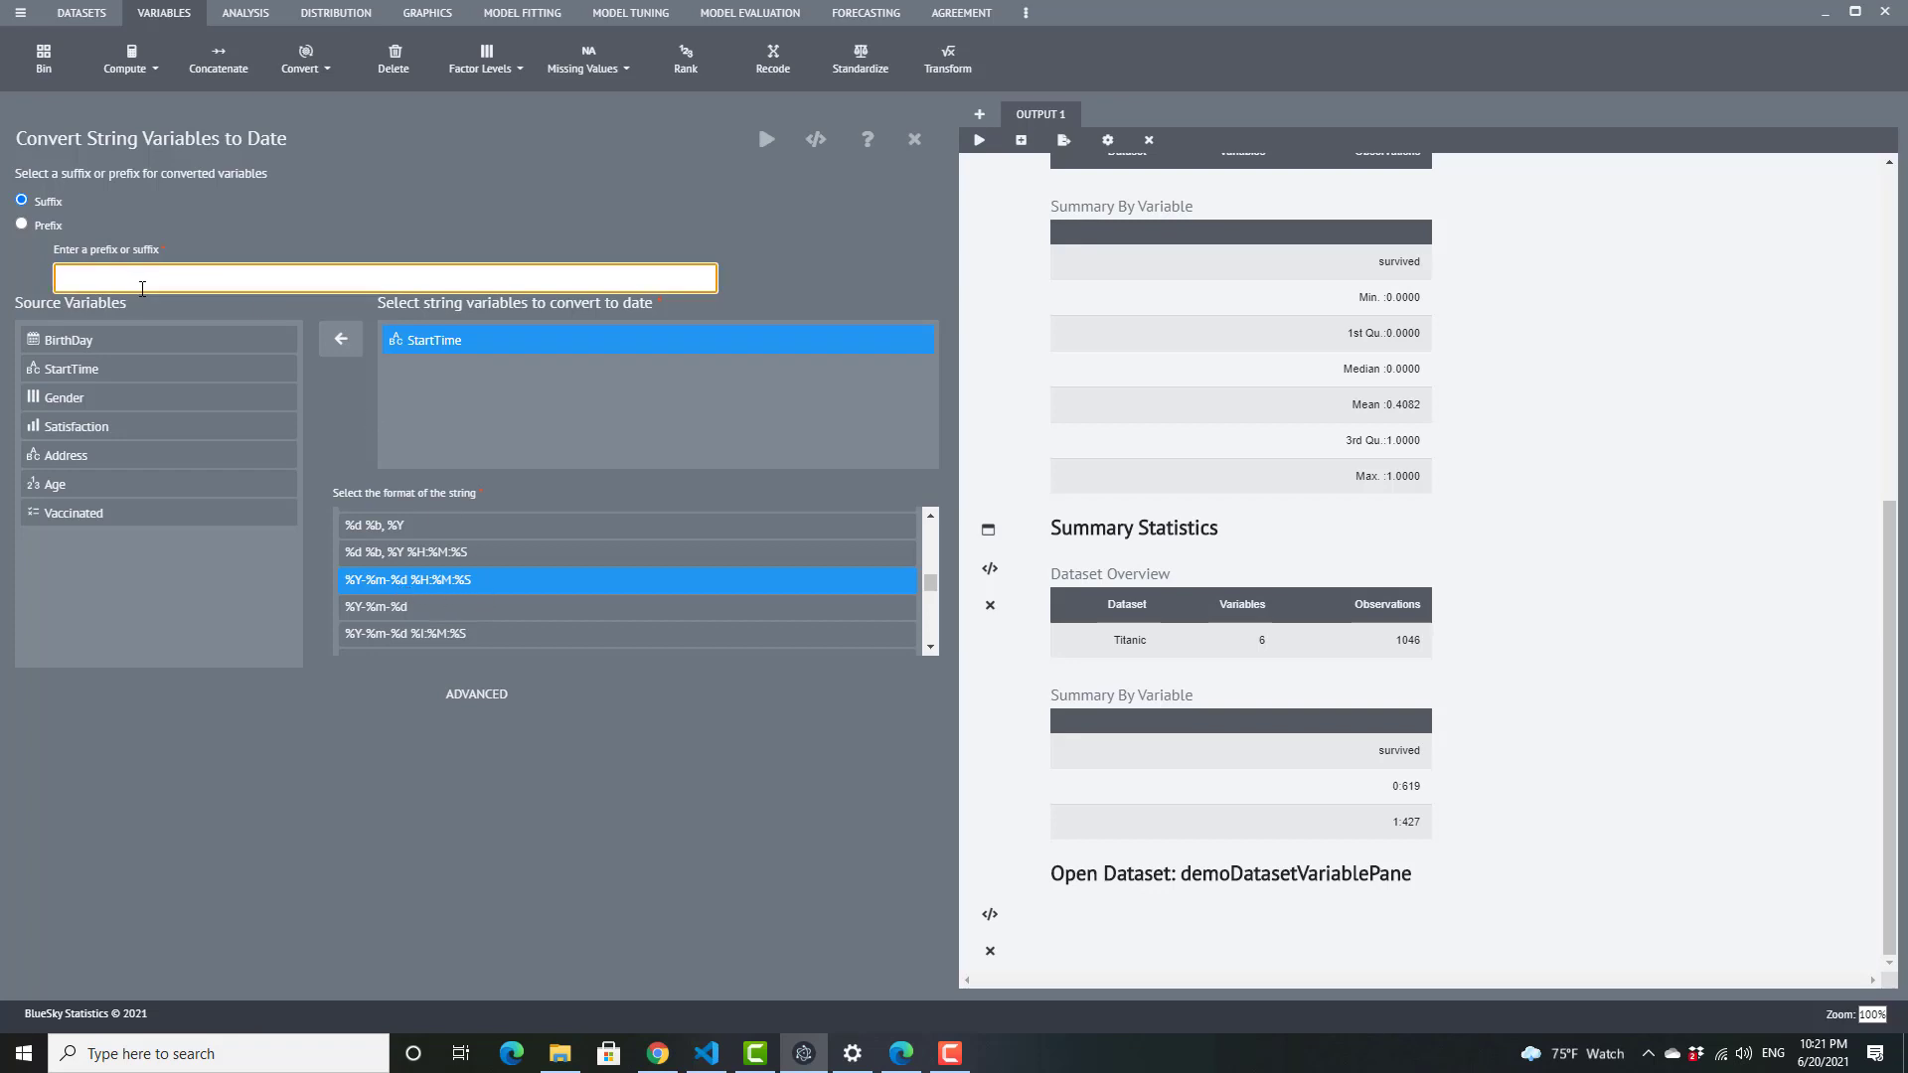
pyautogui.write('New')
pyautogui.click(766, 139)
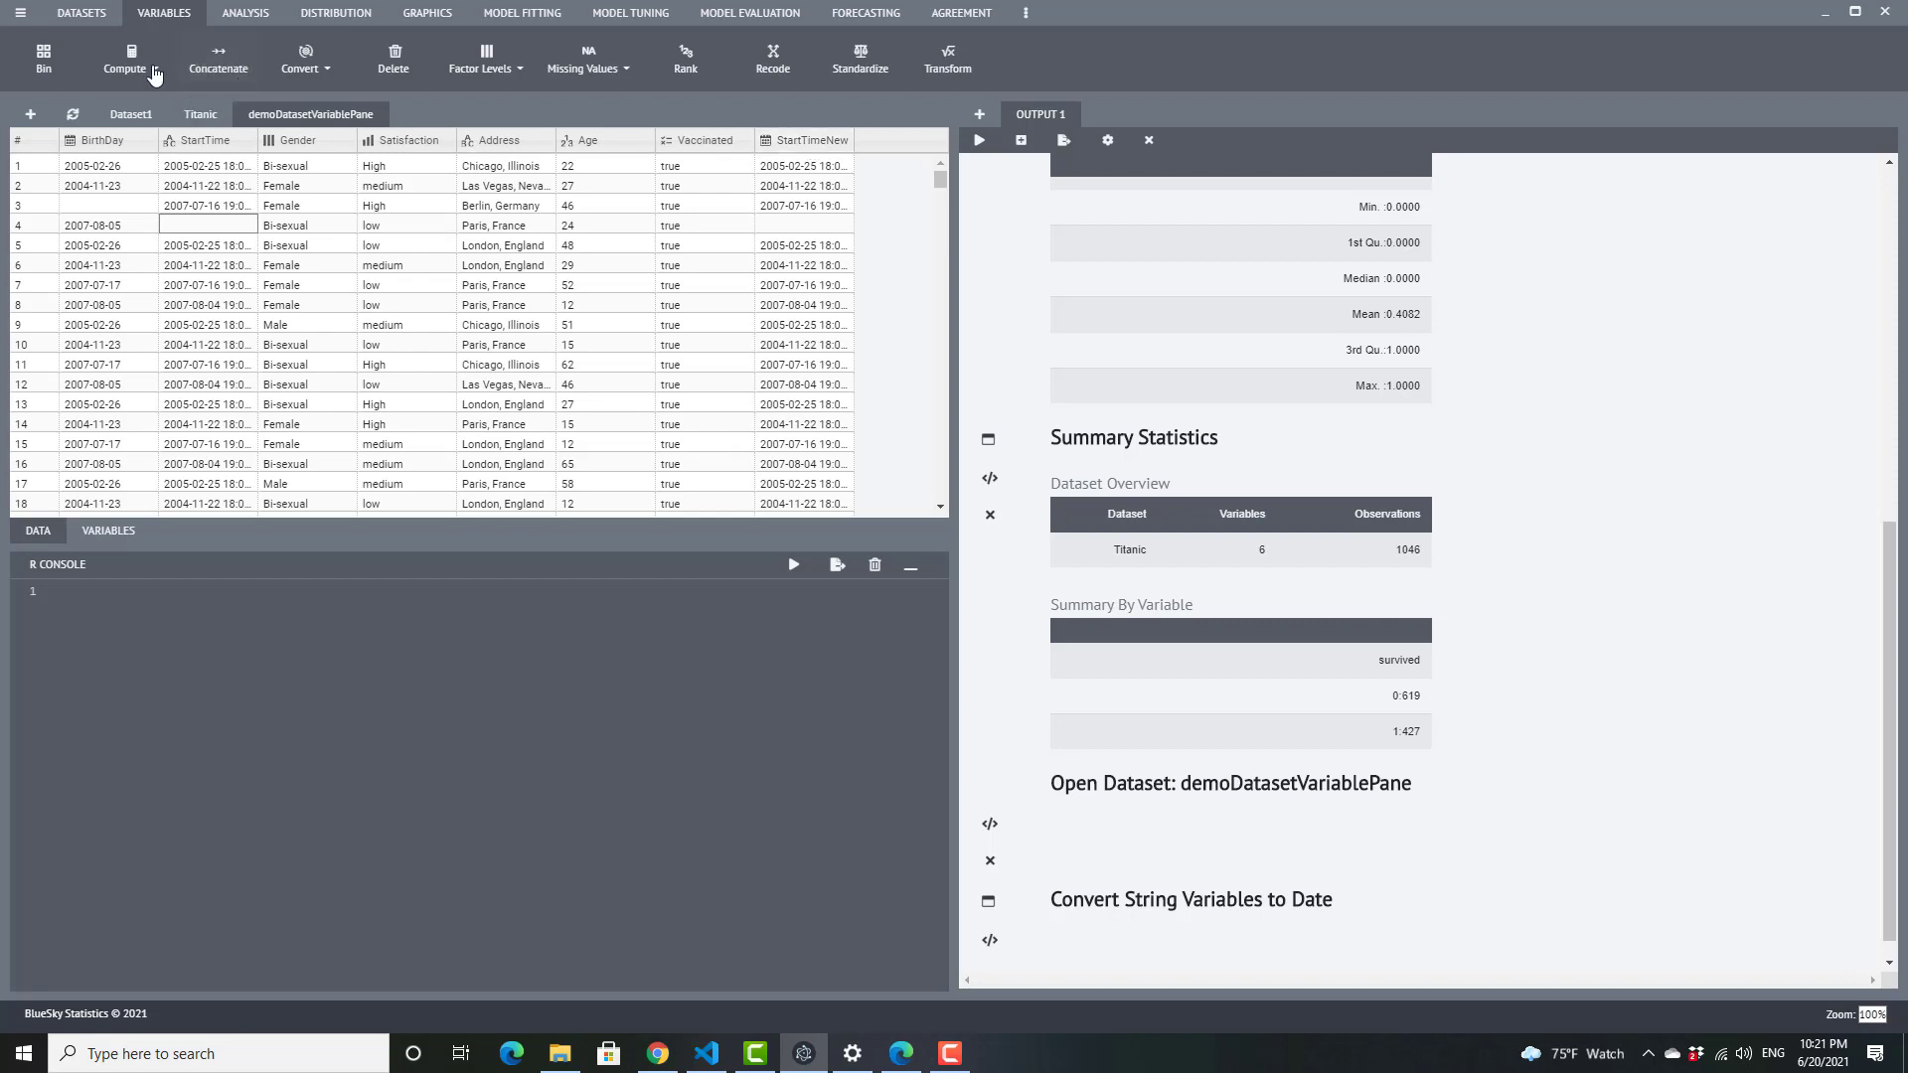
# Start a Date To String conversion and add StartTimeNew as the date variable to convert.
pyautogui.click(297, 73)
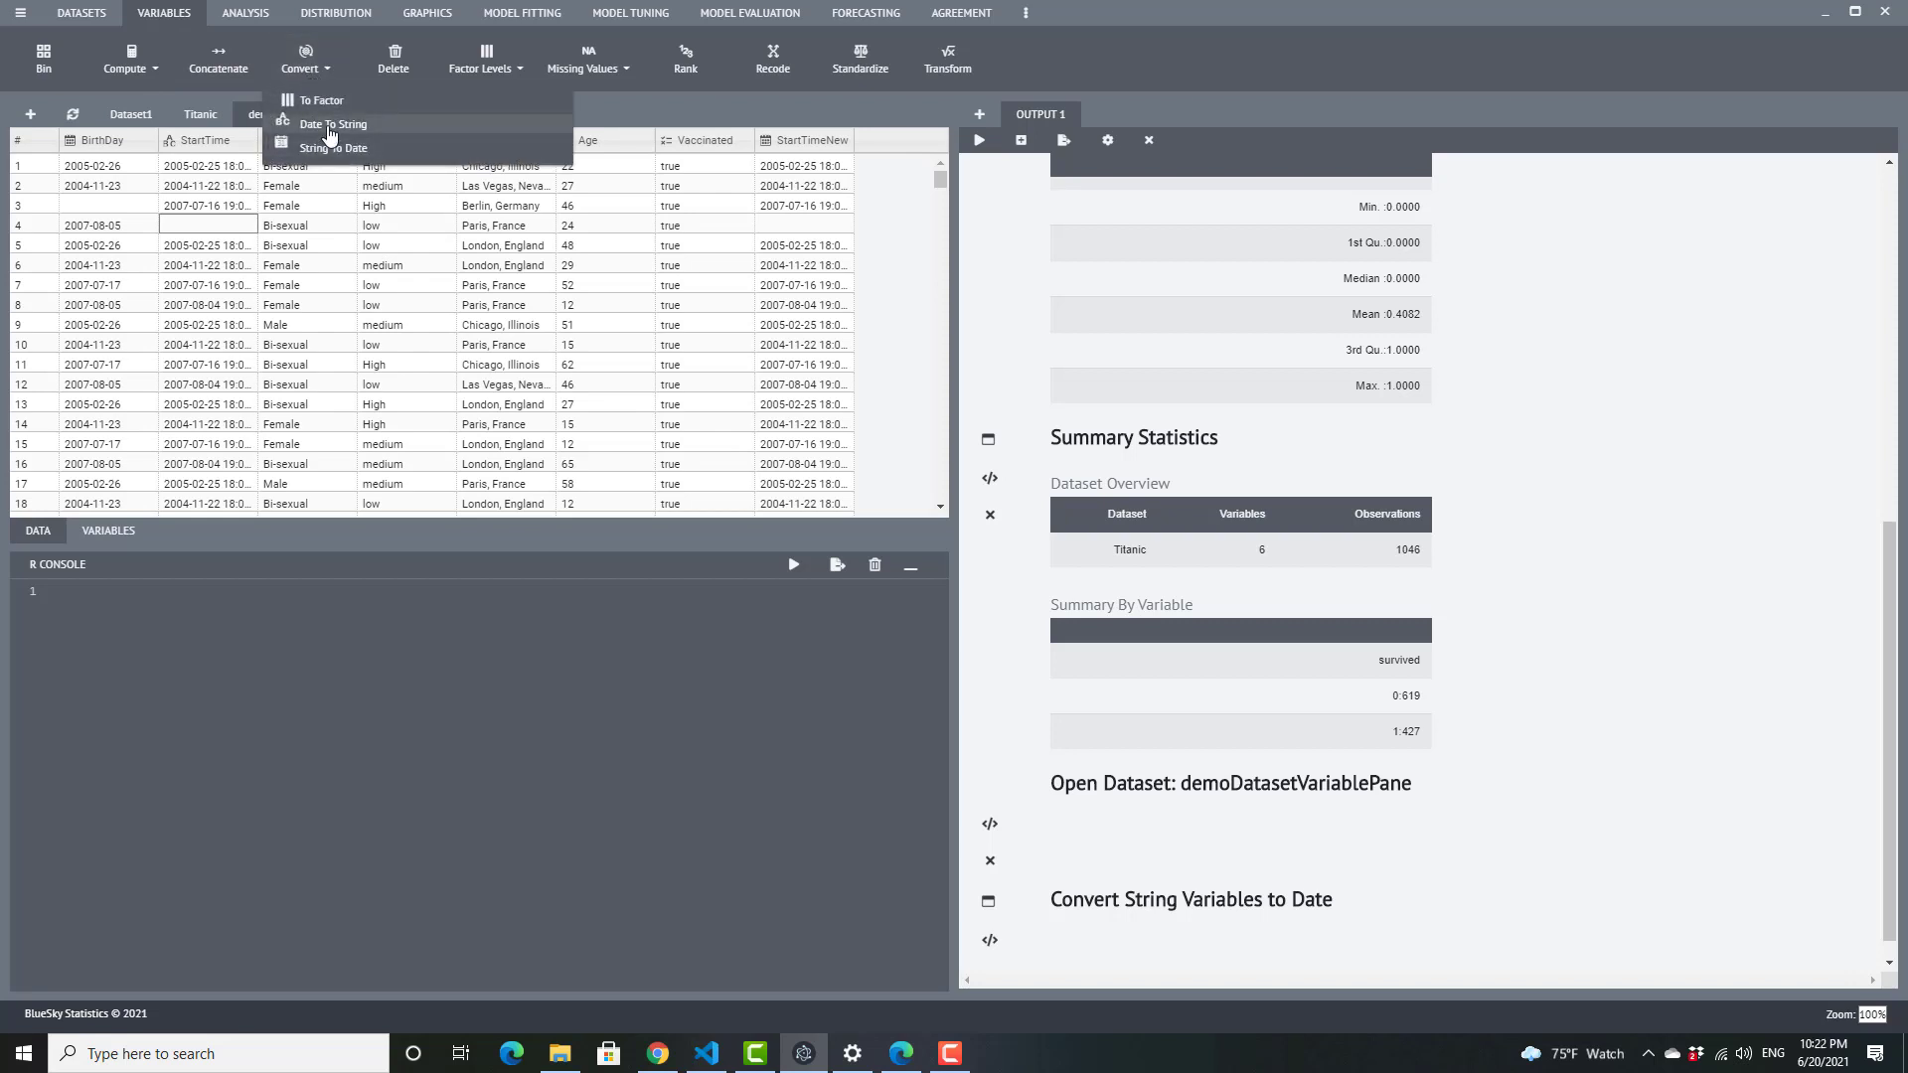
pyautogui.click(331, 126)
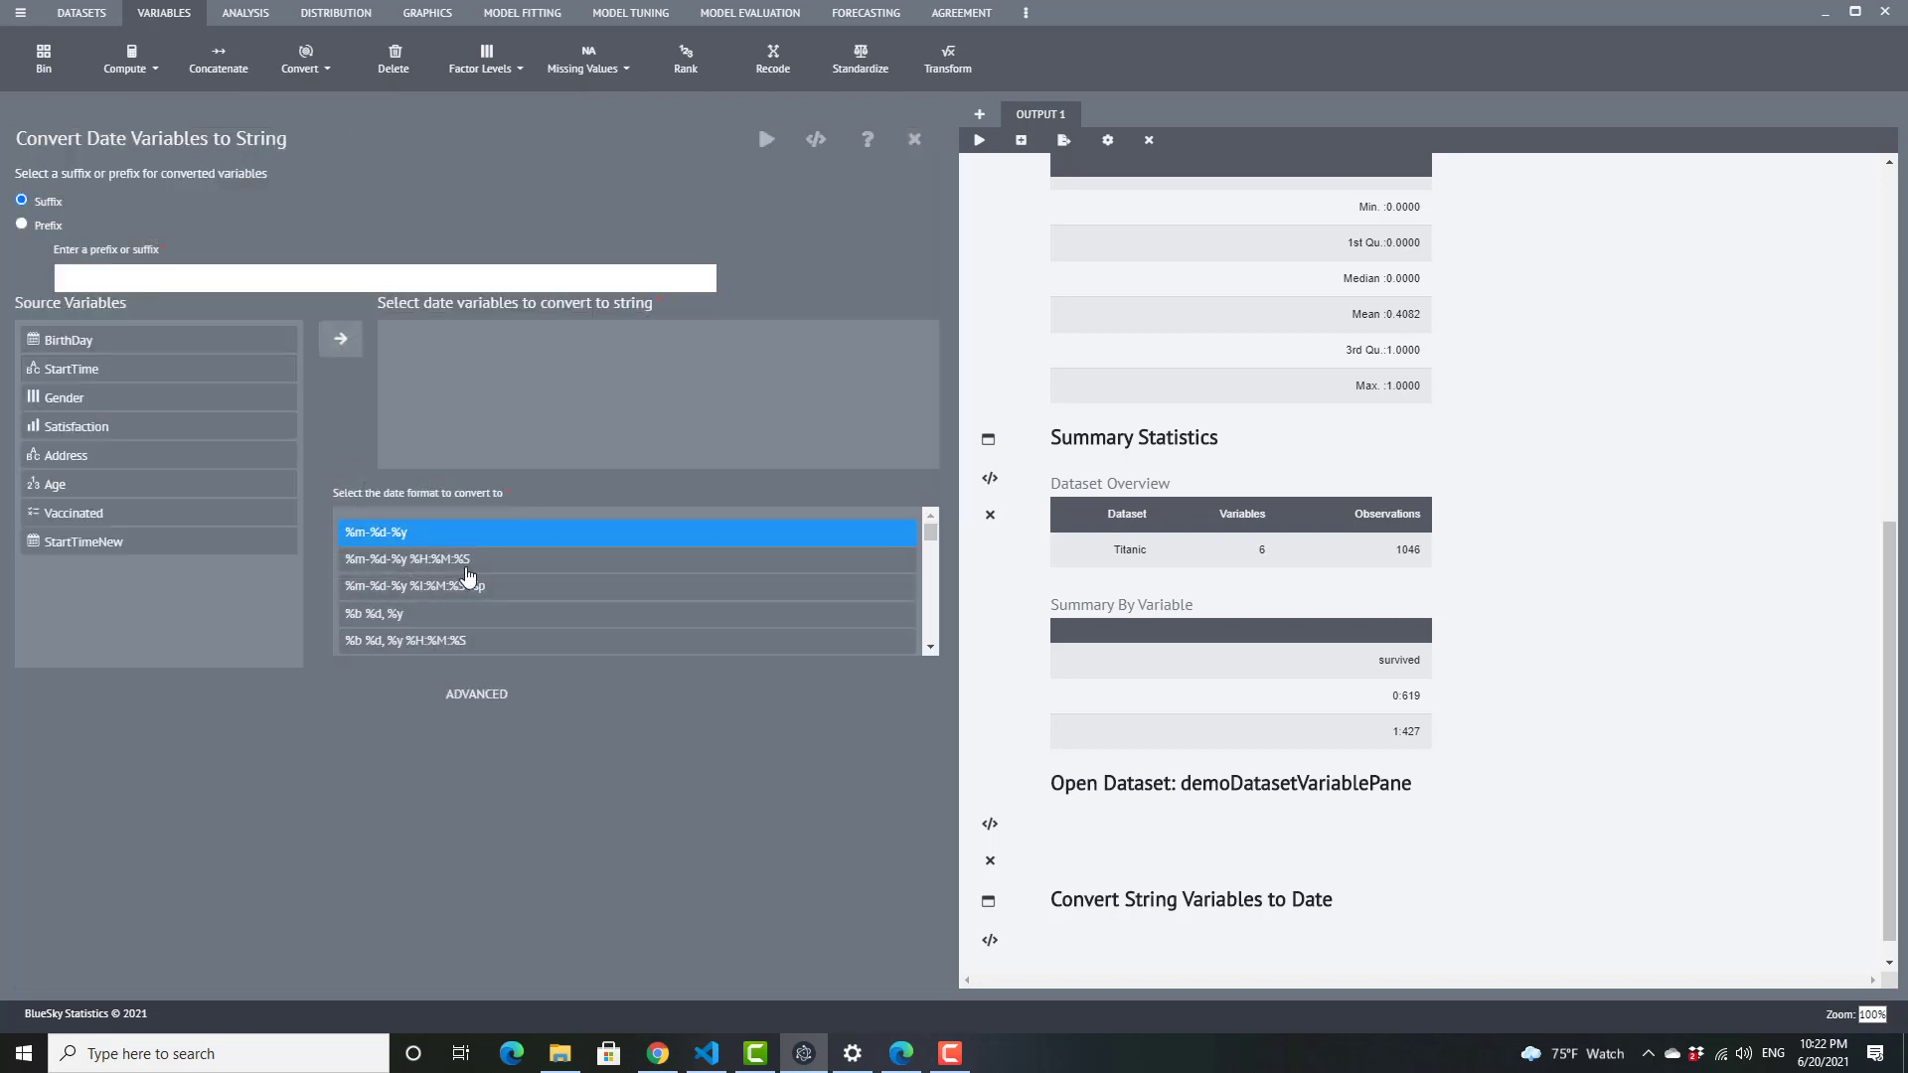
pyautogui.click(149, 542)
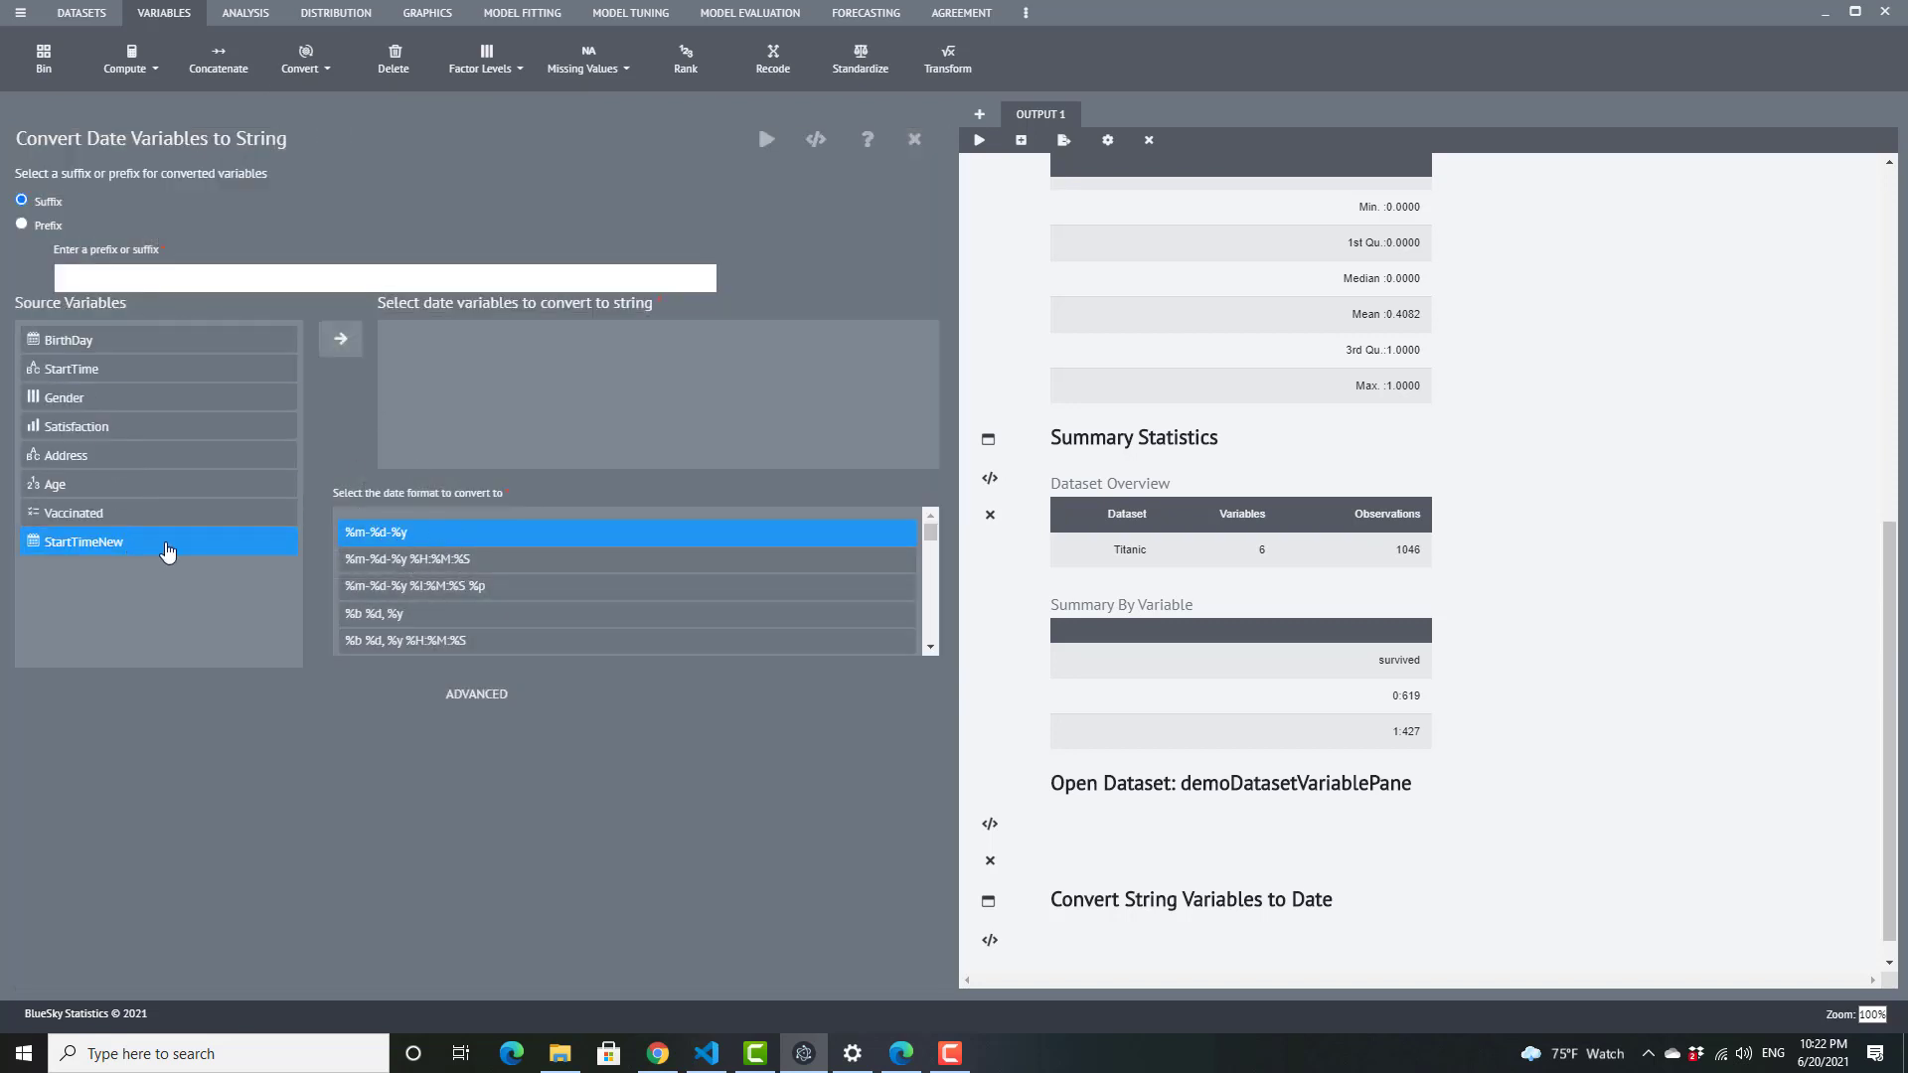
pyautogui.click(339, 340)
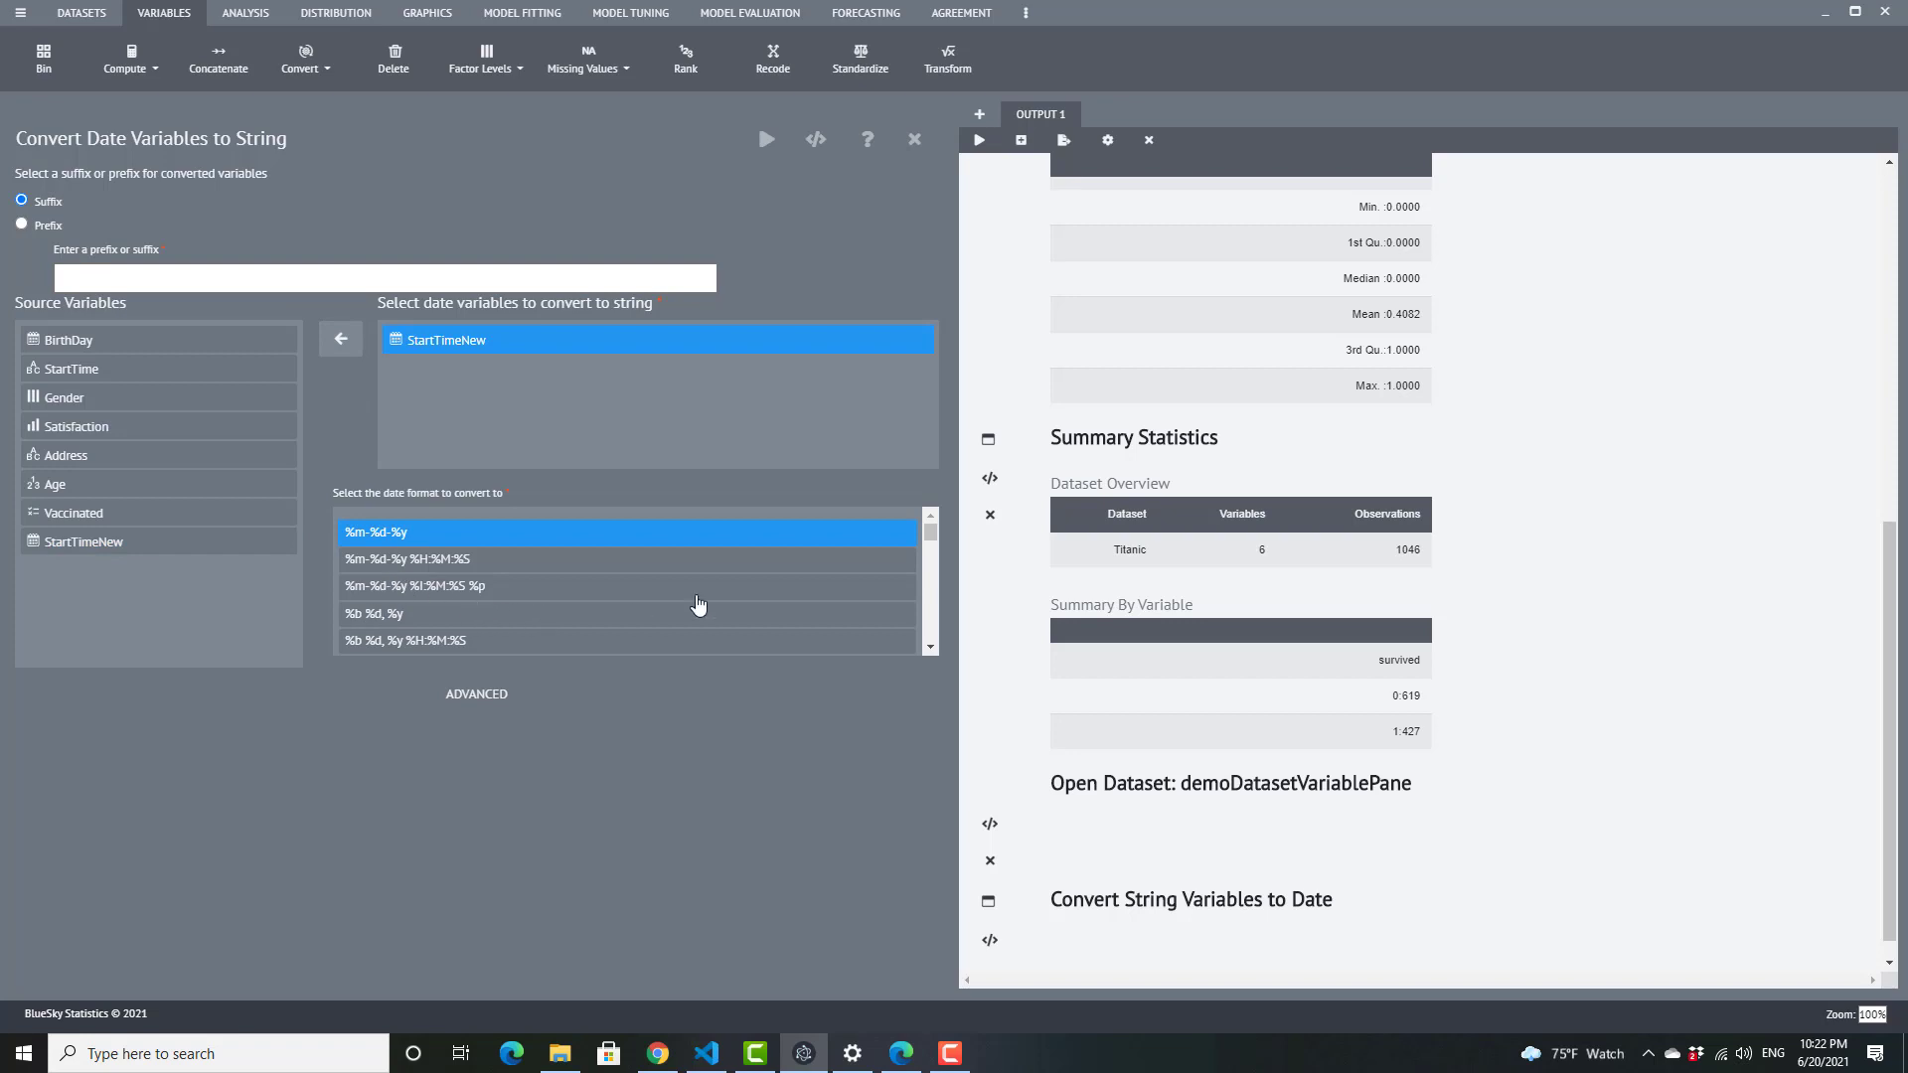
# Choose %d %b, %y %H:%M:%S as the output date format and look through the other available formats.
pyautogui.scroll(-3, 929, 536)
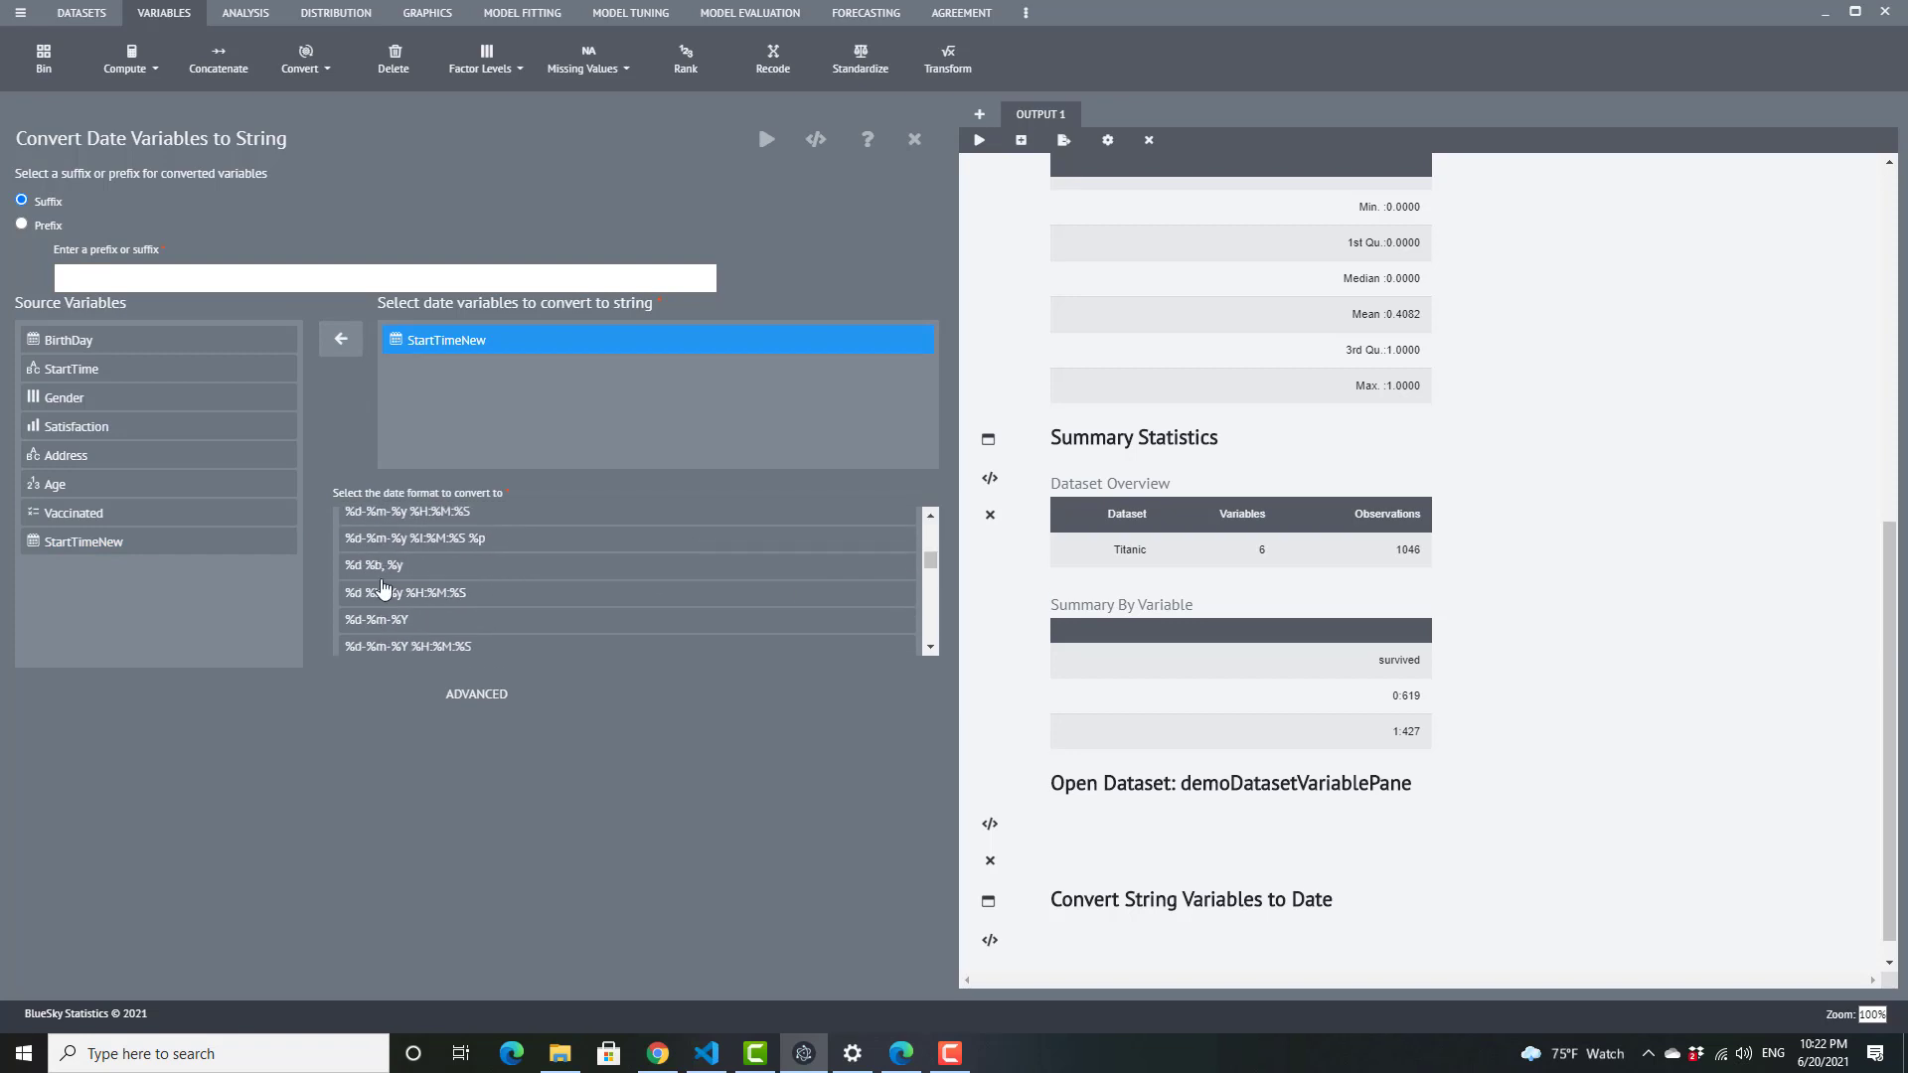
pyautogui.click(438, 594)
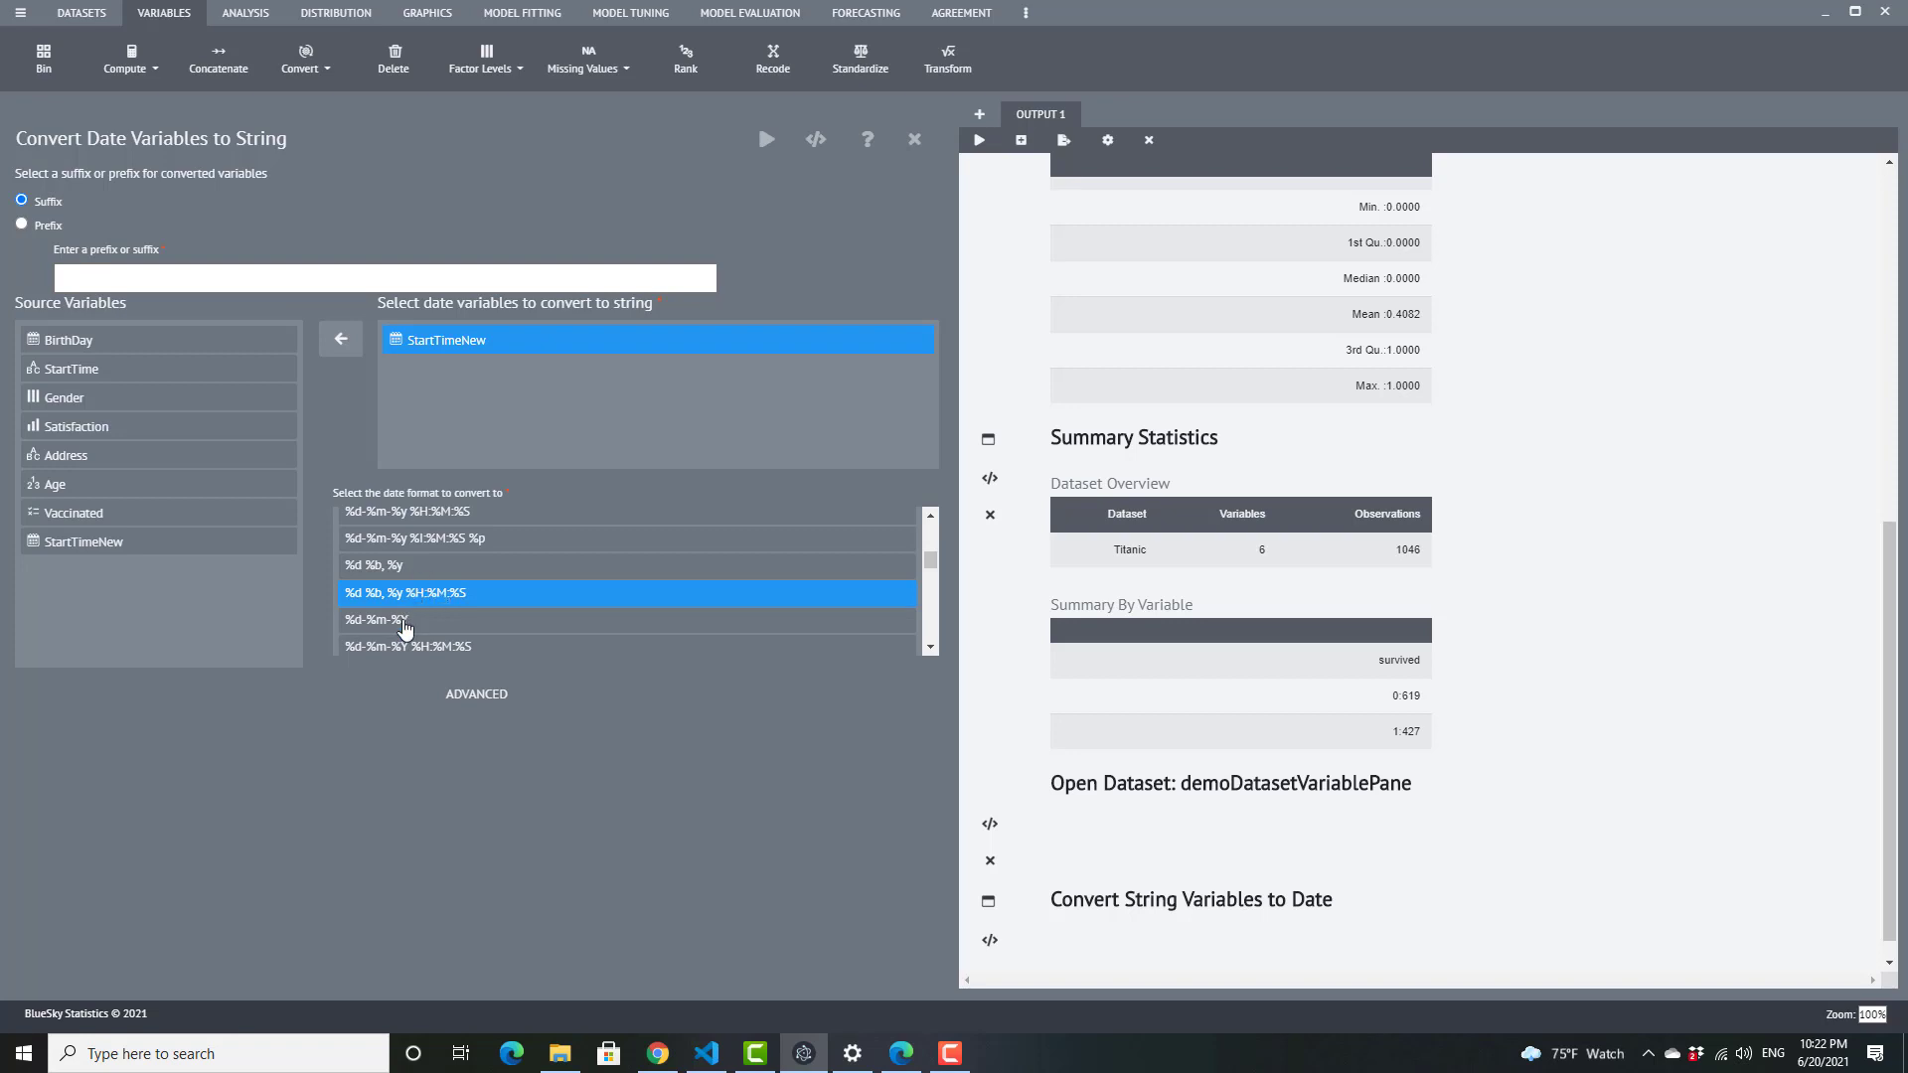
pyautogui.scroll(-2, 443, 603)
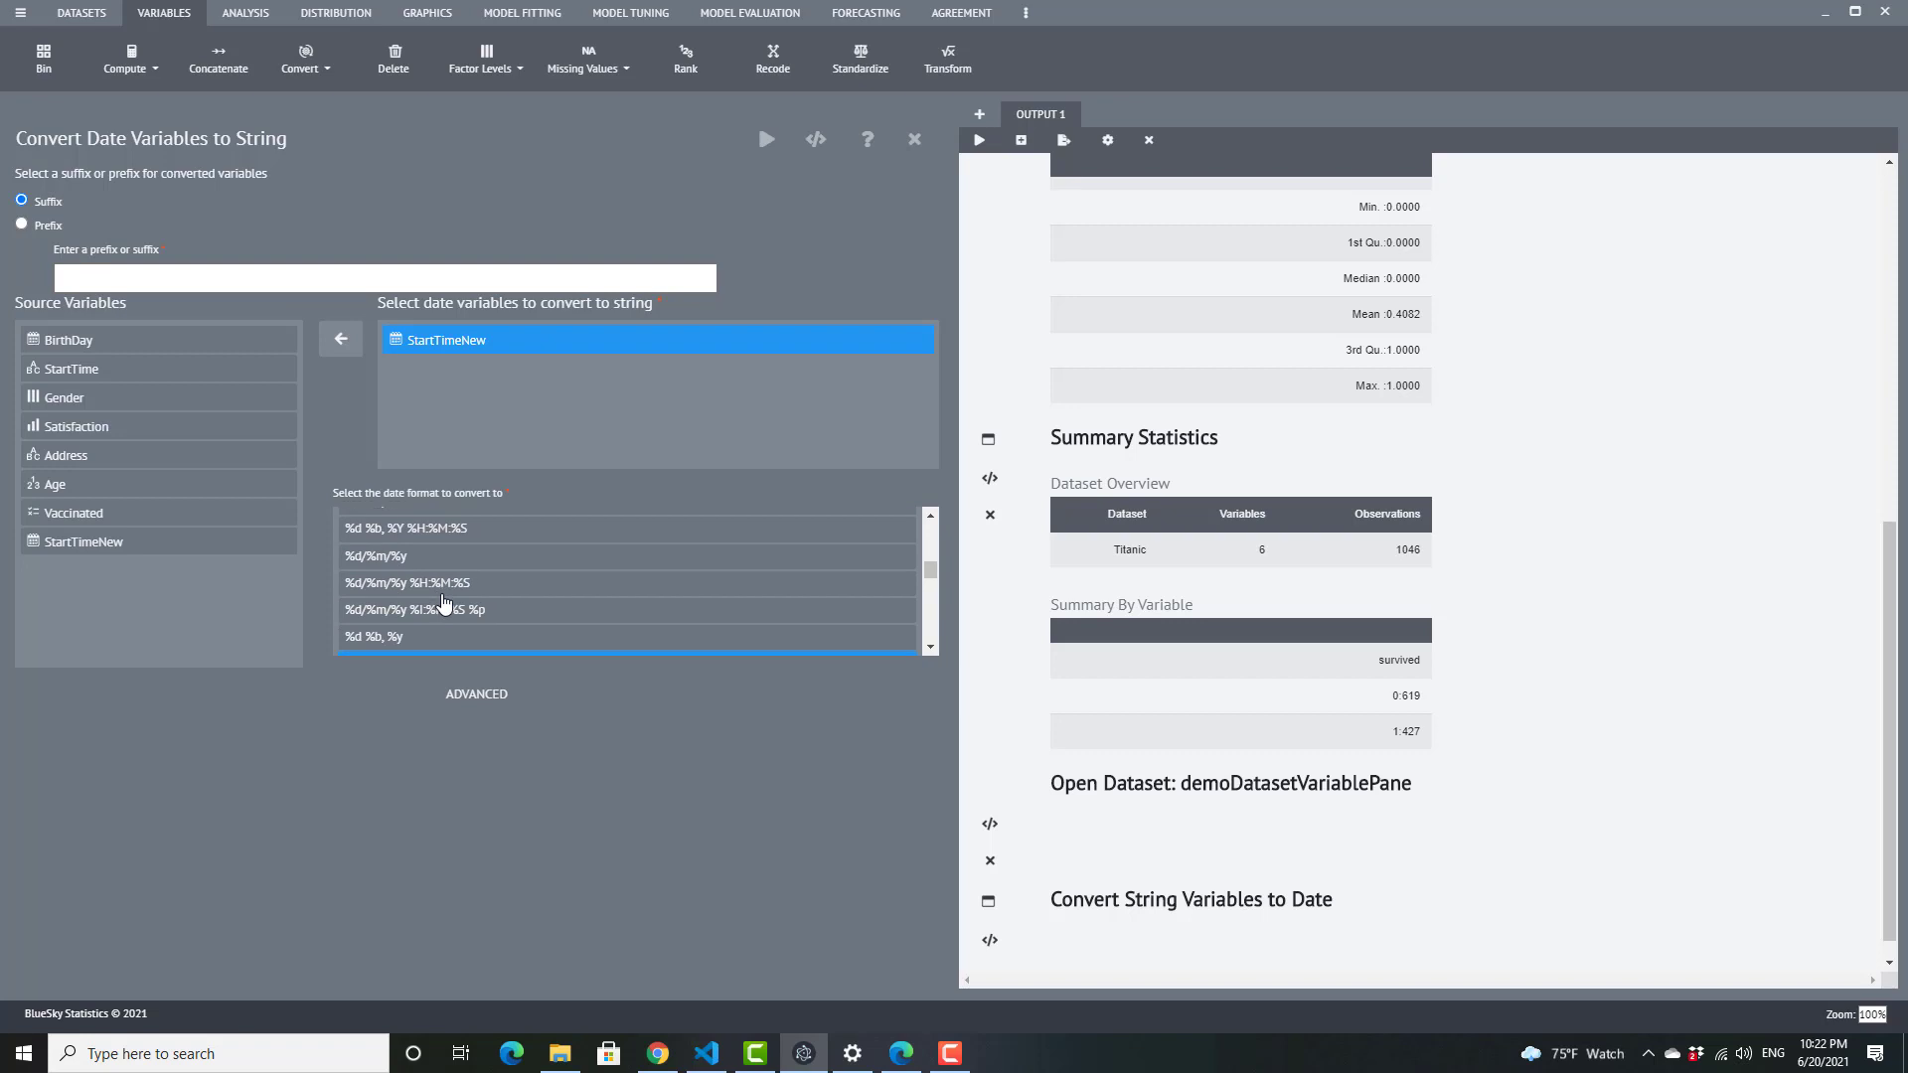